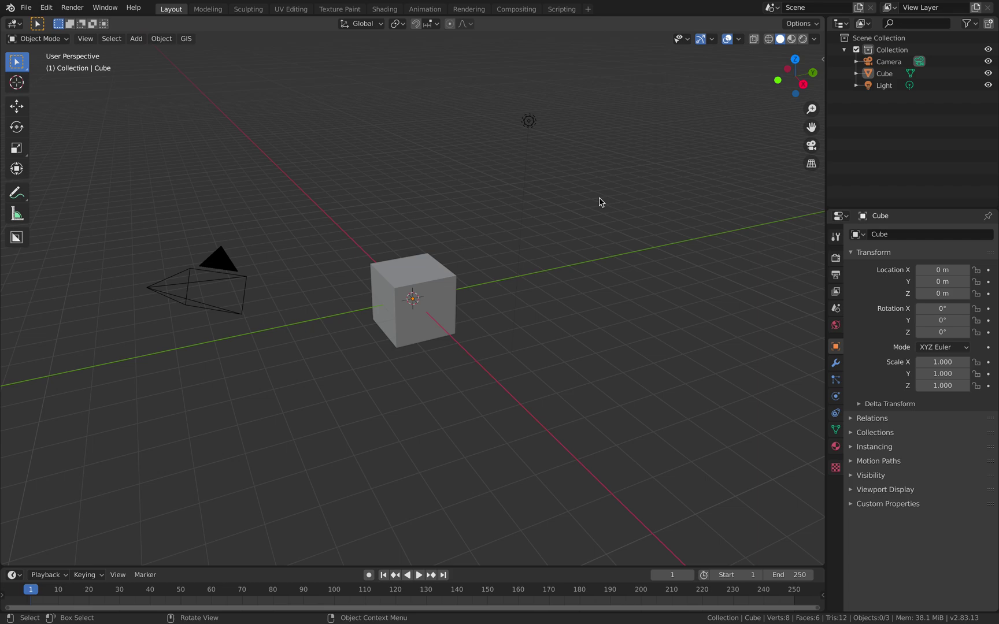
# Switch to the browser, read the Sverchok pull request on moving features from Sverchok-Extra, and return to Blender.
pyautogui.hotkey('ctrl', 'Right')
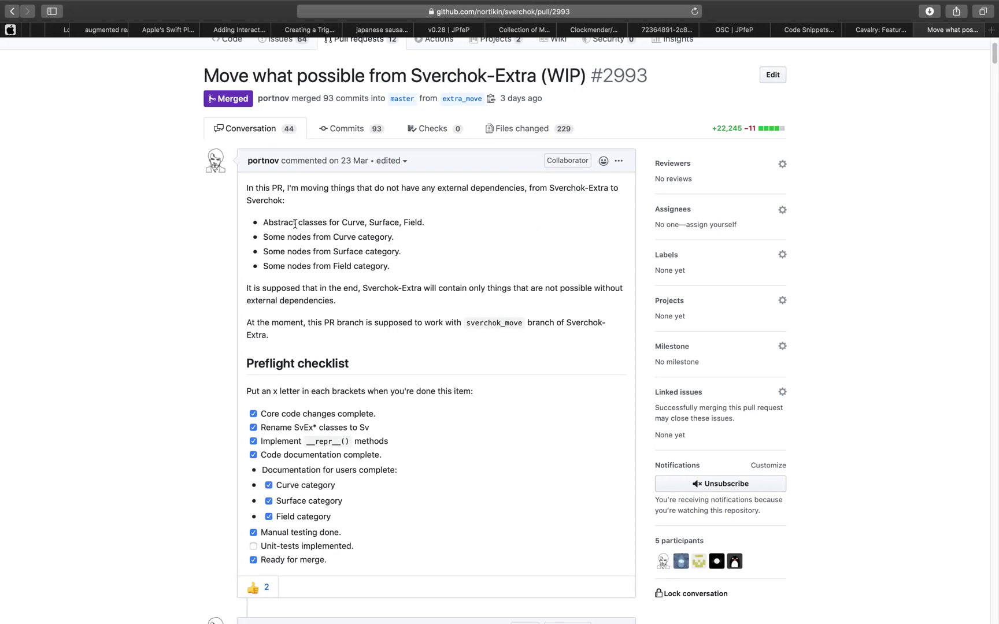
pyautogui.doubleClick(348, 224)
pyautogui.doubleClick(391, 222)
pyautogui.tripleClick(390, 222)
pyautogui.click(422, 222)
pyautogui.doubleClick(410, 216)
pyautogui.moveTo(558, 187); pyautogui.dragTo(591, 183)
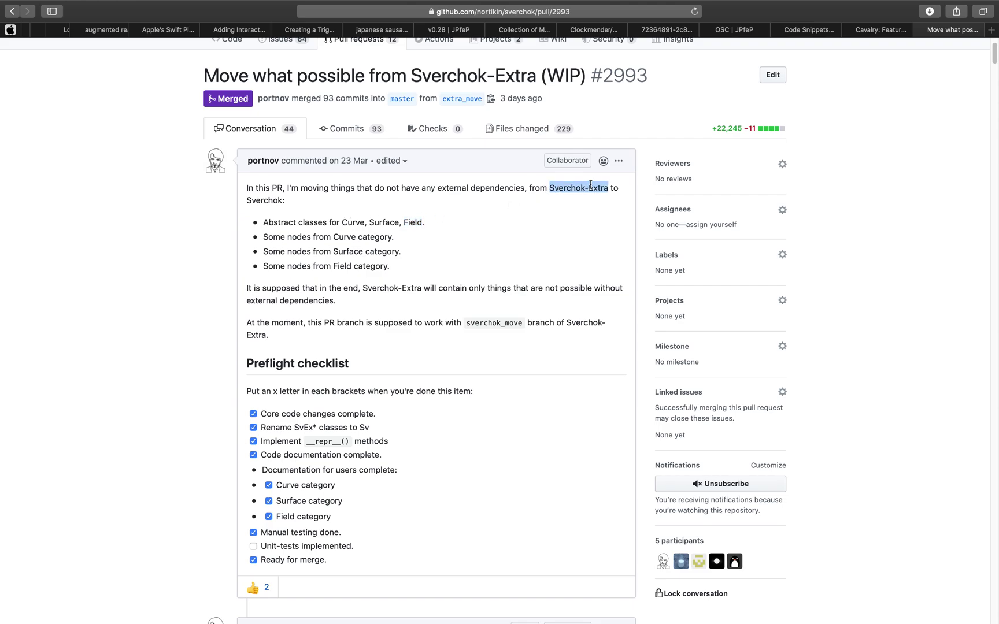
pyautogui.click(539, 209)
pyautogui.hotkey('ctrl', 'Left')
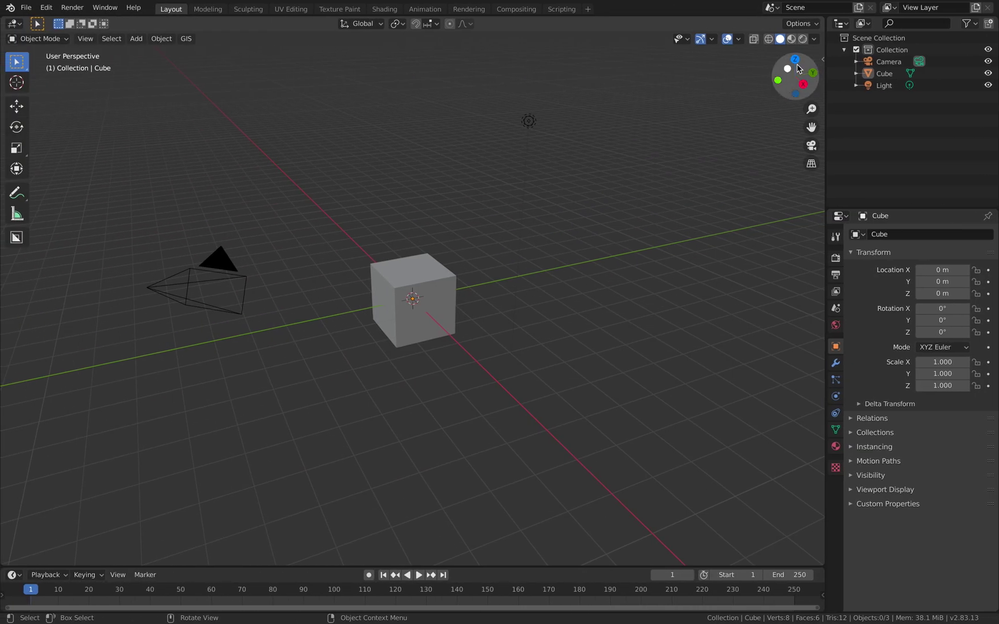
# Split the 3D viewport horizontally, turn the upper area into a Sverchok node editor and create a new node tree.
pyautogui.moveTo(820, 24); pyautogui.dragTo(785, 278)
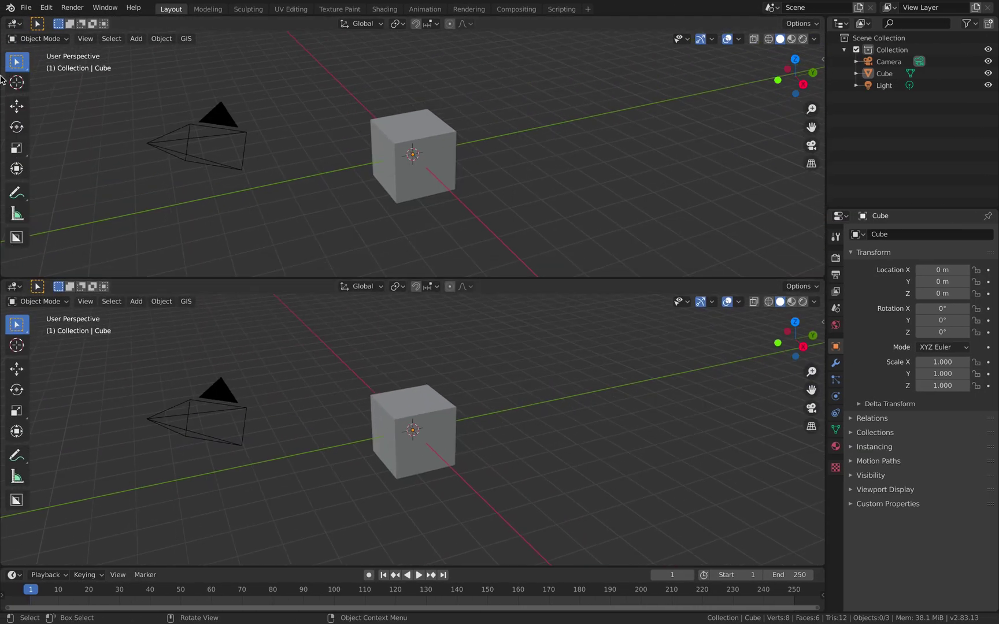
pyautogui.click(20, 26)
pyautogui.click(58, 106)
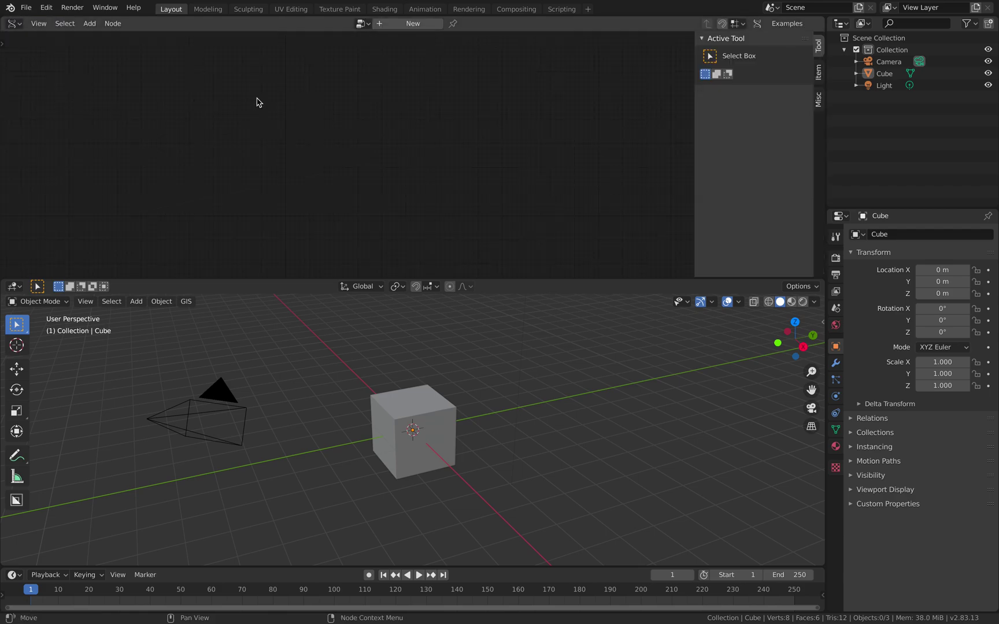
pyautogui.click(397, 27)
pyautogui.hotkey('shift', 'a')
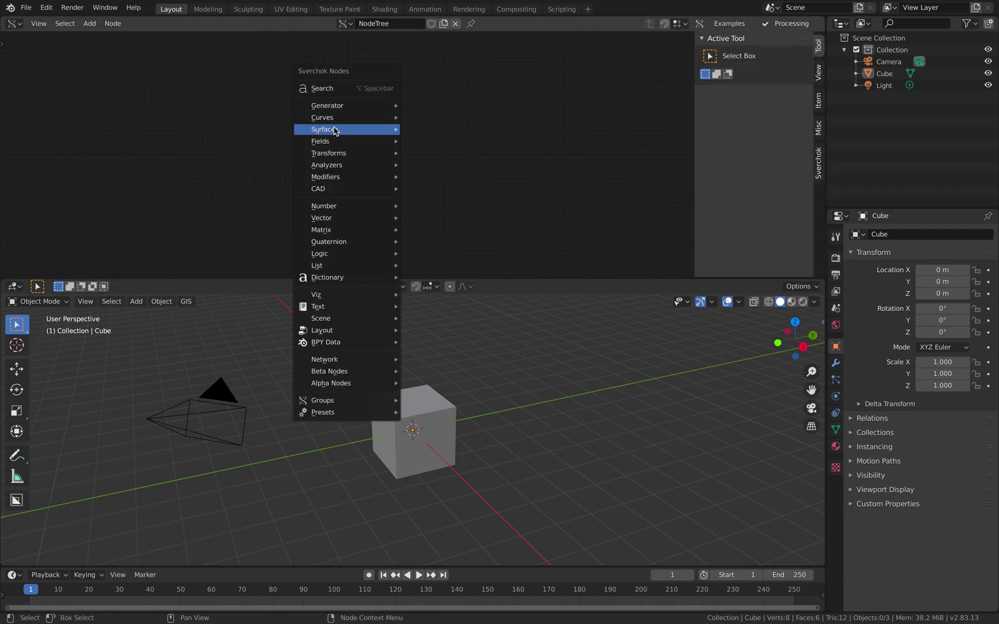
pyautogui.moveTo(341, 123)
pyautogui.moveTo(366, 136)
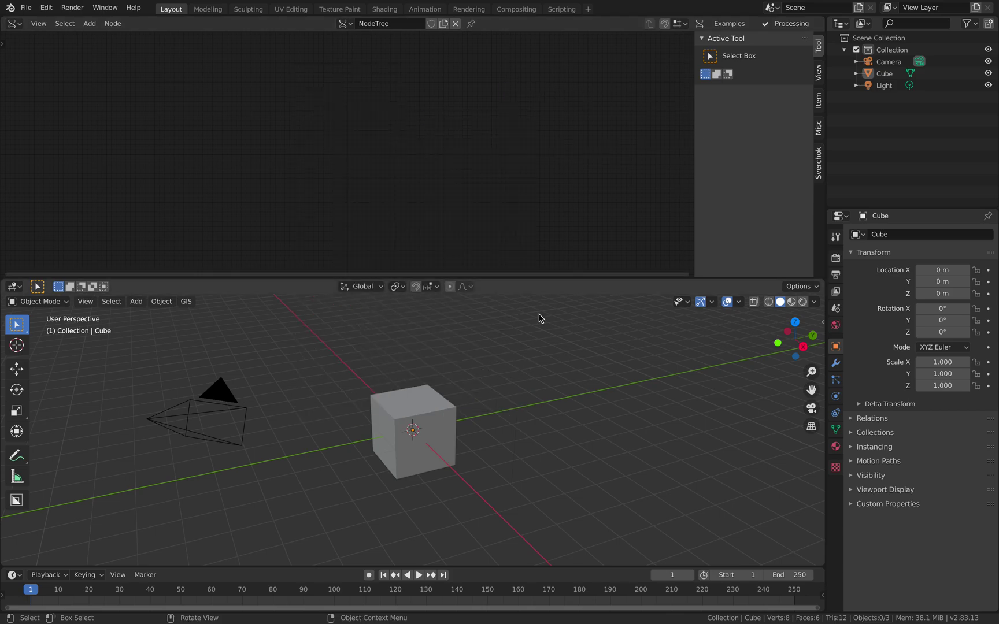
# Delete all the default objects from the scene.
pyautogui.press('a')
pyautogui.press('x')
pyautogui.click(536, 360)
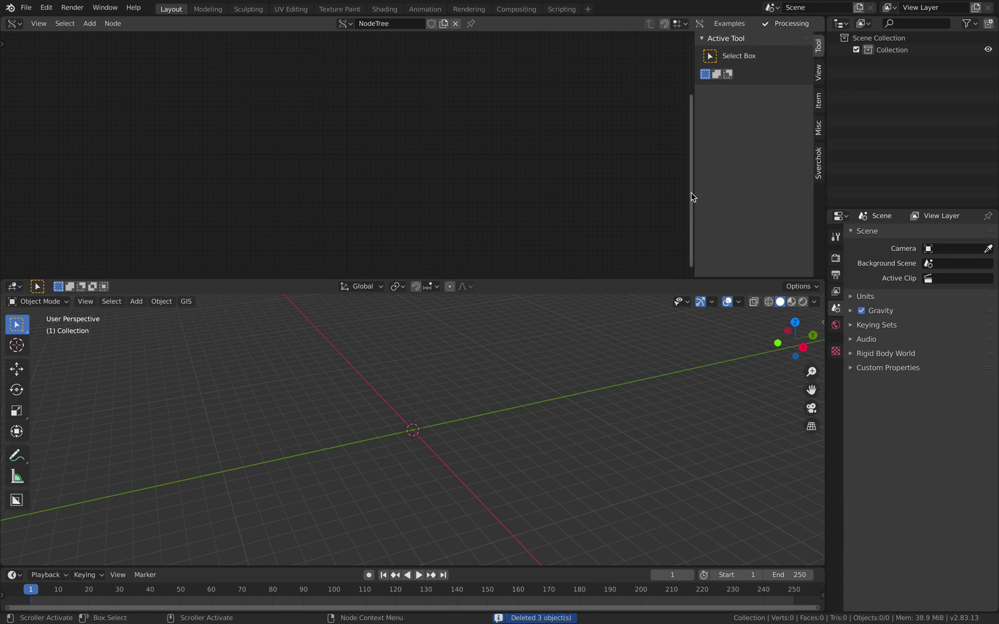
pyautogui.moveTo(694, 192); pyautogui.dragTo(879, 199)
pyautogui.keyDown('shift'); pyautogui.moveTo(490, 357); pyautogui.dragTo(481, 337, button='middle'); pyautogui.keyUp('shift')
pyautogui.moveTo(822, 46); pyautogui.dragTo(700, 104)
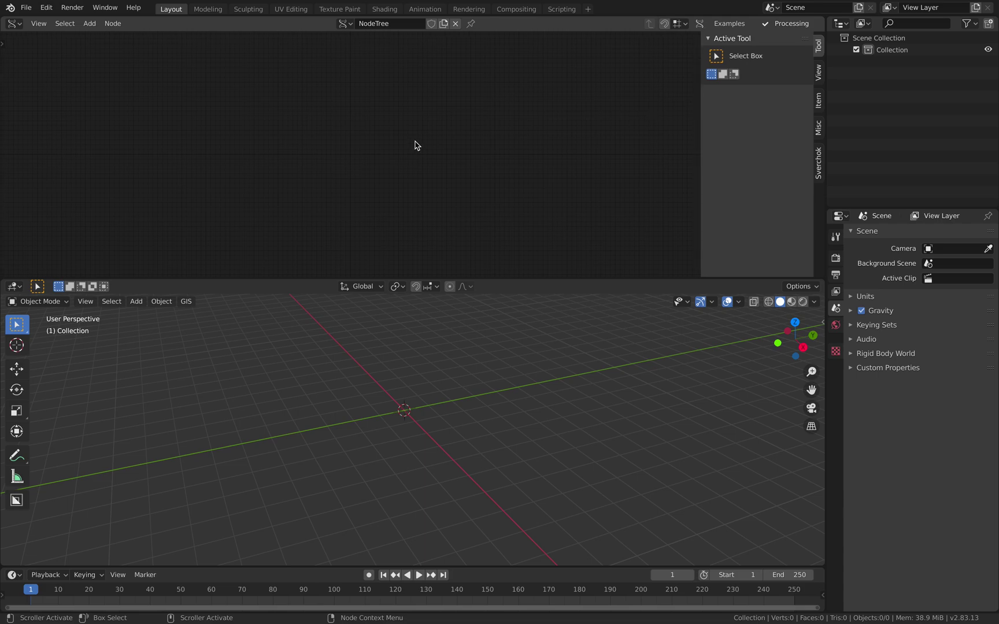
pyautogui.moveTo(400, 369)
pyautogui.mouseDown(button='middle')
pyautogui.moveTo(412, 377)
pyautogui.moveTo(404, 370)
pyautogui.mouseUp(button='middle')
# Add a Box generator node to the node tree and hide the node editor's sidebar.
pyautogui.hotkey('shift', 'a')
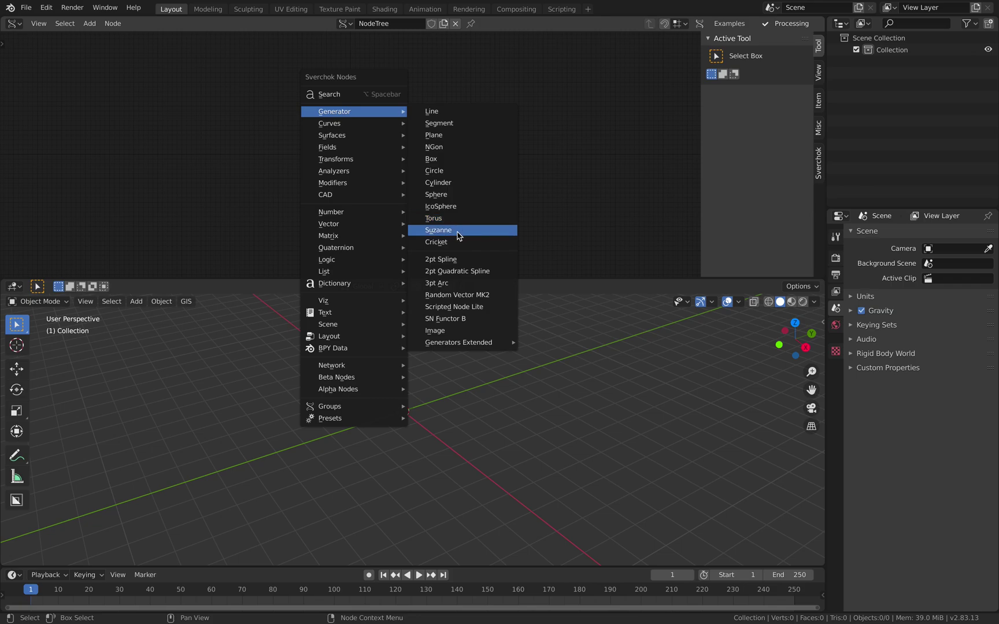
pyautogui.click(451, 159)
pyautogui.click(349, 127)
pyautogui.scroll(-1, 364, 127)
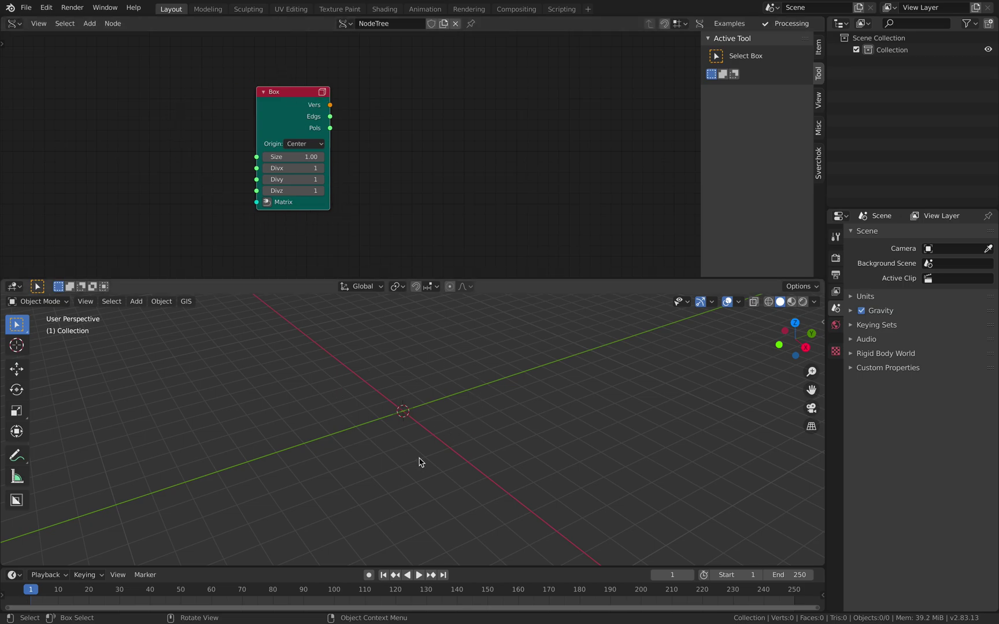
pyautogui.moveTo(435, 464); pyautogui.dragTo(506, 441, button='middle')
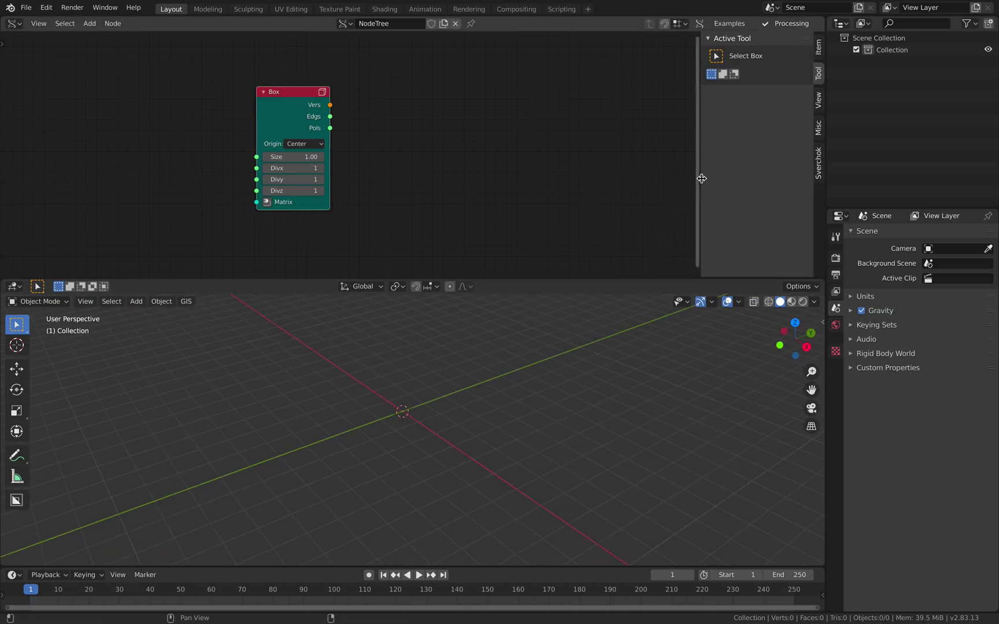
pyautogui.moveTo(702, 178); pyautogui.dragTo(769, 174)
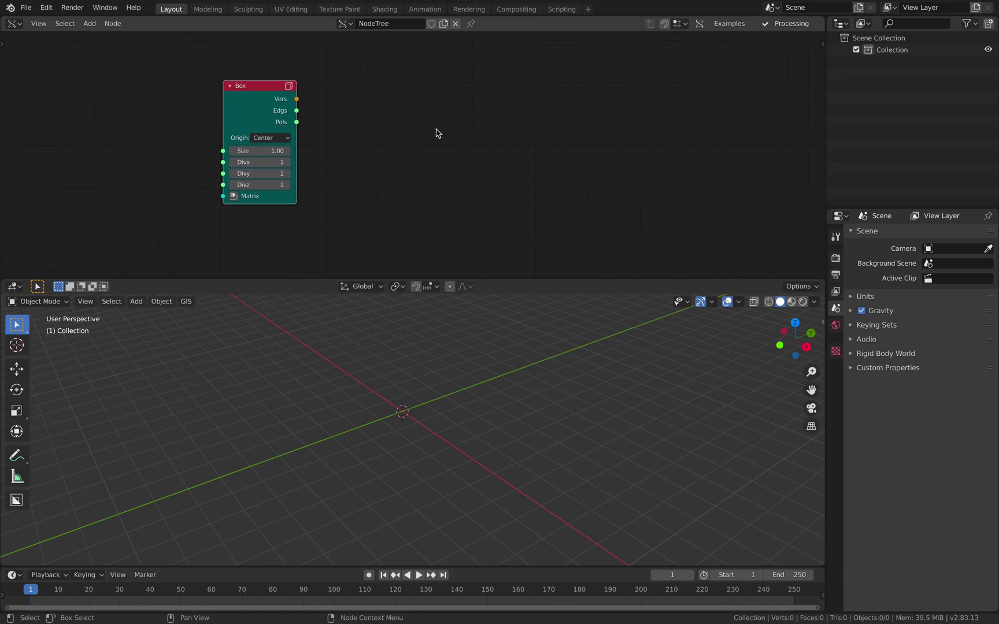
# Search the nodes for "view" and place a Viewer Draw Mk3 node to the right of the Box node.
pyautogui.hotkey('shift', 'a')
pyautogui.click(440, 107)
pyautogui.write('vie')
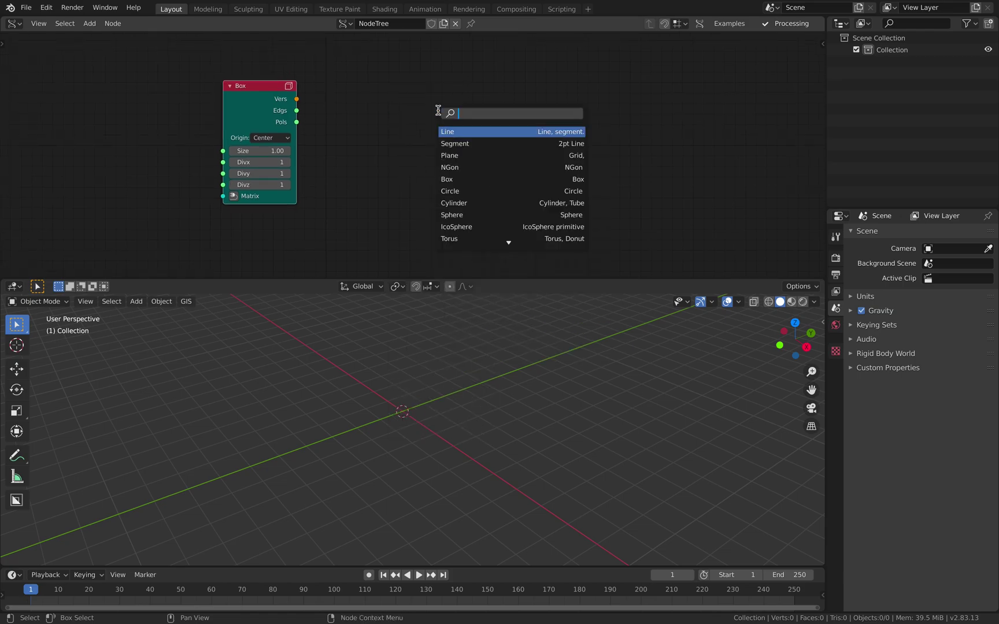
pyautogui.write('w')
pyautogui.press('Down')
pyautogui.press('Return')
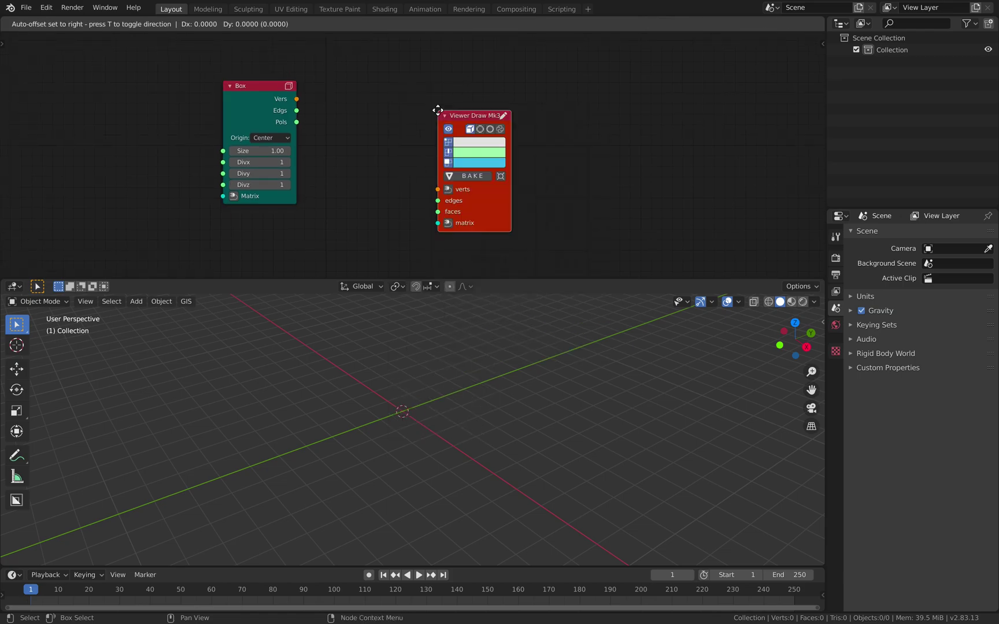
pyautogui.click(414, 98)
# Search the nodes for "bmes", place the BV Alpha mesh viewer right of the other nodes, and reposition the Viewer Draw node.
pyautogui.hotkey('shift', 'a')
pyautogui.click(625, 85)
pyautogui.write('bmes')
pyautogui.press('Return')
pyautogui.click(571, 88)
pyautogui.moveTo(465, 107); pyautogui.dragTo(455, 82)
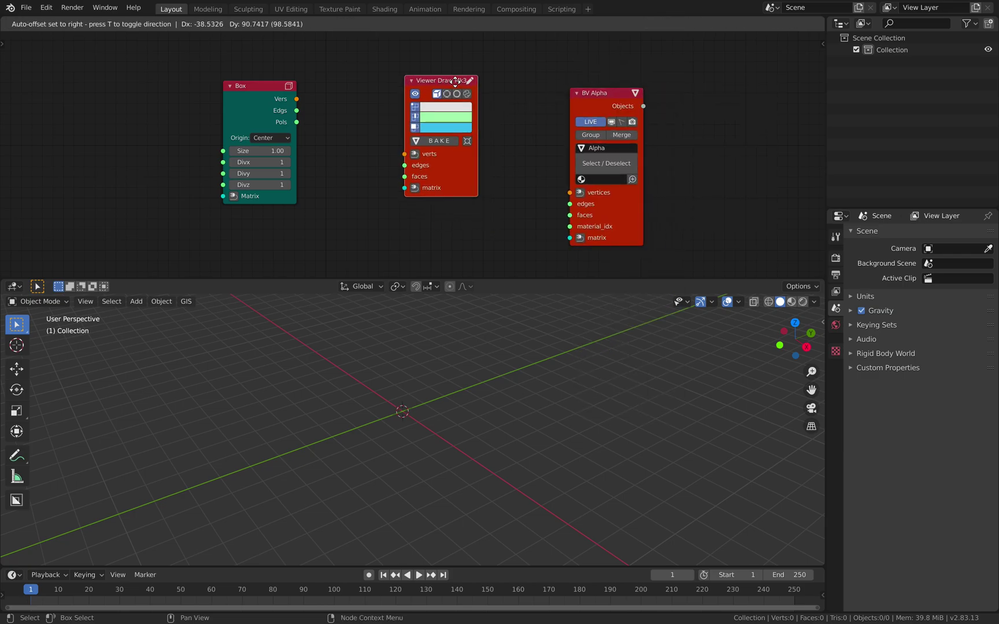
pyautogui.scroll(-2, 459, 101)
pyautogui.moveTo(459, 101); pyautogui.dragTo(482, 101, button='middle')
pyautogui.moveTo(463, 96); pyautogui.dragTo(463, 74)
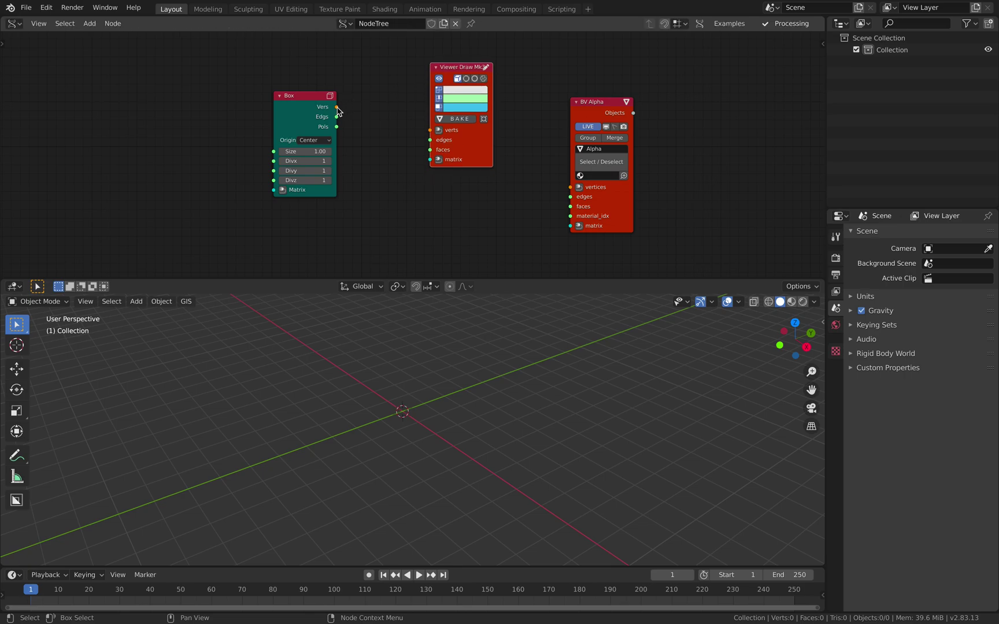
# Link the Box node's Vers and Edgs outputs to the Viewer Draw node's verts and edges inputs.
pyautogui.moveTo(338, 108)
pyautogui.mouseDown()
pyautogui.moveTo(427, 129)
pyautogui.moveTo(337, 108)
pyautogui.mouseUp()
pyautogui.scroll(6, 434, 341)
pyautogui.moveTo(435, 341)
pyautogui.mouseDown(button='middle')
pyautogui.moveTo(455, 338)
pyautogui.moveTo(451, 330)
pyautogui.mouseUp(button='middle')
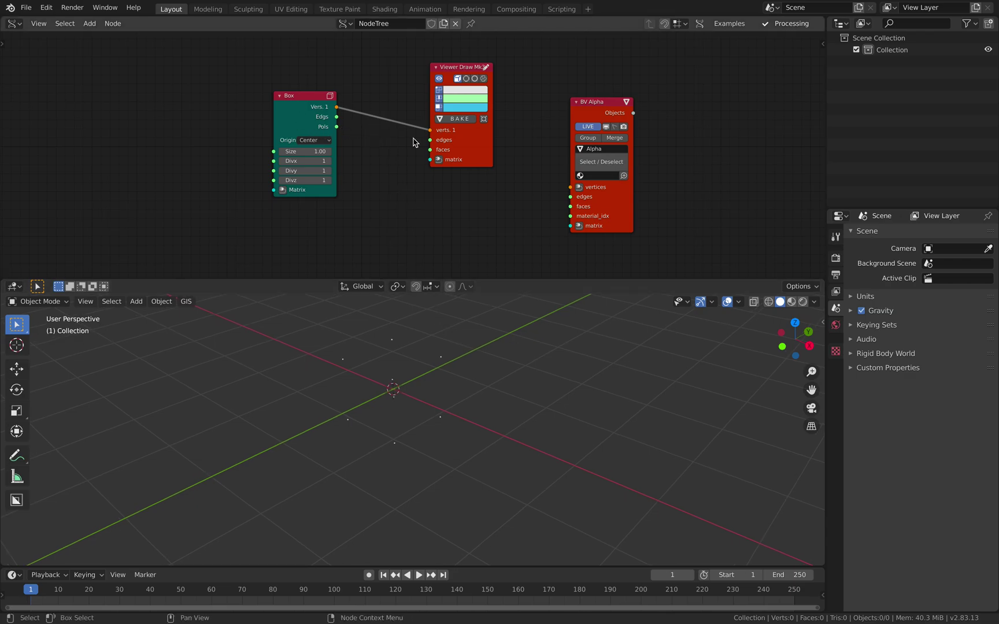
pyautogui.moveTo(456, 139); pyautogui.dragTo(446, 137)
pyautogui.moveTo(454, 341); pyautogui.dragTo(393, 349, button='middle')
pyautogui.moveTo(336, 116); pyautogui.dragTo(421, 138)
pyautogui.moveTo(447, 341); pyautogui.dragTo(442, 345, button='middle')
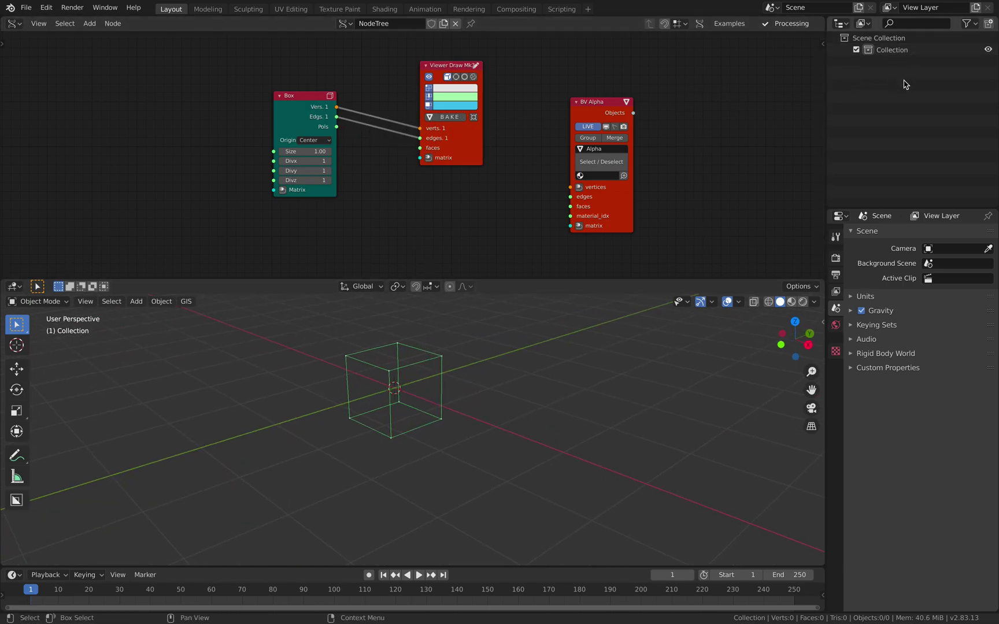
# Bake the Viewer Draw wireframe cube and move the baked object to about X 1.07 m, Y 0.98 m, Z -0.33 m.
pyautogui.click(454, 118)
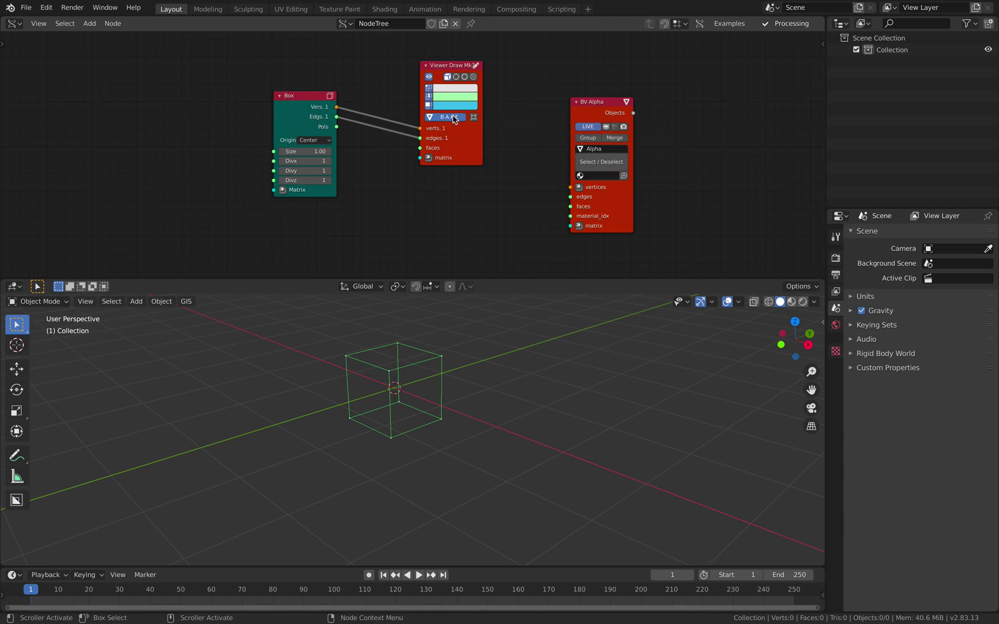
pyautogui.click(443, 362)
pyautogui.press('g')
pyautogui.click(523, 393)
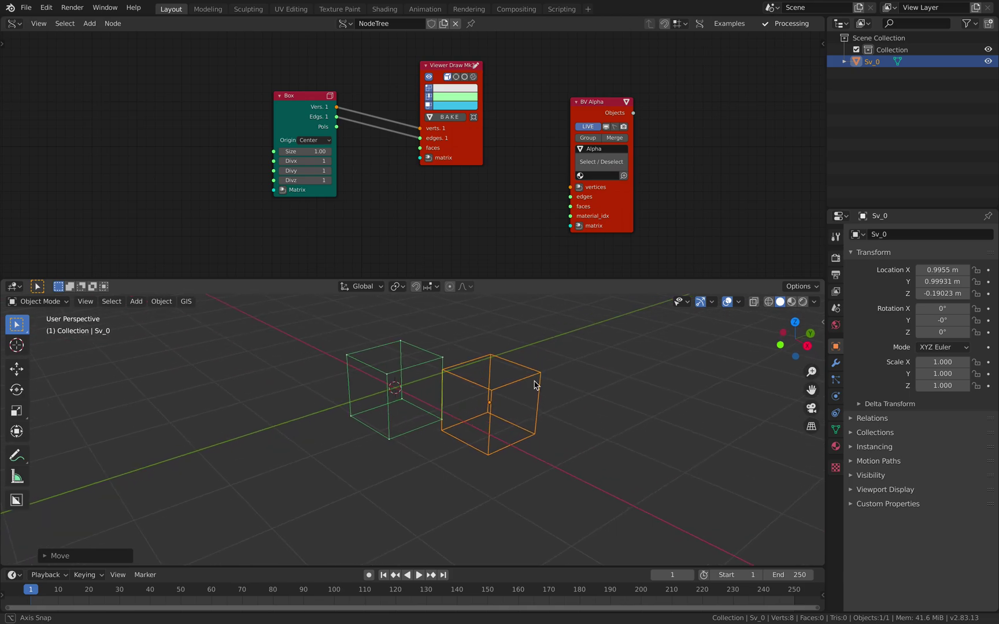
# Bake the cube with Pols linked to the viewer's faces, and move the baked object to about X 2.52 m, Y 1.56 m, Z -0.09 m.
pyautogui.moveTo(336, 126); pyautogui.dragTo(420, 148)
pyautogui.moveTo(464, 364); pyautogui.dragTo(471, 364, button='middle')
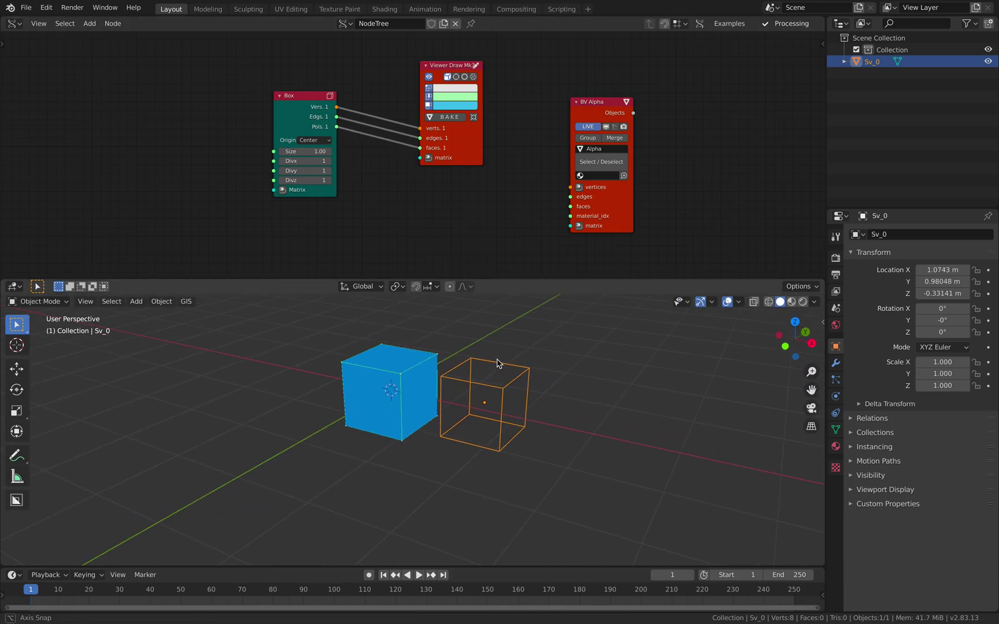
pyautogui.click(450, 117)
pyautogui.click(413, 383)
pyautogui.press('g')
pyautogui.click(614, 396)
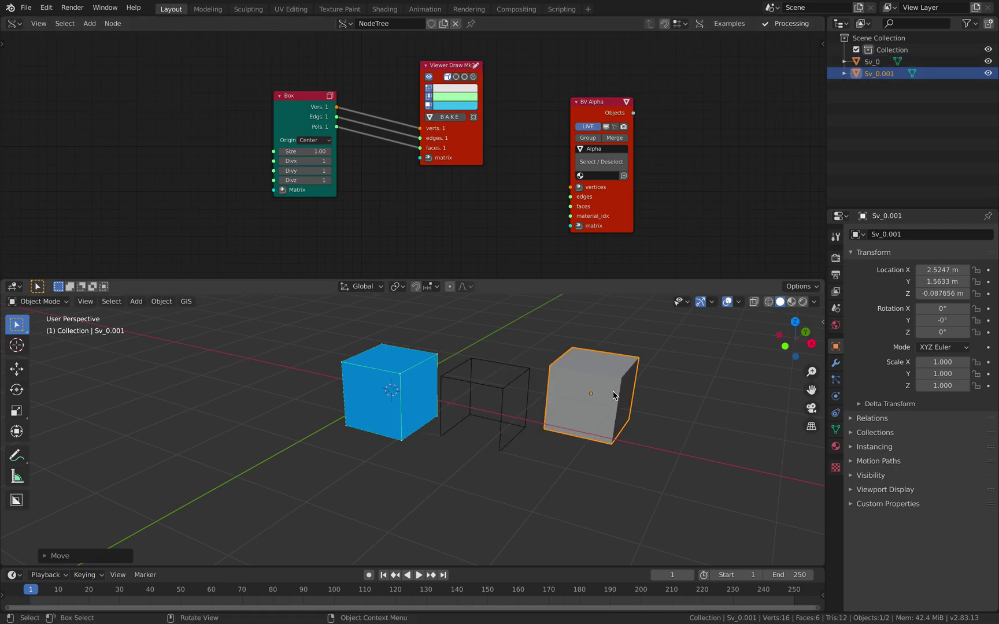
# Examine the live preview cube beside the two baked cubes, along with the Box node and its viewer links.
pyautogui.moveTo(593, 349); pyautogui.dragTo(513, 319, button='middle')
pyautogui.scroll(-2, 499, 203)
pyautogui.scroll(1, 495, 191)
pyautogui.moveTo(486, 173); pyautogui.dragTo(494, 168, button='middle')
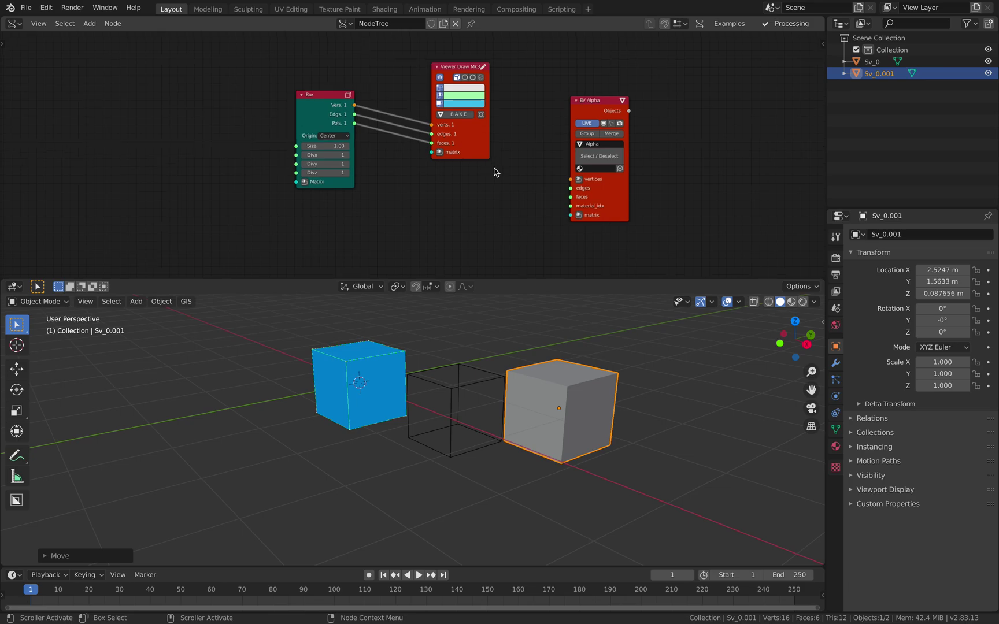
pyautogui.scroll(3, 343, 128)
pyautogui.moveTo(341, 135); pyautogui.dragTo(345, 146, button='middle')
pyautogui.scroll(2, 345, 146)
pyautogui.moveTo(275, 95); pyautogui.dragTo(295, 101)
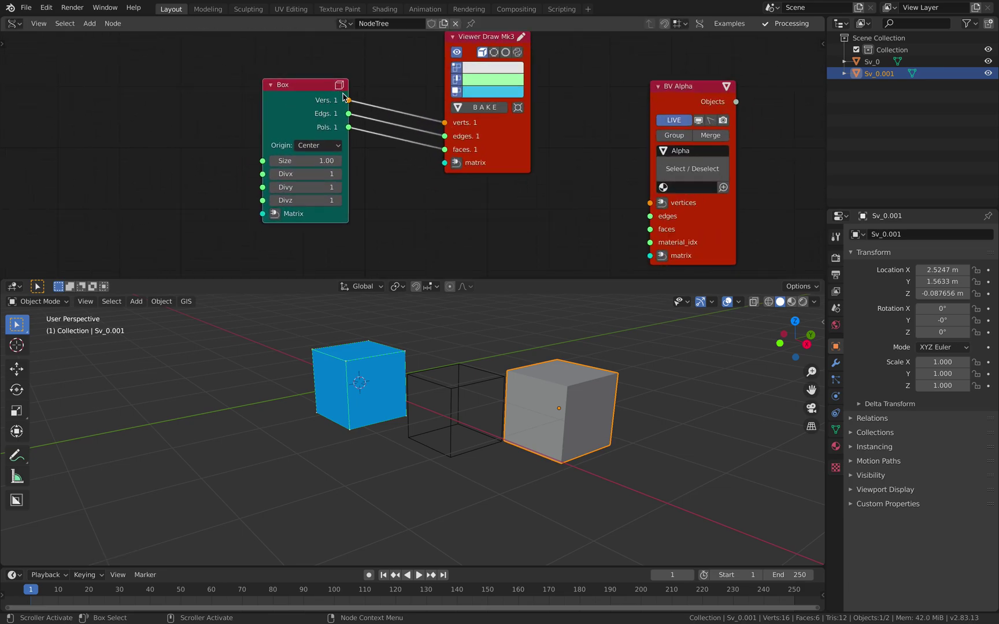
pyautogui.moveTo(446, 342)
pyautogui.mouseDown(button='middle')
pyautogui.moveTo(557, 339)
pyautogui.moveTo(471, 332)
pyautogui.moveTo(473, 363)
pyautogui.moveTo(456, 323)
pyautogui.mouseUp(button='middle')
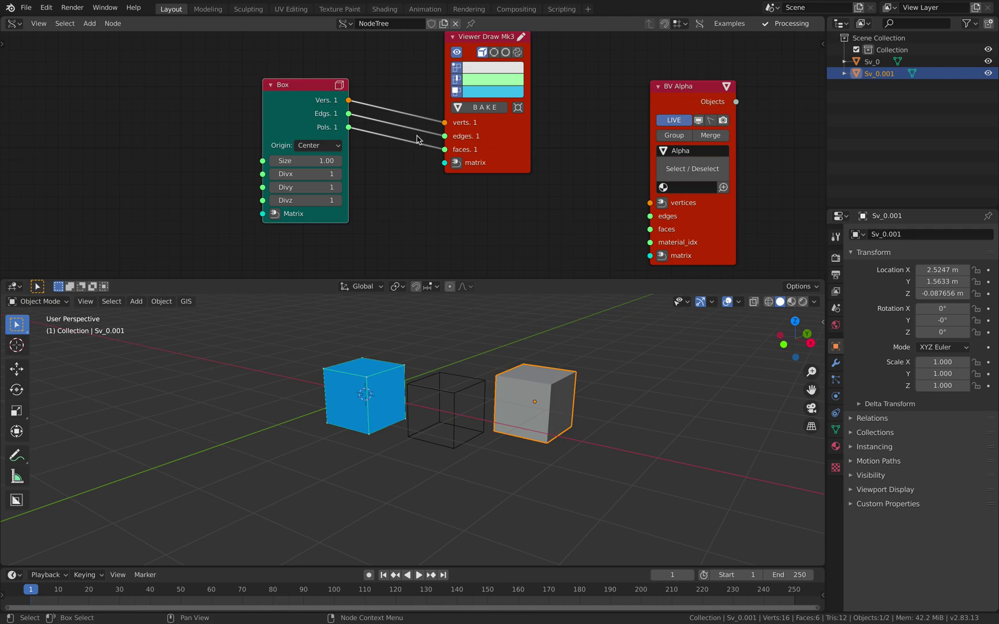
pyautogui.scroll(-2, 412, 139)
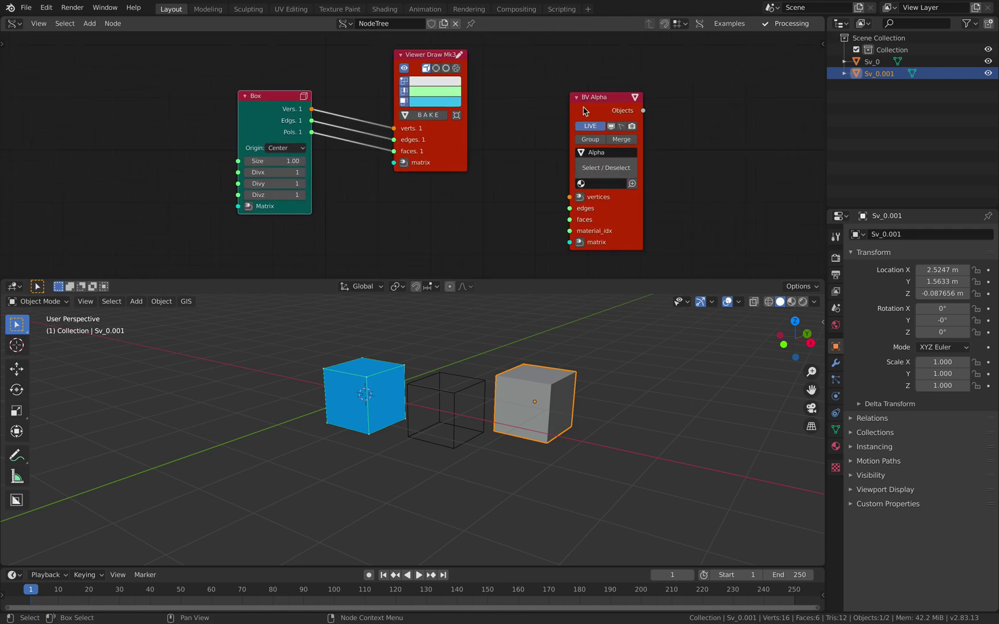
# Rearrange the Viewer Draw and BV Alpha nodes beside the Box node.
pyautogui.moveTo(584, 111); pyautogui.dragTo(640, 102)
pyautogui.moveTo(499, 461); pyautogui.dragTo(498, 468, button='middle')
pyautogui.moveTo(452, 159); pyautogui.dragTo(436, 152)
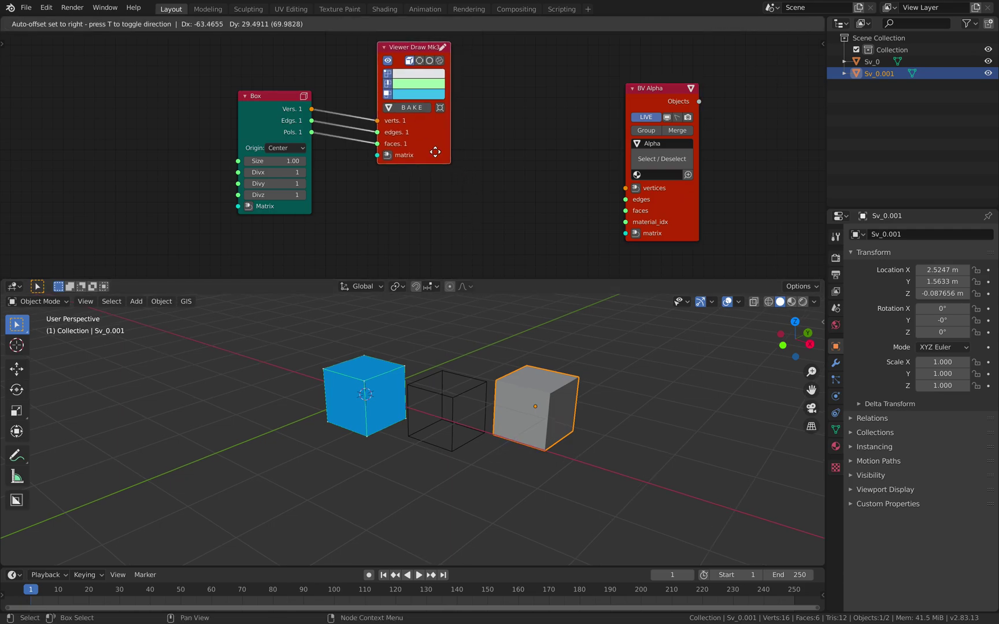
pyautogui.moveTo(452, 162); pyautogui.dragTo(396, 181, button='middle')
pyautogui.moveTo(449, 158); pyautogui.dragTo(448, 154, button='middle')
pyautogui.moveTo(597, 109); pyautogui.dragTo(515, 100)
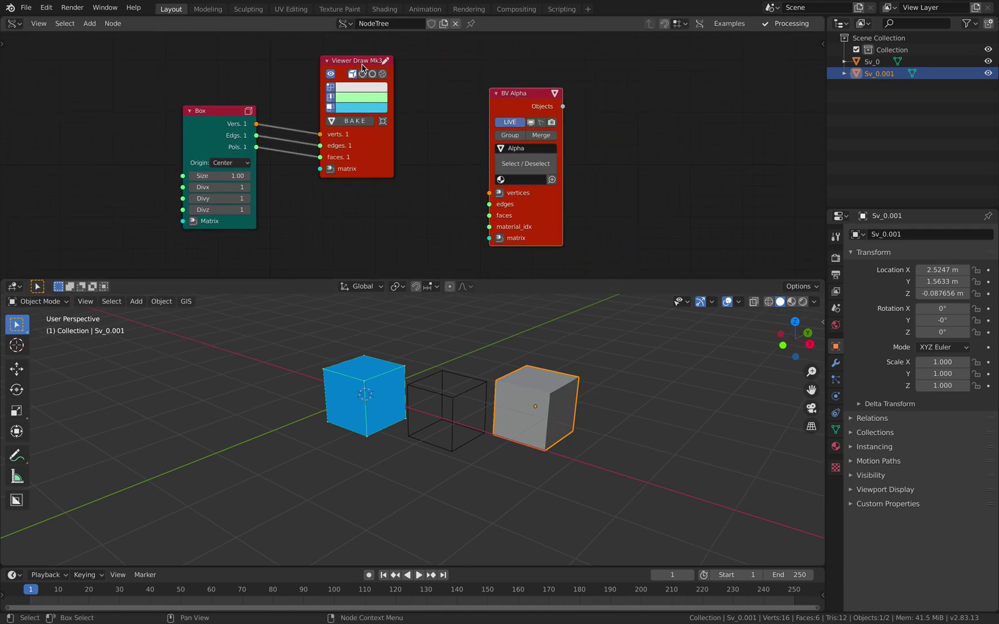
# Delete the Viewer Draw node and move the Box node closer to the BV Alpha node.
pyautogui.moveTo(362, 64); pyautogui.dragTo(375, 62)
pyautogui.moveTo(374, 63); pyautogui.dragTo(375, 66, button='middle')
pyautogui.moveTo(364, 61); pyautogui.dragTo(358, 63)
pyautogui.press('x')
pyautogui.moveTo(226, 115); pyautogui.dragTo(305, 108)
# Delete both baked cubes from the scene.
pyautogui.press('a')
pyautogui.press('x')
pyautogui.click(454, 336)
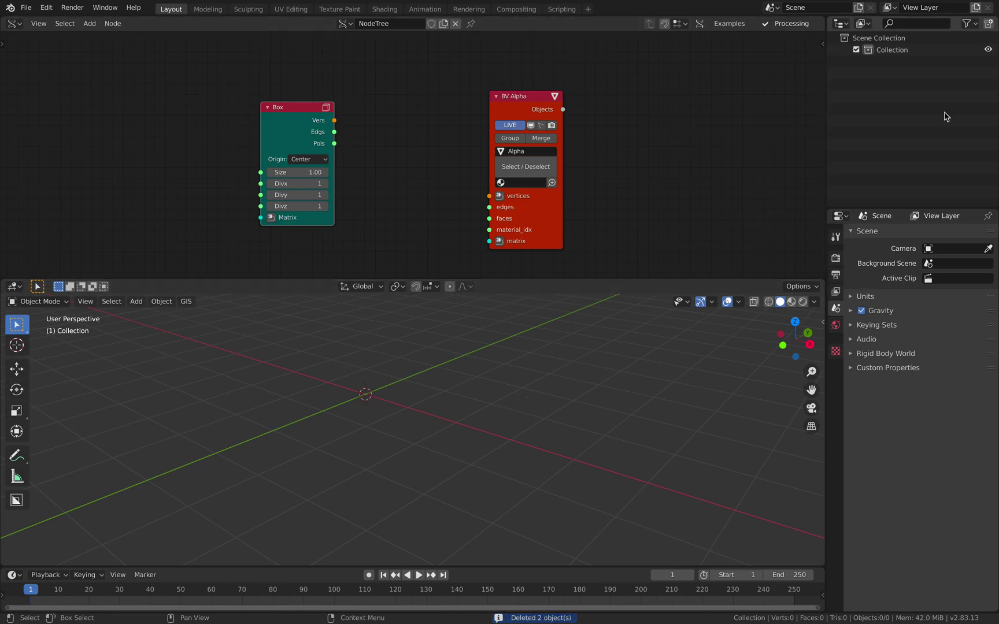
# Shift the BV Alpha node up and bring the Box node closer to it.
pyautogui.moveTo(503, 114); pyautogui.dragTo(487, 88)
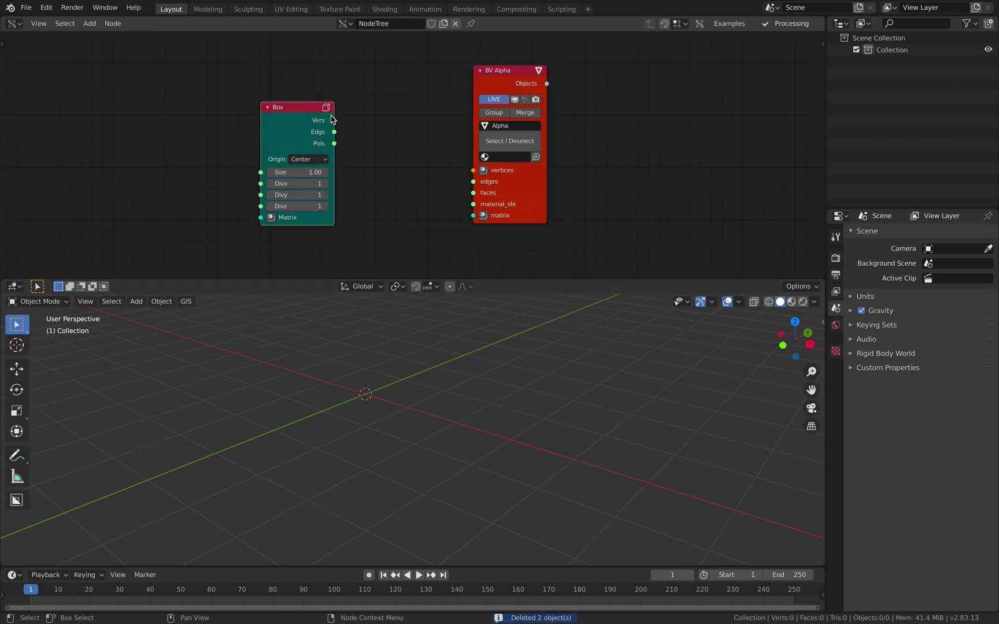
pyautogui.moveTo(334, 120); pyautogui.dragTo(440, 156)
pyautogui.moveTo(307, 108); pyautogui.dragTo(324, 104)
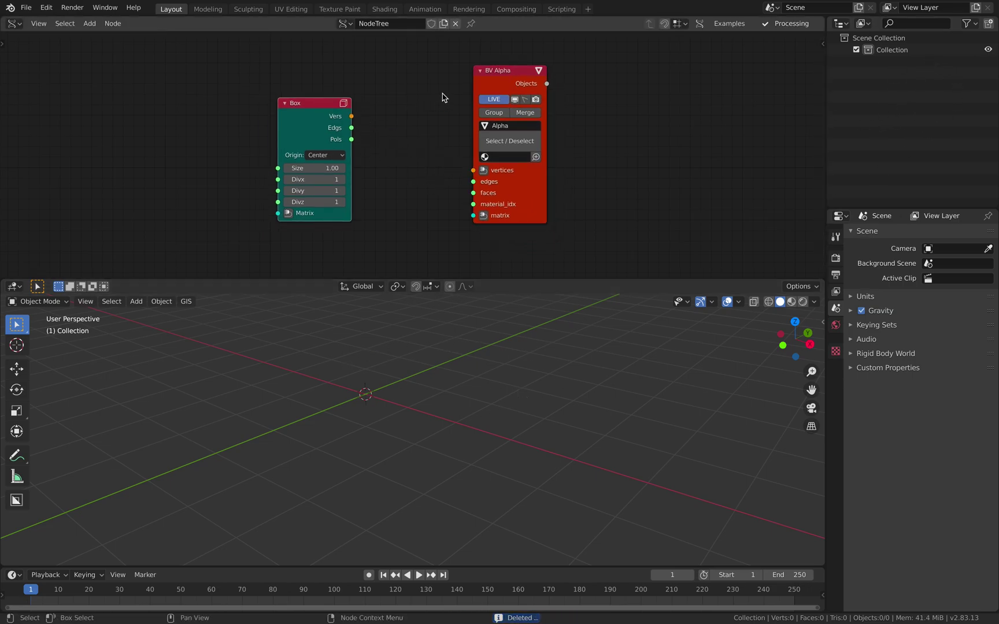
# Link Box's Vers, Edgs and Pols to BV Alpha's vertices, edges and faces by auto-connecting both nodes, and select the generated cube.
pyautogui.click(445, 106)
pyautogui.click(340, 107)
pyautogui.keyDown('shift'); pyautogui.click(498, 86); pyautogui.keyUp('shift')
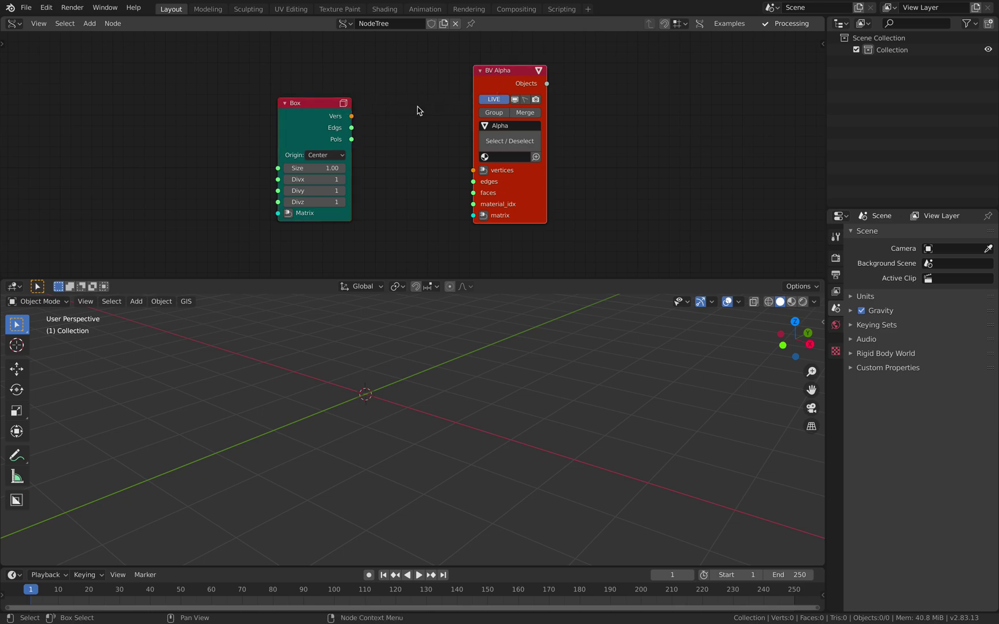
pyautogui.press('f')
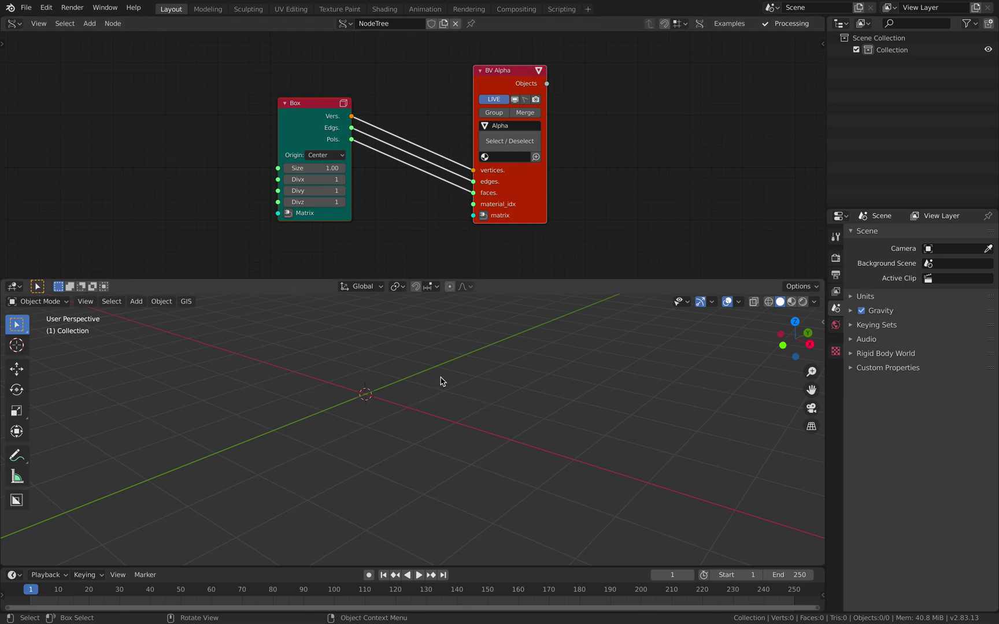
pyautogui.press('Right')
pyautogui.click(342, 404)
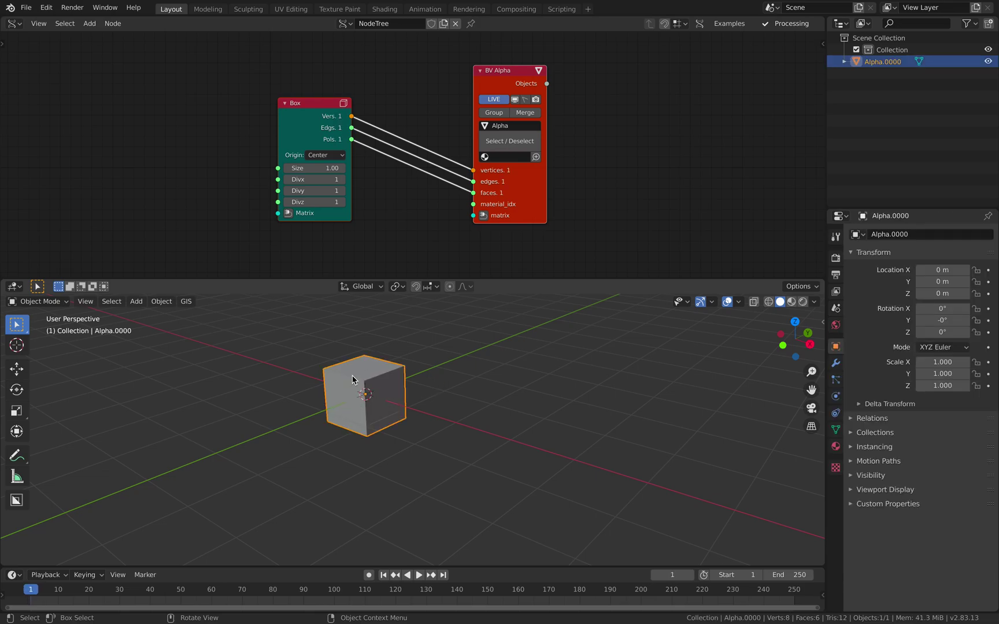
# Move the BV Alpha node farther away from the Box node to make room between them.
pyautogui.moveTo(416, 106); pyautogui.dragTo(299, 126, button='middle')
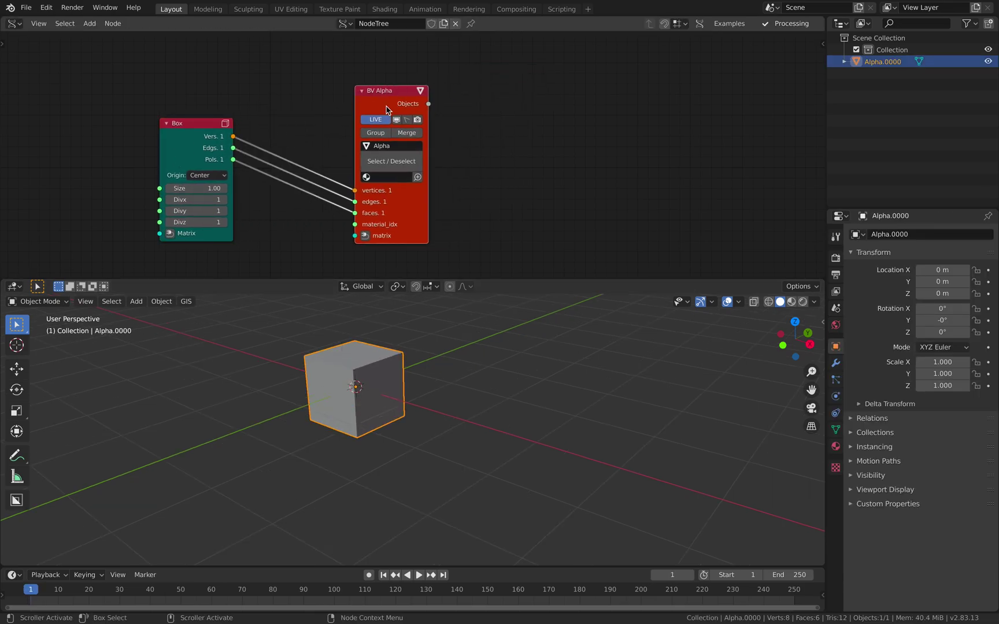
pyautogui.moveTo(386, 109); pyautogui.dragTo(487, 83)
# Try higher Divx, Divy and Divz values on the Box node and reset all three to 1.
pyautogui.click(224, 200)
pyautogui.click(224, 200)
pyautogui.click(224, 210)
pyautogui.click(223, 211)
pyautogui.click(224, 217)
pyautogui.click(223, 220)
pyautogui.click(223, 220)
pyautogui.moveTo(250, 213); pyautogui.dragTo(275, 203, button='middle')
pyautogui.moveTo(235, 189); pyautogui.dragTo(234, 212)
pyautogui.write('1')
pyautogui.press('Return')
# Insert a Randomize node on the link from Box's Vers to BV Alpha's vertices and raise its three amplitudes.
pyautogui.hotkey('shift', 'a')
pyautogui.click(356, 101)
pyautogui.write('randomi')
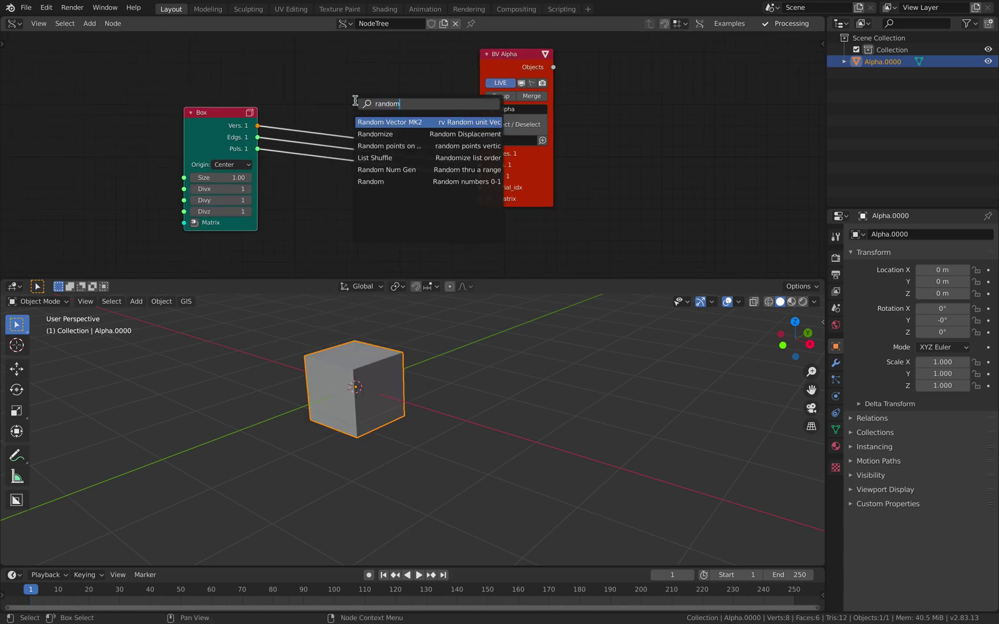
pyautogui.press('Return')
pyautogui.click(342, 74)
pyautogui.moveTo(378, 116); pyautogui.dragTo(379, 139)
# Set the Box node's Divx, Divy and Divz to 3.
pyautogui.click(249, 189)
pyautogui.click(249, 189)
pyautogui.click(250, 200)
pyautogui.click(250, 200)
pyautogui.click(250, 212)
pyautogui.click(249, 212)
# Set the Randomize node's seed to 48 and its X, Y and Z amplitudes to 0.07.
pyautogui.moveTo(372, 151); pyautogui.dragTo(400, 152)
pyautogui.keyDown('shift'); pyautogui.moveTo(378, 117); pyautogui.dragTo(350, 139); pyautogui.keyUp('shift')
pyautogui.moveTo(365, 382)
pyautogui.mouseDown(button='middle')
pyautogui.moveTo(429, 352)
pyautogui.moveTo(419, 363)
pyautogui.moveTo(358, 355)
pyautogui.moveTo(352, 382)
pyautogui.mouseUp(button='middle')
# Attach a Matrix In node to Box's Matrix input, expand its location values and set location X to -1.860.
pyautogui.moveTo(326, 216); pyautogui.dragTo(430, 186, button='middle')
pyautogui.click(298, 192)
pyautogui.moveTo(126, 155); pyautogui.dragTo(191, 192)
pyautogui.click(174, 185)
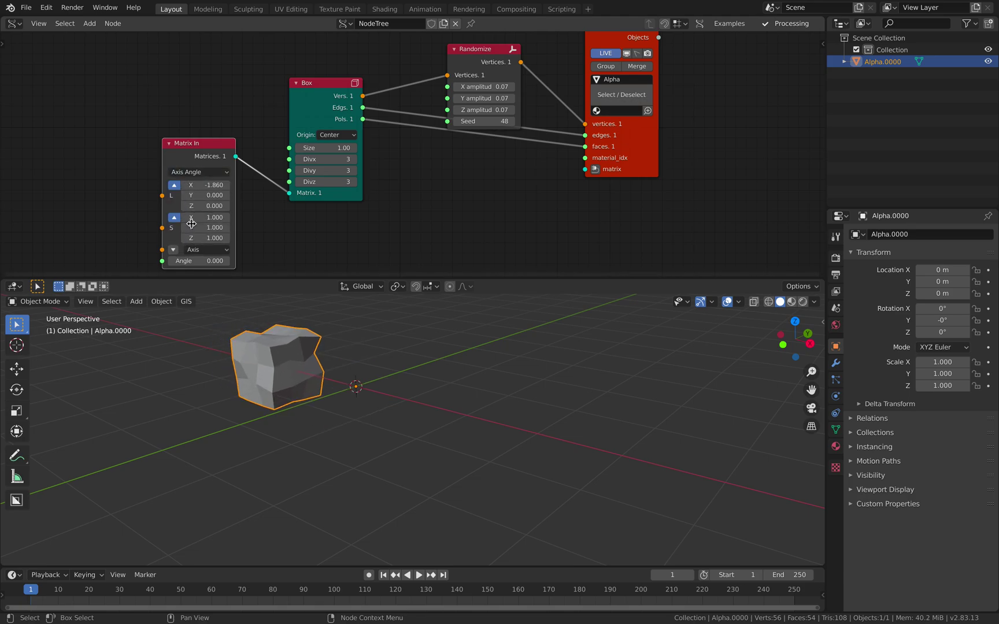
# Stretch the box along the Y axis through the Matrix In scale and increase the box's divisions.
pyautogui.moveTo(205, 237); pyautogui.dragTo(306, 228)
pyautogui.moveTo(346, 182); pyautogui.dragTo(373, 182)
pyautogui.moveTo(425, 148); pyautogui.dragTo(398, 150, button='middle')
# Delete all nodes from the node tree.
pyautogui.press('a')
pyautogui.press('x')
# Switch to the browser, examine the Curve, Surface and Field node items in Sverchok pull request #2993, and return to Blender.
pyautogui.hotkey('ctrl', 'Right')
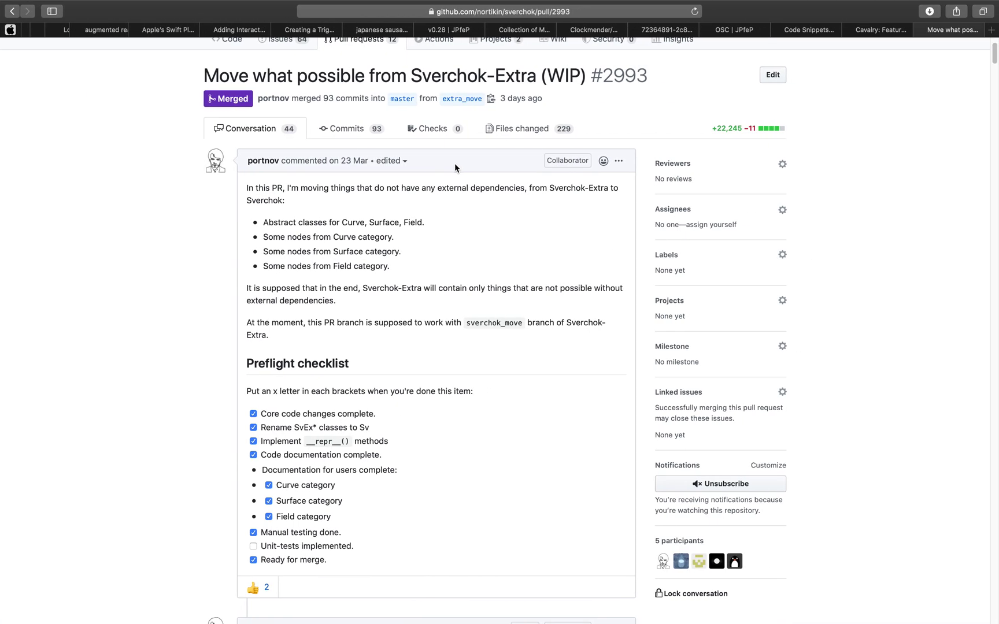
pyautogui.moveTo(333, 237); pyautogui.dragTo(359, 253)
pyautogui.moveTo(331, 266); pyautogui.dragTo(350, 272)
pyautogui.hotkey('ctrl', 'Left')
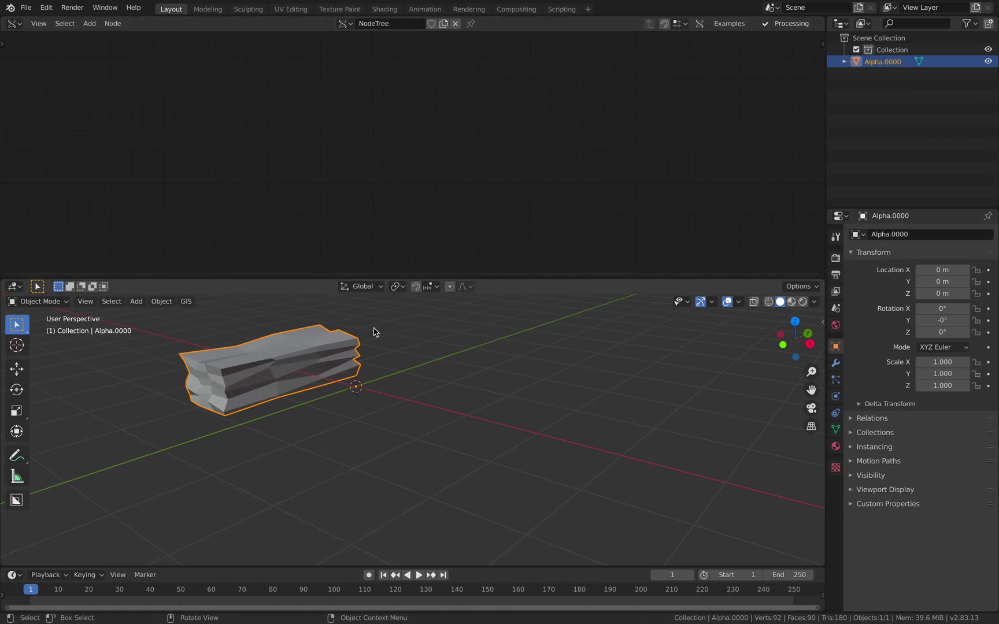
# Delete the leftover mesh object from the scene and add a Circle (Curve) node to the empty node tree.
pyautogui.press('x')
pyautogui.click(375, 329)
pyautogui.hotkey('shift', 'a')
pyautogui.moveTo(347, 133)
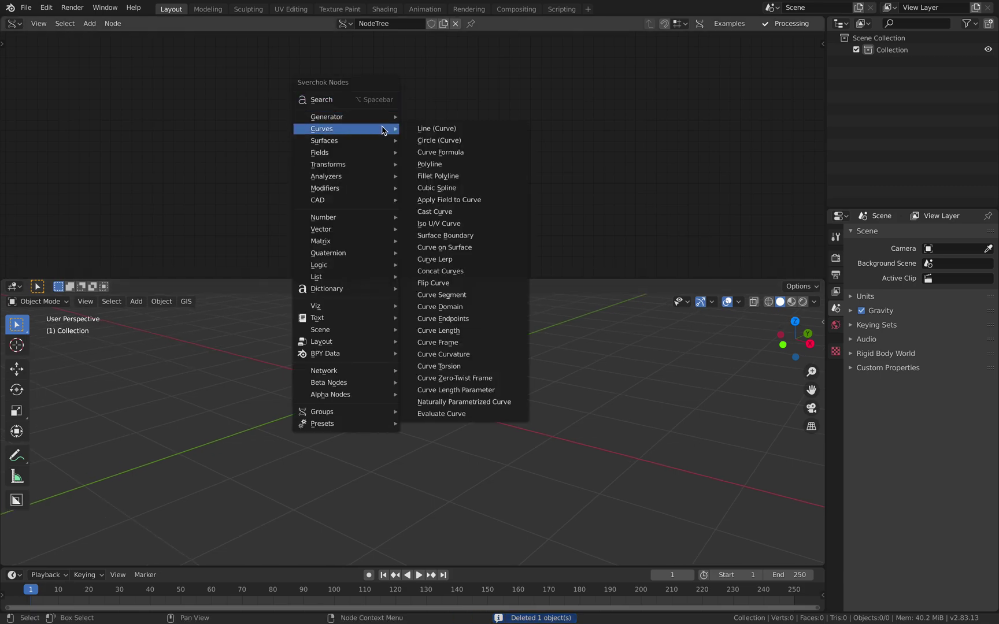
pyautogui.click(434, 140)
pyautogui.click(365, 133)
pyautogui.scroll(3, 365, 133)
pyautogui.scroll(2, 364, 132)
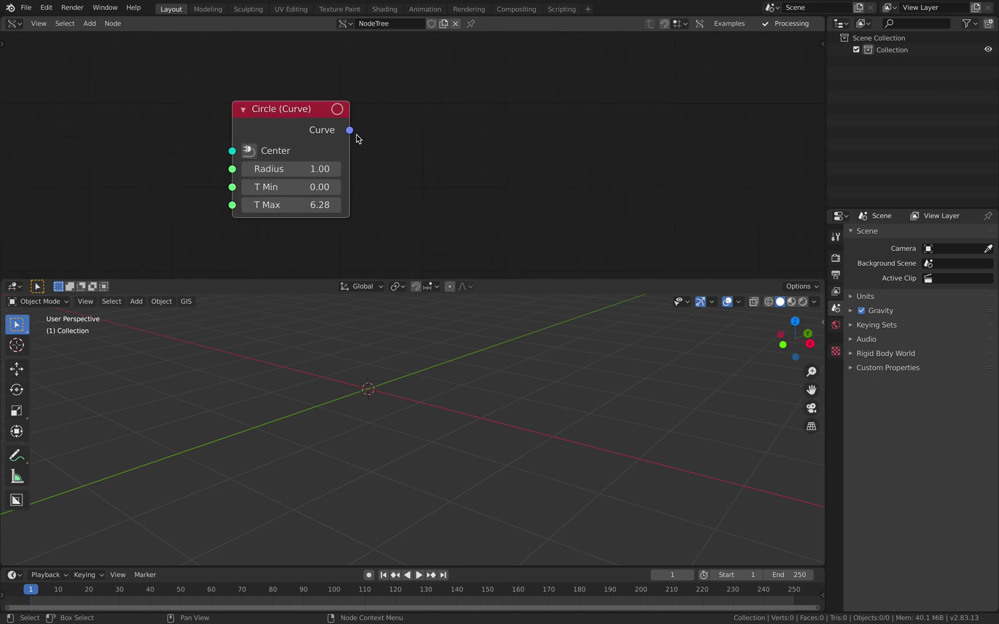
pyautogui.scroll(-1, 354, 132)
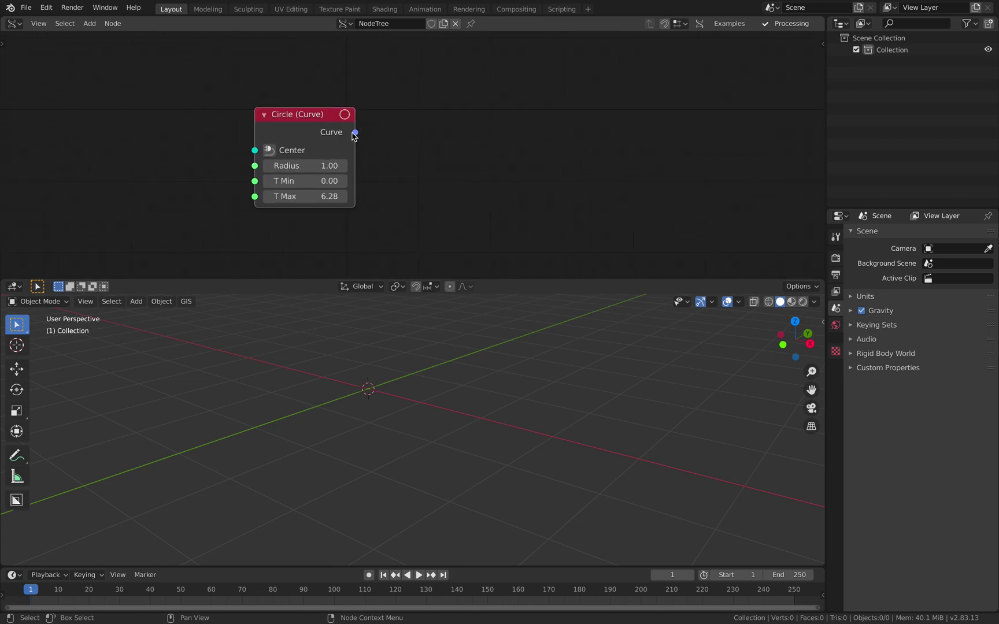
pyautogui.moveTo(395, 138); pyautogui.dragTo(336, 142, button='middle')
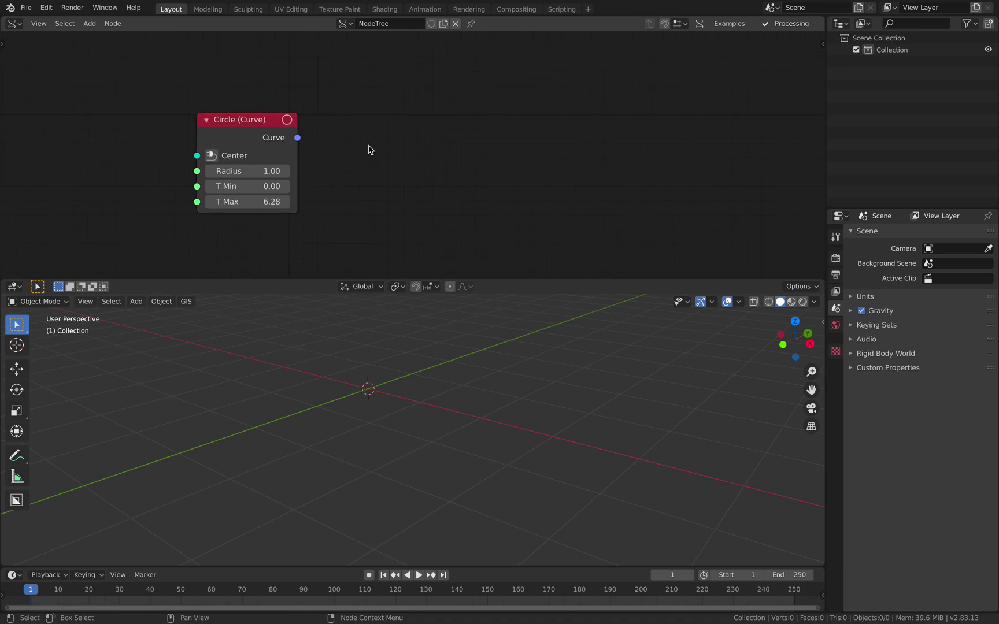
# Add a Surface from Curves node beside the Circle (Curve) node.
pyautogui.hotkey('shift', 'a')
pyautogui.moveTo(372, 152)
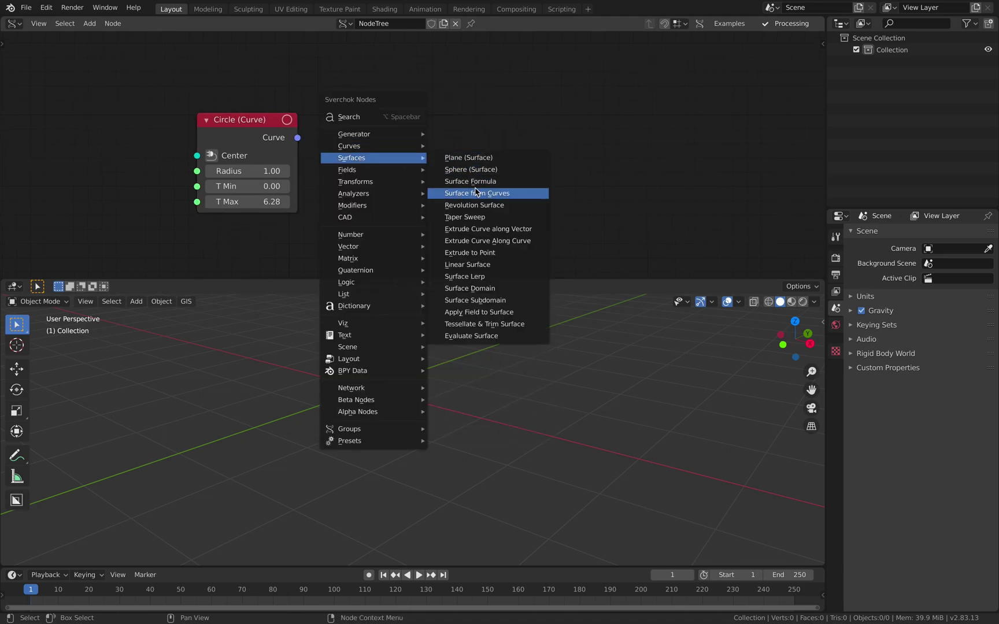
pyautogui.click(506, 197)
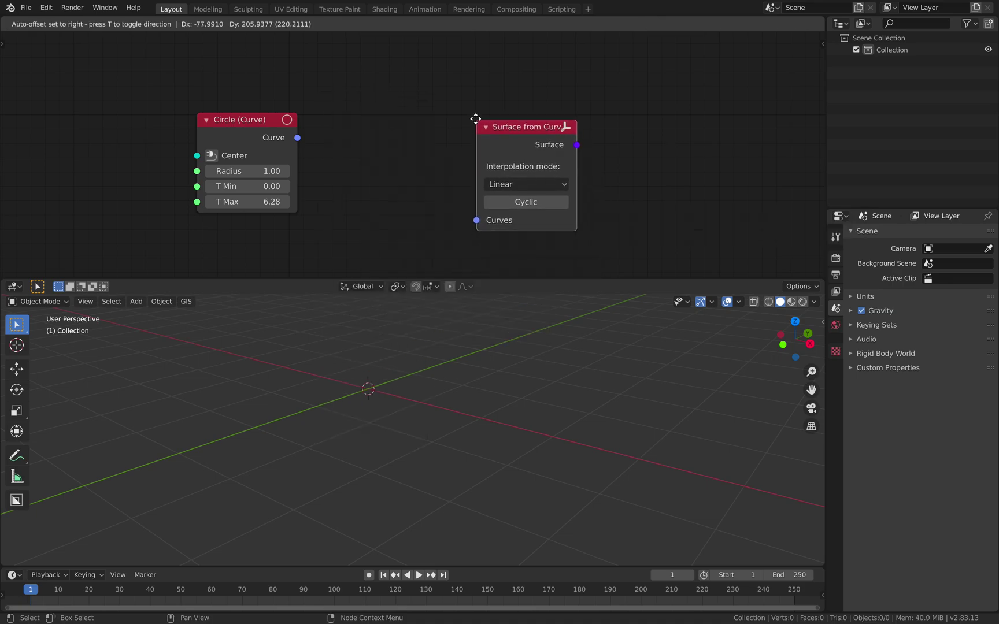
pyautogui.click(473, 113)
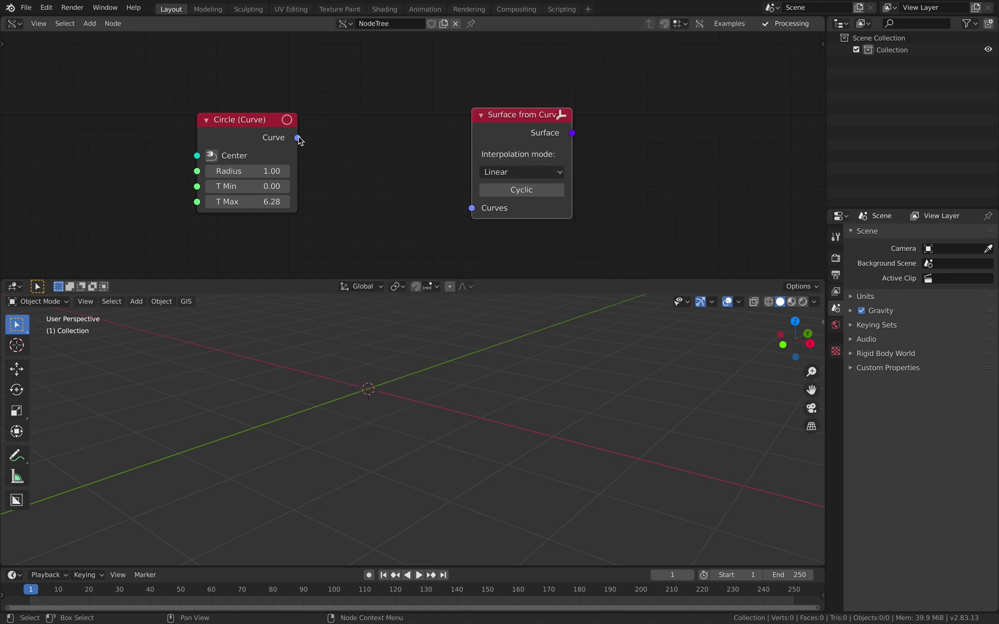
# Duplicate the Circle (Curve) node below the original and link the copy's Curve output to Surface from Curves' Curves input.
pyautogui.moveTo(297, 137); pyautogui.dragTo(366, 167)
pyautogui.moveTo(393, 170); pyautogui.dragTo(390, 149, button='middle')
pyautogui.moveTo(239, 101); pyautogui.dragTo(214, 67)
pyautogui.hotkey('shift', 'd')
pyautogui.click(217, 202)
pyautogui.moveTo(268, 84); pyautogui.dragTo(467, 187)
pyautogui.moveTo(272, 218); pyautogui.dragTo(467, 187)
# Add an Extrude Curve along Vector node between the circles and Surface from Curves.
pyautogui.hotkey('shift', 'a')
pyautogui.moveTo(387, 149)
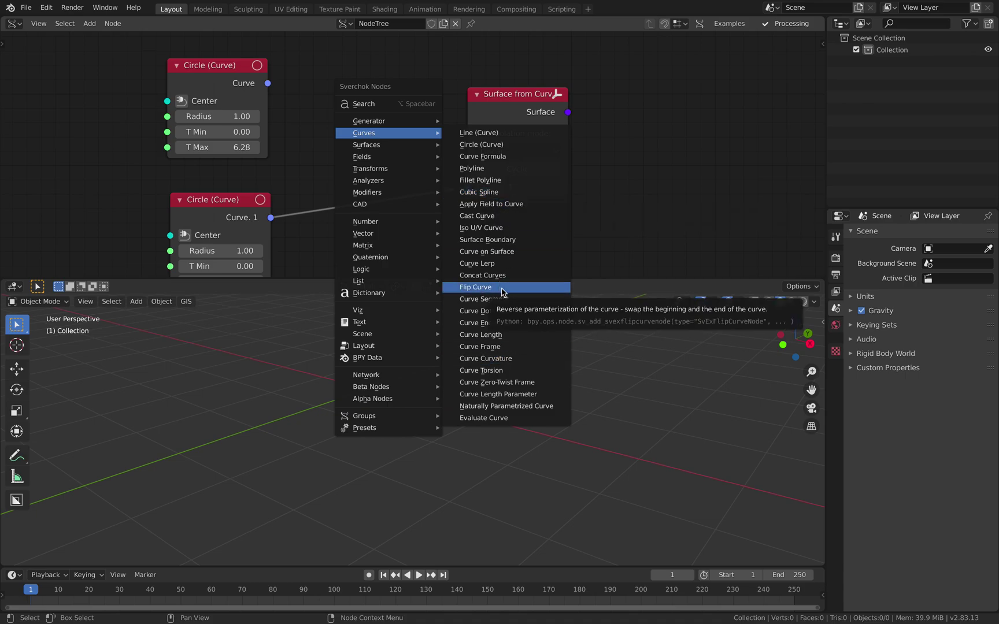
pyautogui.hotkey('shift', 'a')
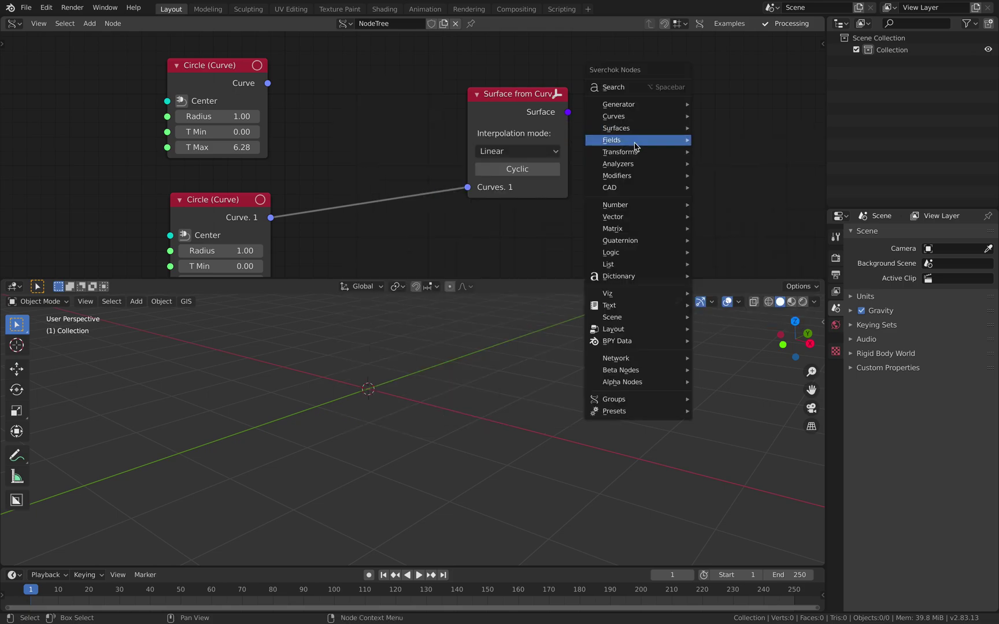
pyautogui.moveTo(640, 130)
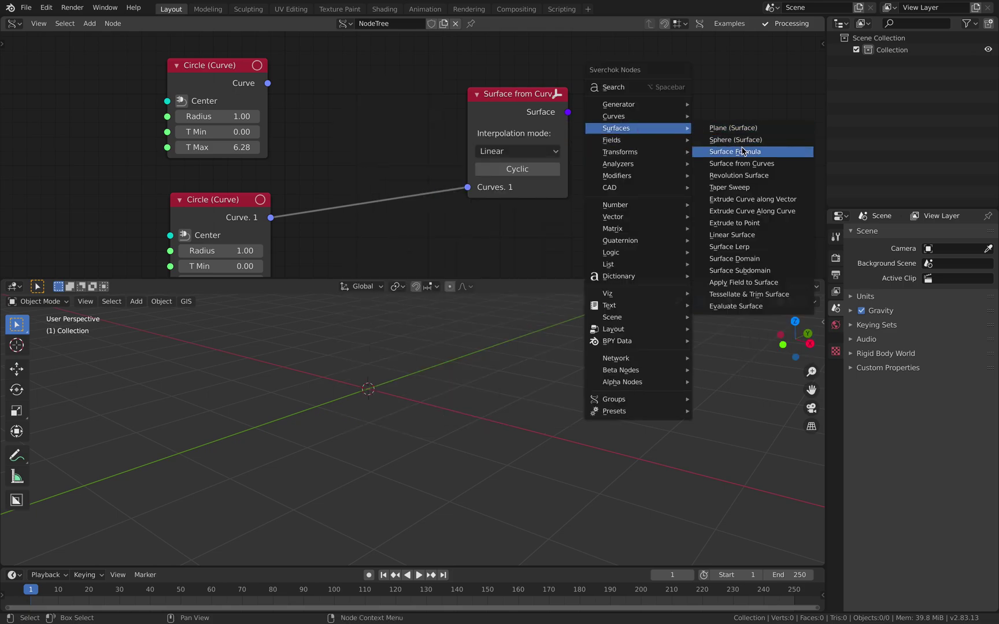
pyautogui.click(759, 210)
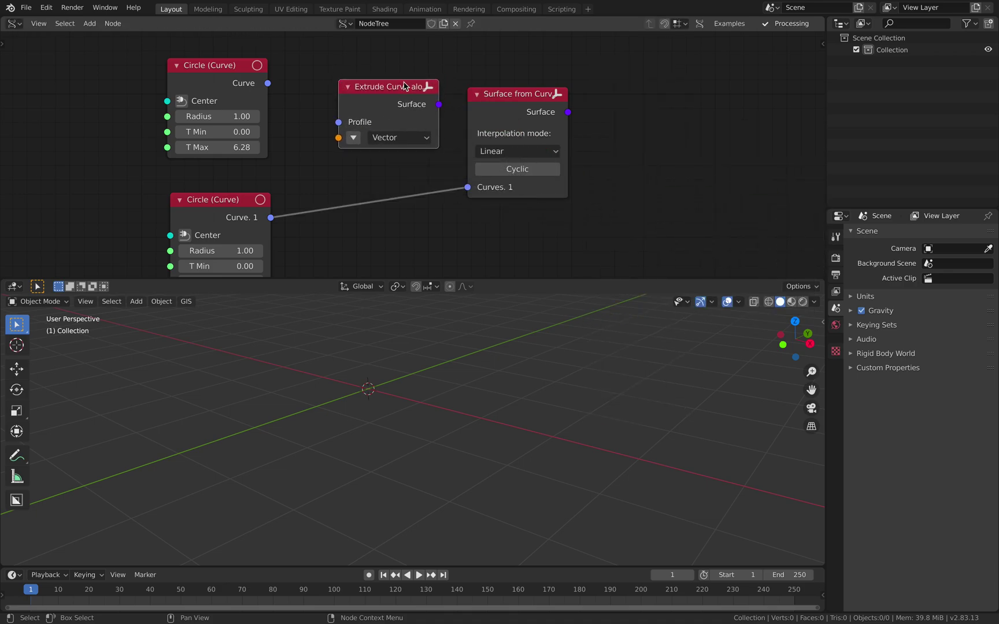
# Link the lower circle's Curve output to the Extrude Curve node's Profile input and expand its vector values.
pyautogui.moveTo(498, 95); pyautogui.dragTo(510, 112)
pyautogui.moveTo(263, 195); pyautogui.dragTo(338, 122)
pyautogui.click(353, 138)
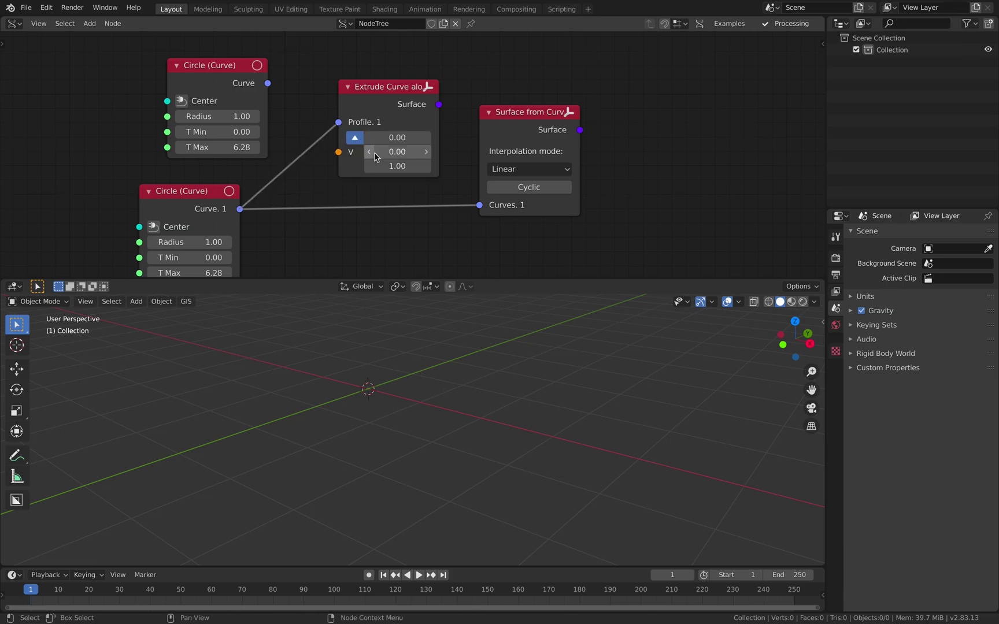
# Move the Surface from Curves node out of the way and delete it.
pyautogui.moveTo(512, 114); pyautogui.dragTo(387, 204)
pyautogui.moveTo(449, 112); pyautogui.dragTo(423, 102, button='middle')
pyautogui.moveTo(383, 83); pyautogui.dragTo(384, 78)
pyautogui.click(375, 200)
pyautogui.press('x')
# Add an Evaluate Surface node after the Extrude Curve node.
pyautogui.moveTo(449, 117); pyautogui.dragTo(456, 123, button='middle')
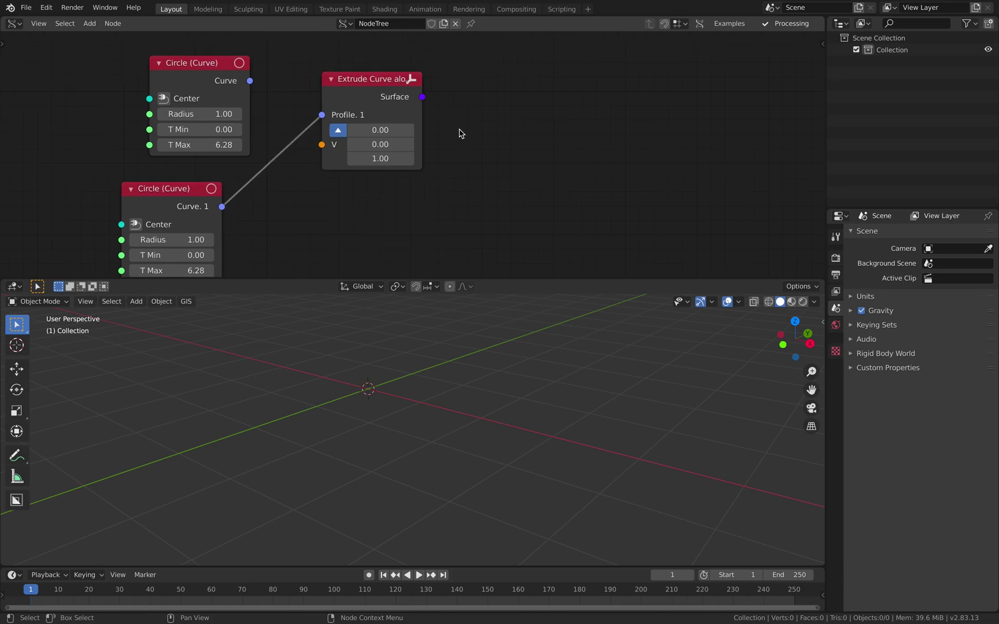
pyautogui.scroll(2, 484, 110)
pyautogui.hscroll(2, 484, 110)
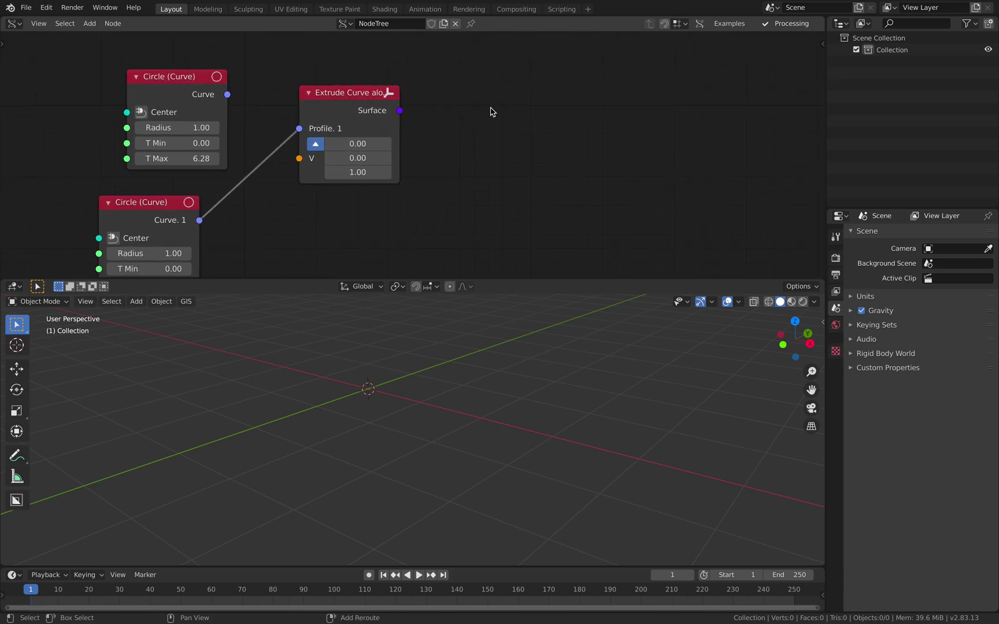
pyautogui.hotkey('shift', 'a')
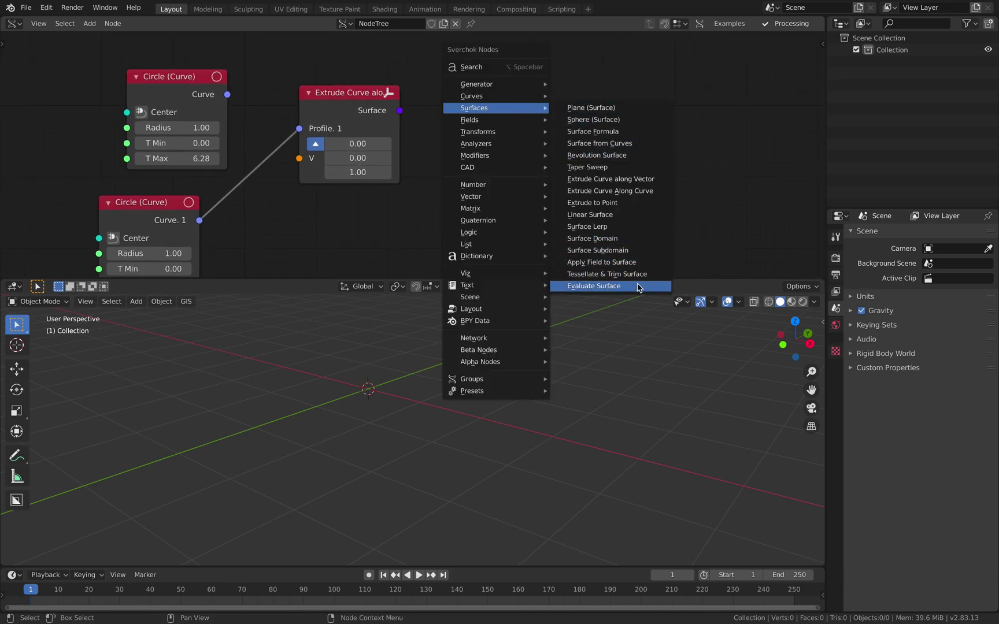
pyautogui.click(607, 287)
pyautogui.click(514, 115)
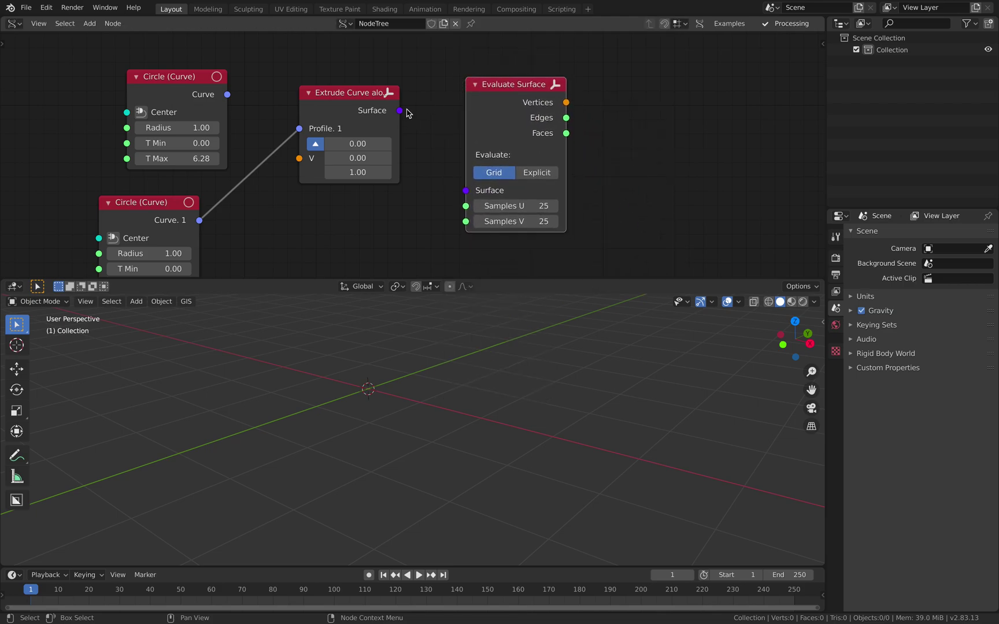
# Link the Extrude Curve node's Surface output to Evaluate Surface's Surface input and move Evaluate Surface slightly lower.
pyautogui.moveTo(400, 111); pyautogui.dragTo(466, 190)
pyautogui.scroll(-2, 523, 172)
pyautogui.moveTo(560, 161); pyautogui.dragTo(540, 152, button='middle')
pyautogui.moveTo(498, 101); pyautogui.dragTo(498, 131)
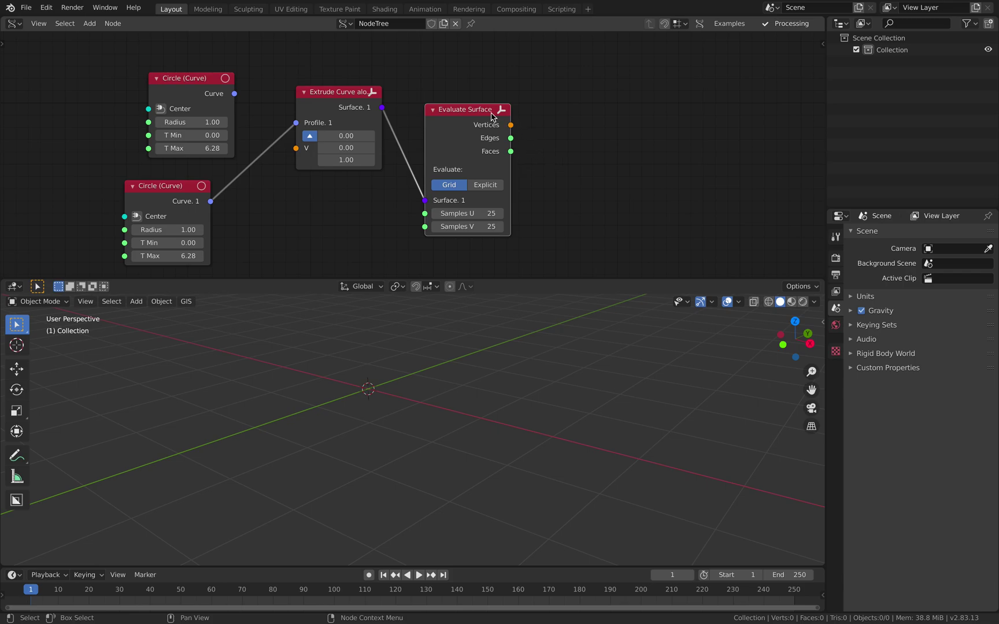
pyautogui.hotkey('shift', 'a')
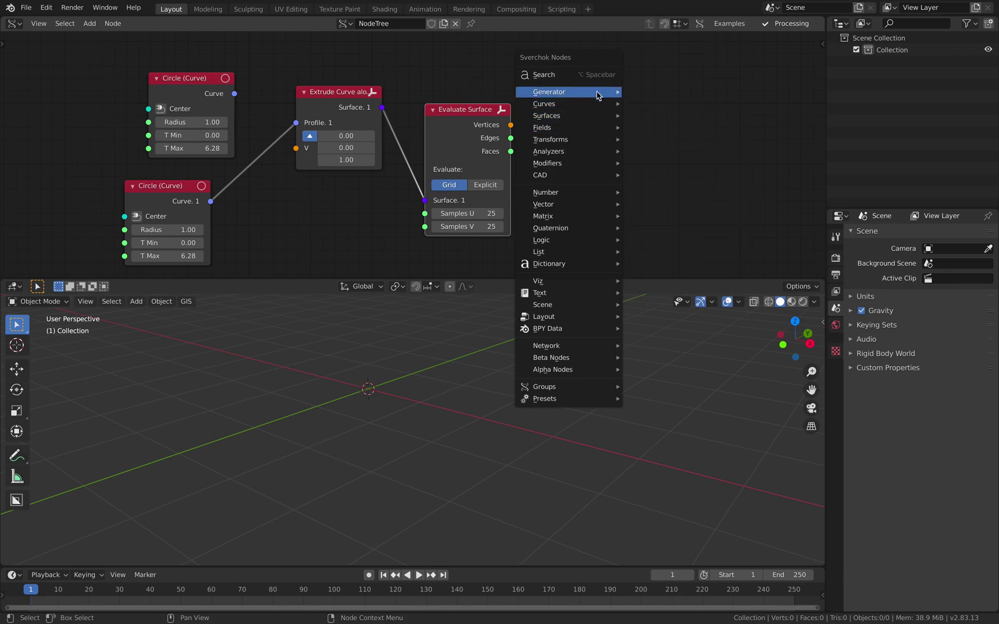
pyautogui.click(594, 75)
pyautogui.write('output')
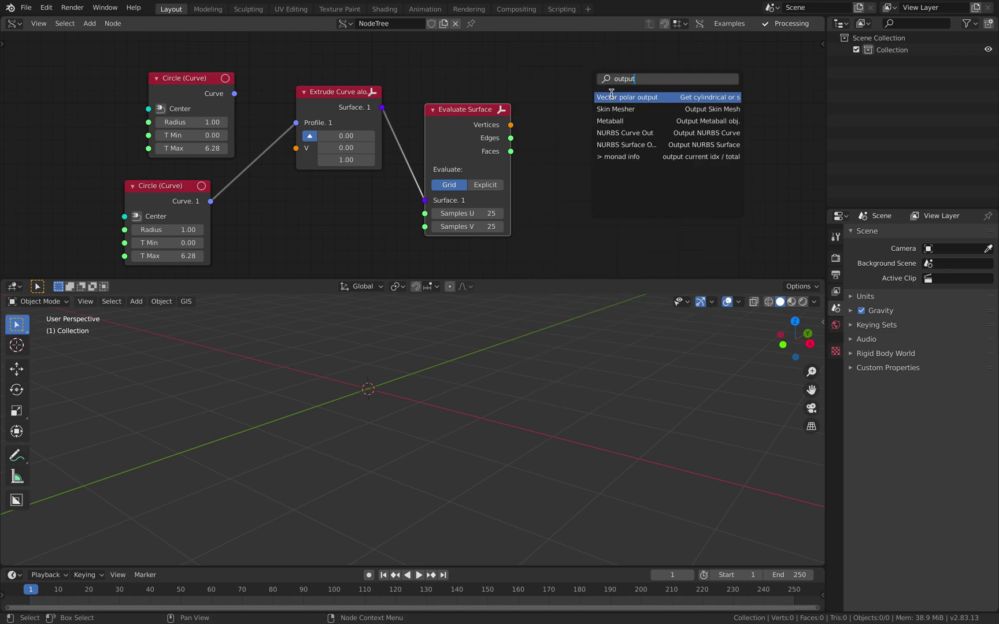
pyautogui.click(546, 96)
# Add a Viewer Draw Mk3 node and auto-connect Evaluate Surface's Vertices, Edges and Faces to its verts, edges and faces.
pyautogui.hotkey('alt', 'space')
pyautogui.write('viewe')
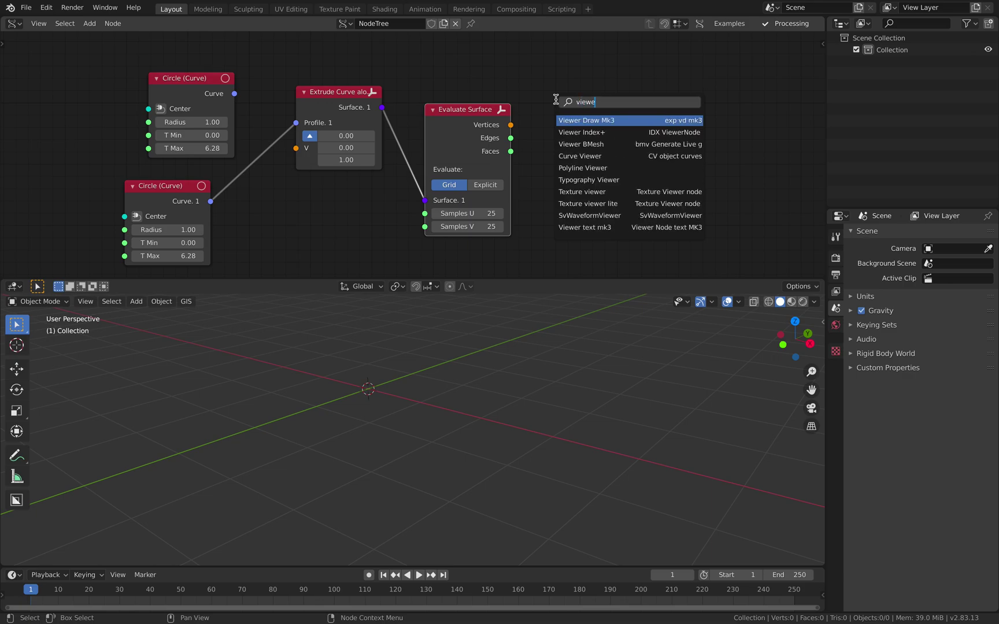
pyautogui.press('Return')
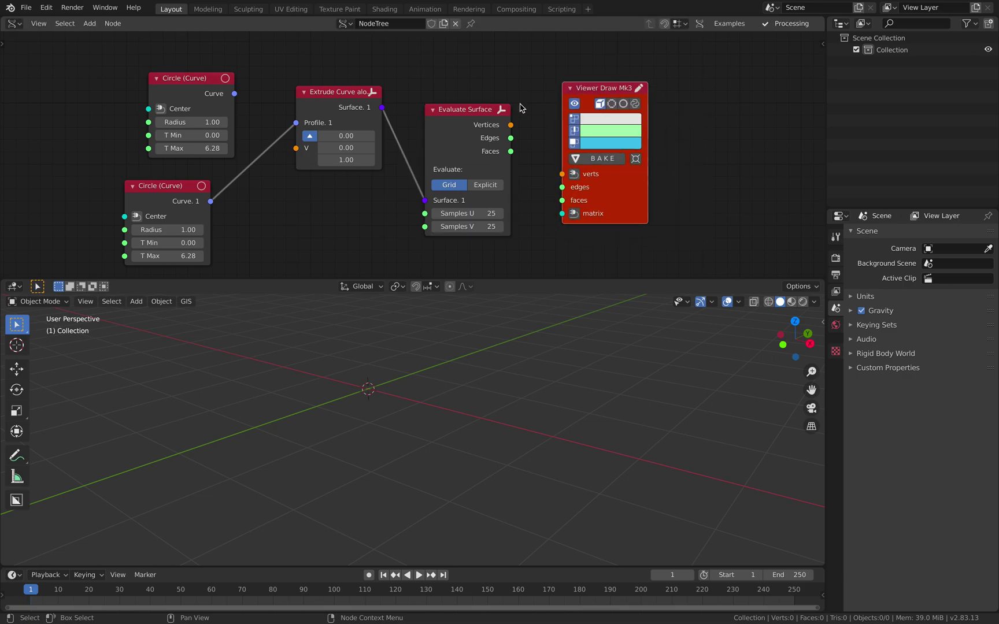
pyautogui.click(596, 87)
pyautogui.press('f')
pyautogui.click(580, 75)
pyautogui.moveTo(581, 76); pyautogui.dragTo(503, 71, button='middle')
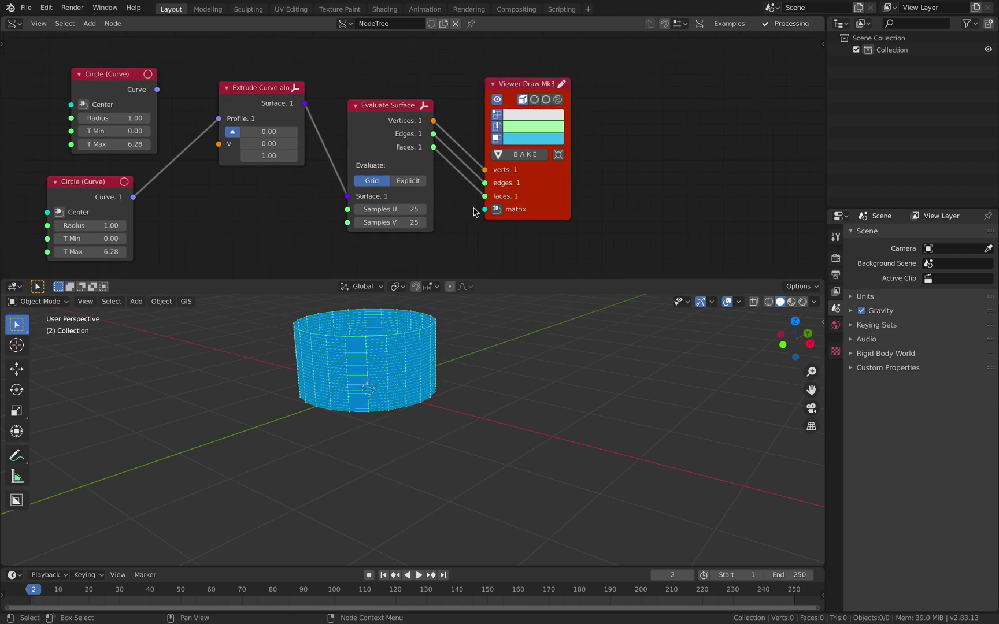
# Move the Viewer Draw node well below the Evaluate Surface node and raise Evaluate Surface to free up space.
pyautogui.moveTo(356, 370); pyautogui.dragTo(366, 440, button='middle')
pyautogui.scroll(3, 393, 404)
pyautogui.moveTo(596, 147); pyautogui.dragTo(612, 149, button='middle')
pyautogui.moveTo(577, 175); pyautogui.dragTo(590, 167)
pyautogui.moveTo(656, 122); pyautogui.dragTo(581, 134, button='middle')
pyautogui.click(581, 133)
pyautogui.moveTo(486, 93); pyautogui.dragTo(512, 229)
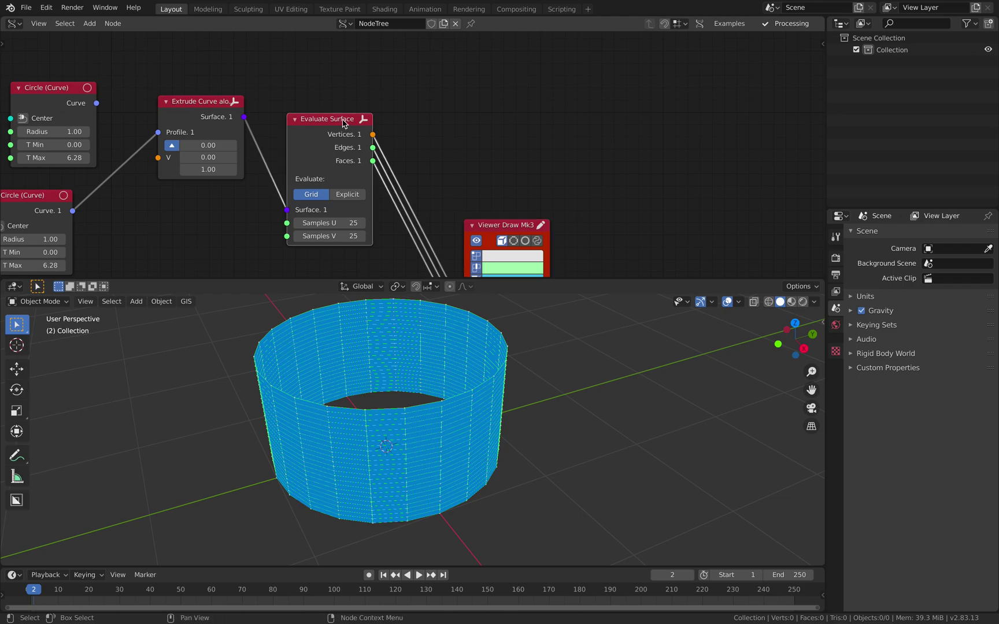
pyautogui.moveTo(343, 124); pyautogui.dragTo(357, 104)
# Attach a Temporal Stethoscope to Evaluate Surface's Vertices output, place it alongside, and advance the timeline to frame 3 to refresh it.
pyautogui.keyDown('ctrl'); pyautogui.rightClick(356, 101); pyautogui.keyUp('ctrl')
pyautogui.keyDown('ctrl'); pyautogui.rightClick(357, 100); pyautogui.keyUp('ctrl')
pyautogui.keyDown('ctrl'); pyautogui.rightClick(357, 101); pyautogui.keyUp('ctrl')
pyautogui.keyDown('ctrl'); pyautogui.rightClick(357, 101); pyautogui.keyUp('ctrl')
pyautogui.moveTo(447, 223); pyautogui.dragTo(564, 66)
pyautogui.press('Right')
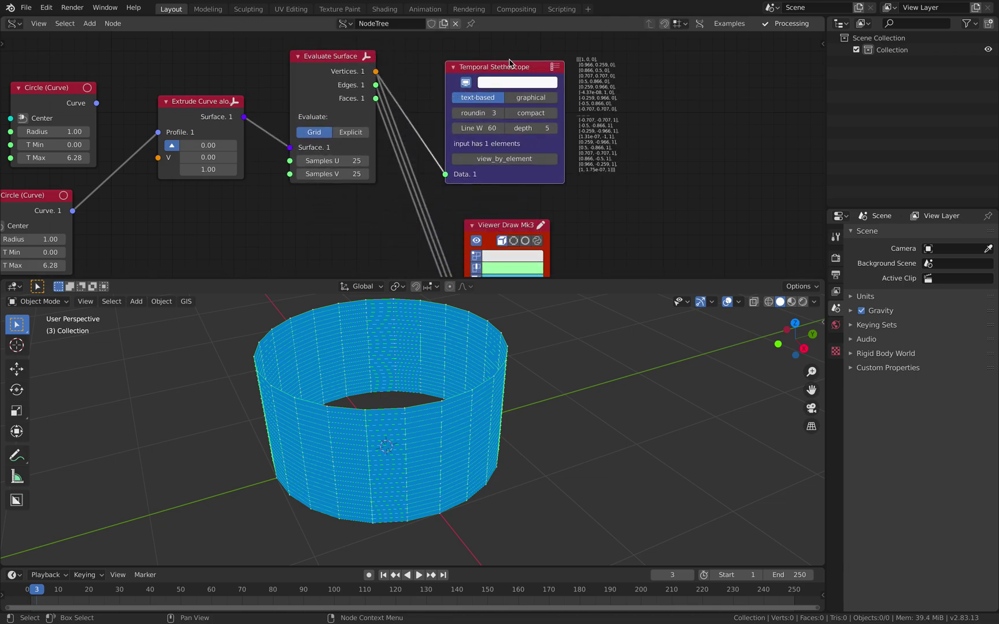
# Feed Evaluate Surface's Edges output into the Temporal Stethoscope instead and move the stethoscope farther from it.
pyautogui.scroll(2, 510, 63)
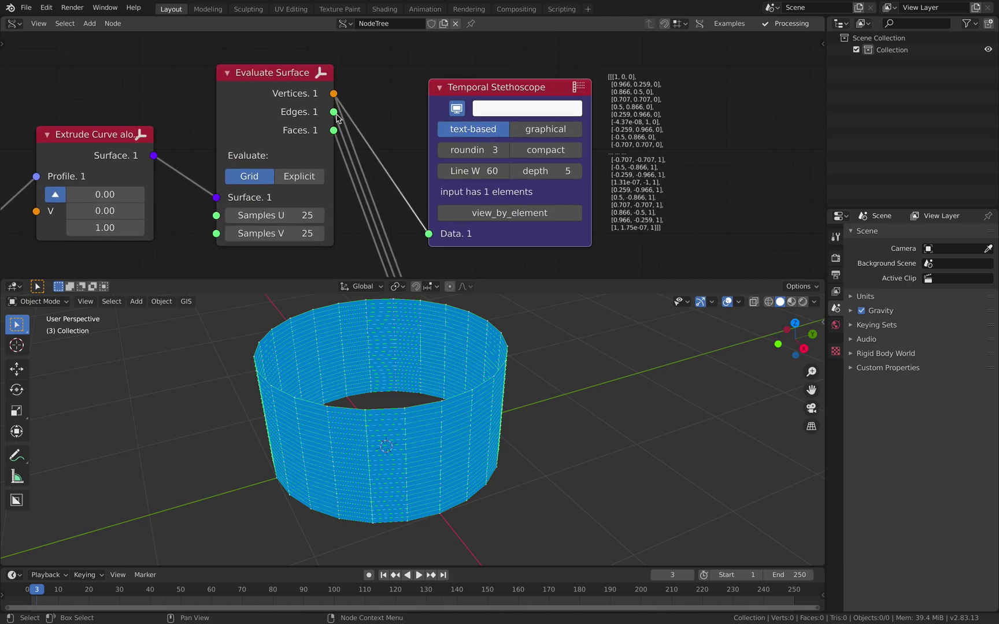
pyautogui.scroll(-2, 379, 150)
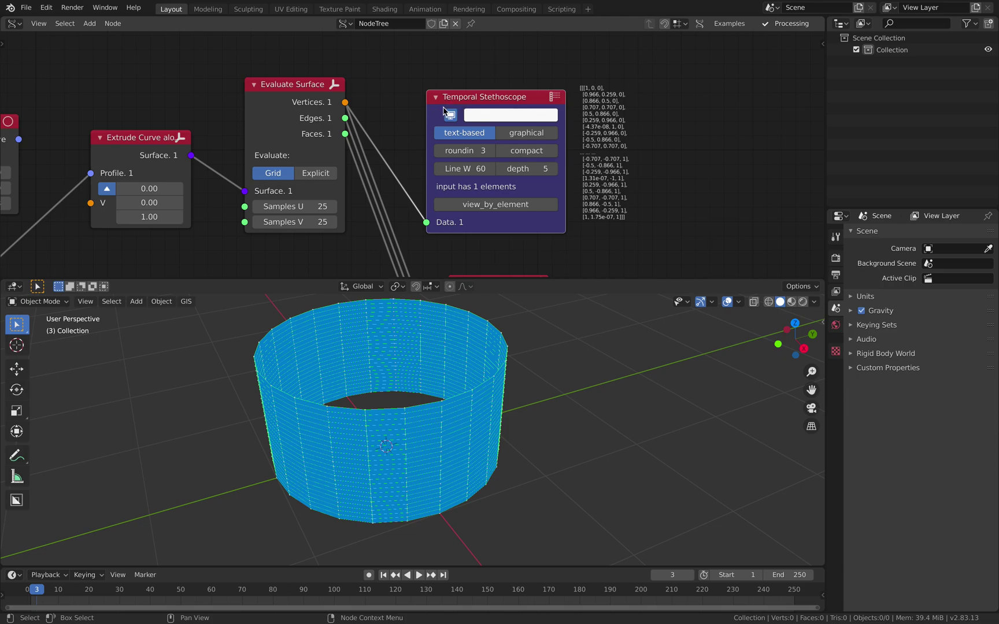
pyautogui.scroll(-1, 408, 138)
pyautogui.moveTo(408, 139); pyautogui.dragTo(409, 135, button='middle')
pyautogui.moveTo(316, 102); pyautogui.dragTo(305, 106)
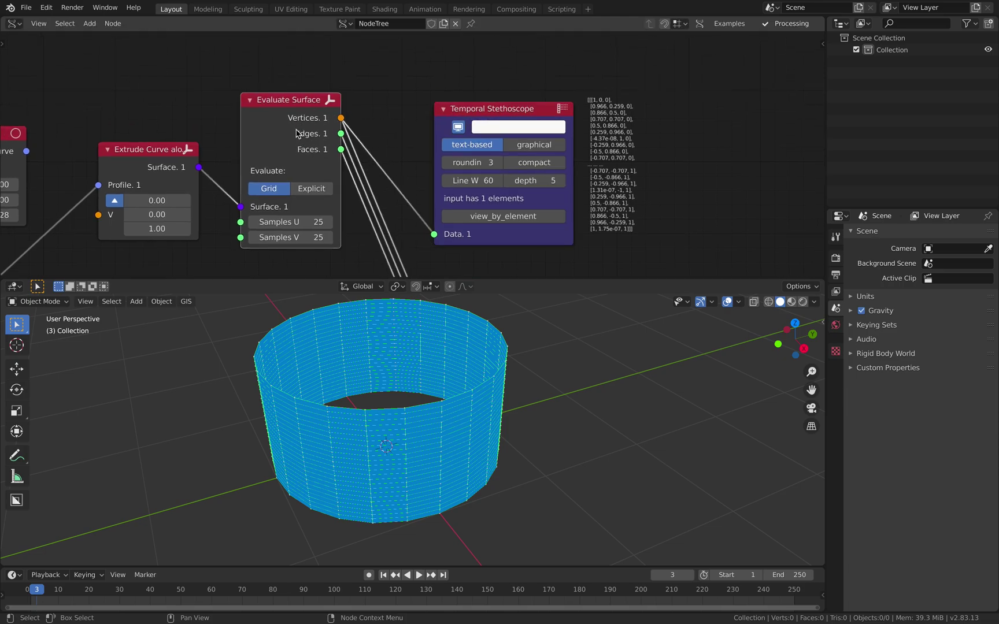
pyautogui.moveTo(345, 137); pyautogui.dragTo(434, 234)
pyautogui.moveTo(515, 109); pyautogui.dragTo(652, 90)
pyautogui.moveTo(462, 82); pyautogui.dragTo(450, 116, button='middle')
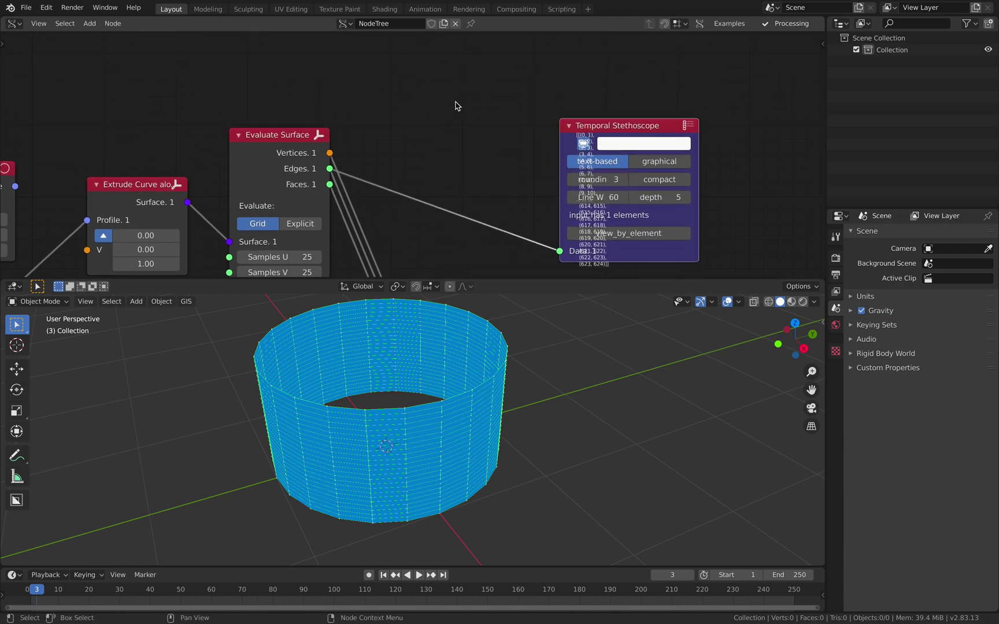
# Add a Box node between Evaluate Surface and the Temporal Stethoscope.
pyautogui.hotkey('alt', 'space')
pyautogui.write('box')
pyautogui.press('Return')
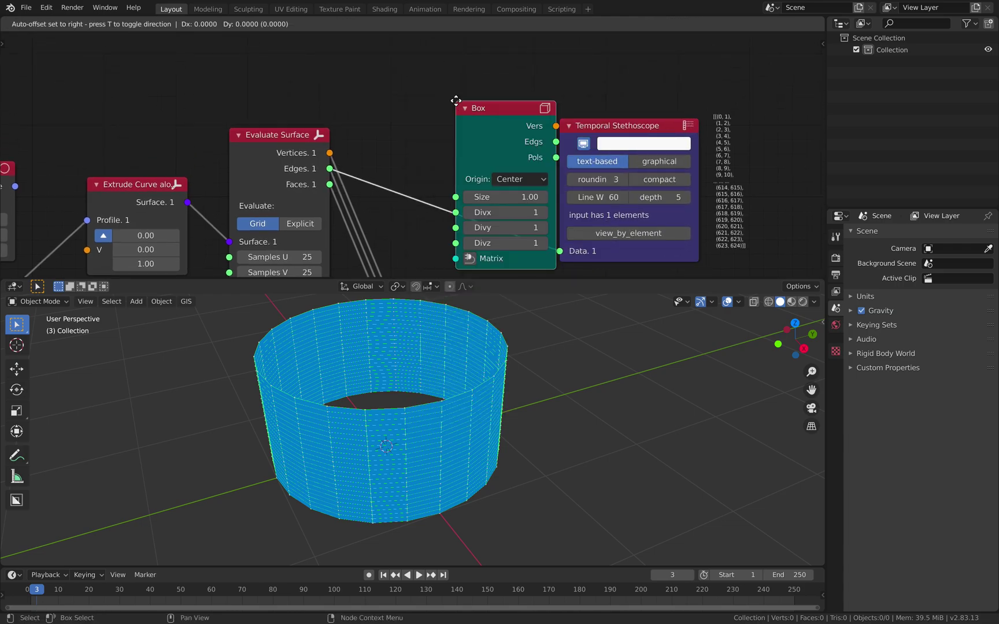
pyautogui.click(431, 183)
# Link the Box node's Vers output to the Temporal Stethoscope's Data input and inspect the listed vertex coordinates.
pyautogui.moveTo(406, 180); pyautogui.dragTo(463, 164)
pyautogui.moveTo(583, 128); pyautogui.dragTo(576, 114)
pyautogui.moveTo(628, 130); pyautogui.dragTo(560, 113, button='middle')
pyautogui.scroll(4, 560, 112)
pyautogui.moveTo(739, 74); pyautogui.dragTo(669, 88, button='middle')
pyautogui.scroll(1, 669, 87)
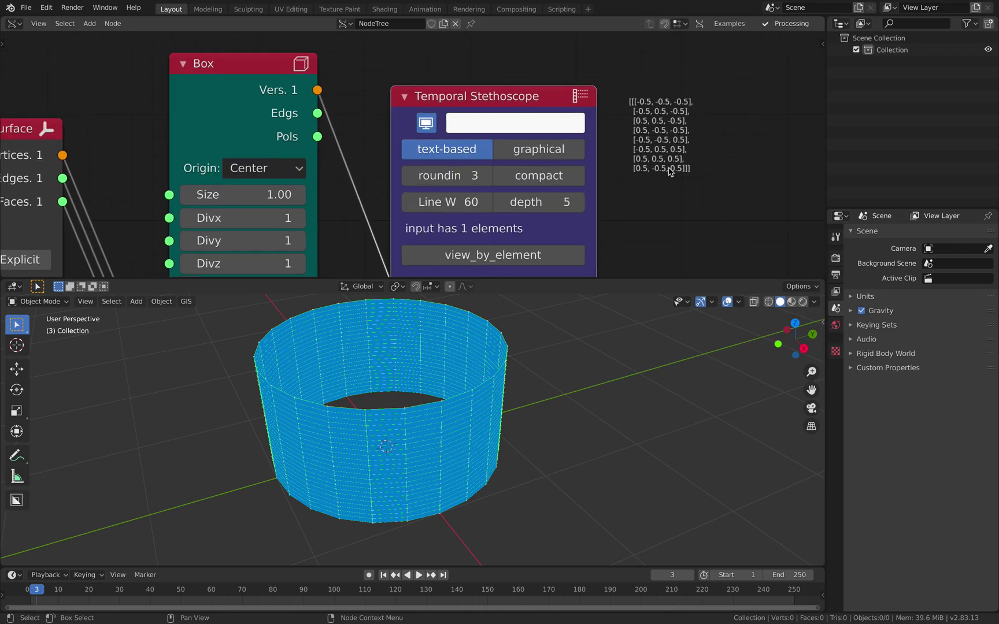
# Set the Box node's Size to 2 to compare the listed coordinates, and set it back to 1.
pyautogui.moveTo(242, 195)
pyautogui.mouseDown()
pyautogui.moveTo(277, 194)
pyautogui.moveTo(225, 194)
pyautogui.moveTo(236, 194)
pyautogui.mouseUp()
pyautogui.click(280, 196)
pyautogui.write('2')
pyautogui.click(321, 205)
pyautogui.click(290, 197)
pyautogui.write('1')
pyautogui.click(323, 202)
# Feed the Box node's Edgs output and then its Pols output into the Temporal Stethoscope, inspecting each index list.
pyautogui.scroll(-2, 360, 162)
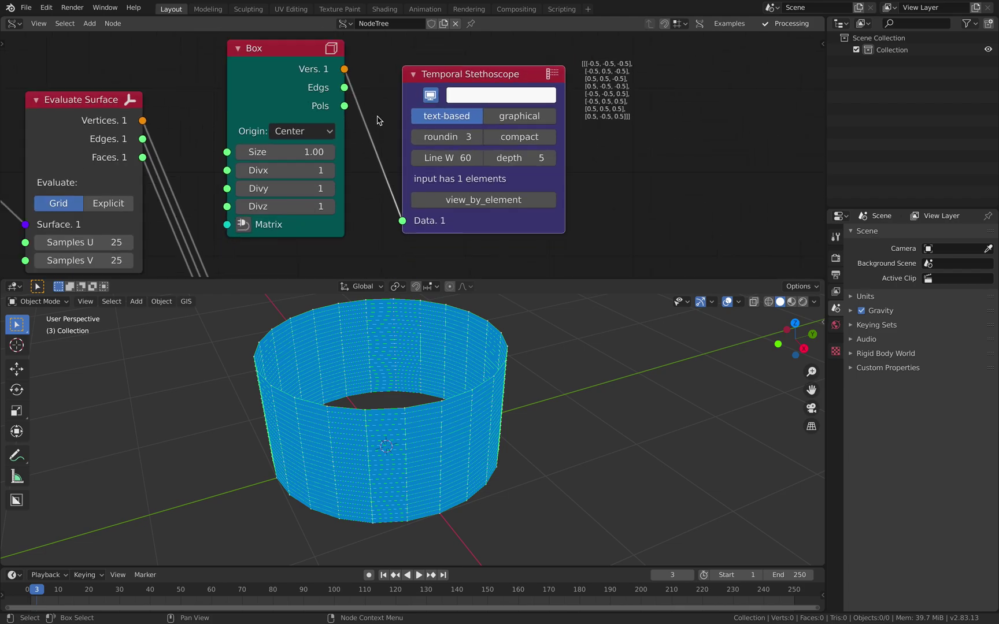
pyautogui.moveTo(339, 101); pyautogui.dragTo(397, 236)
pyautogui.scroll(2, 588, 75)
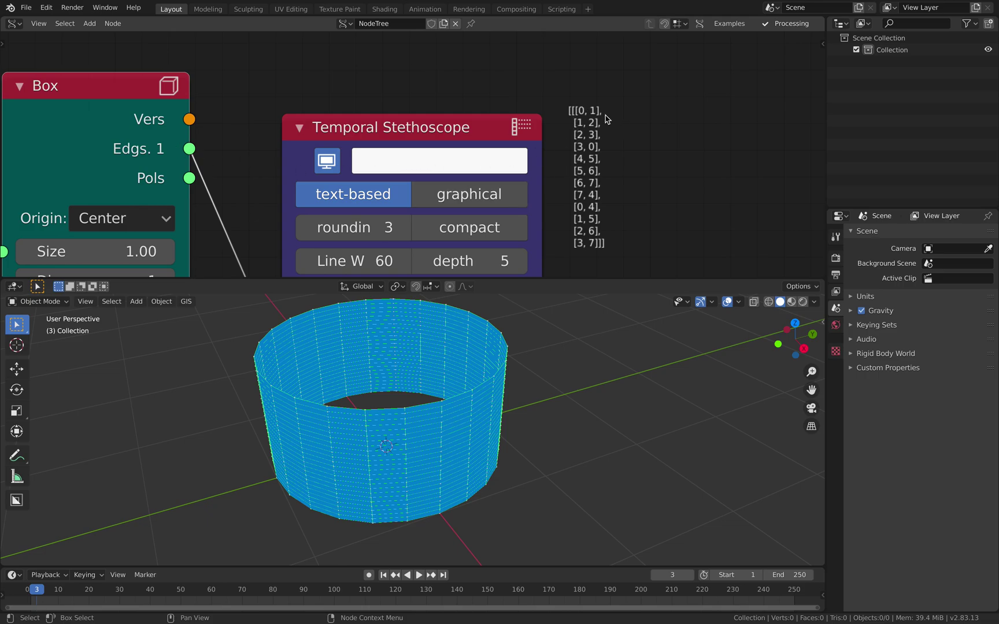
pyautogui.scroll(-2, 211, 148)
pyautogui.moveTo(235, 177); pyautogui.dragTo(288, 102, button='middle')
pyautogui.scroll(-2, 263, 157)
pyautogui.moveTo(293, 99); pyautogui.dragTo(361, 233)
pyautogui.scroll(2, 572, 83)
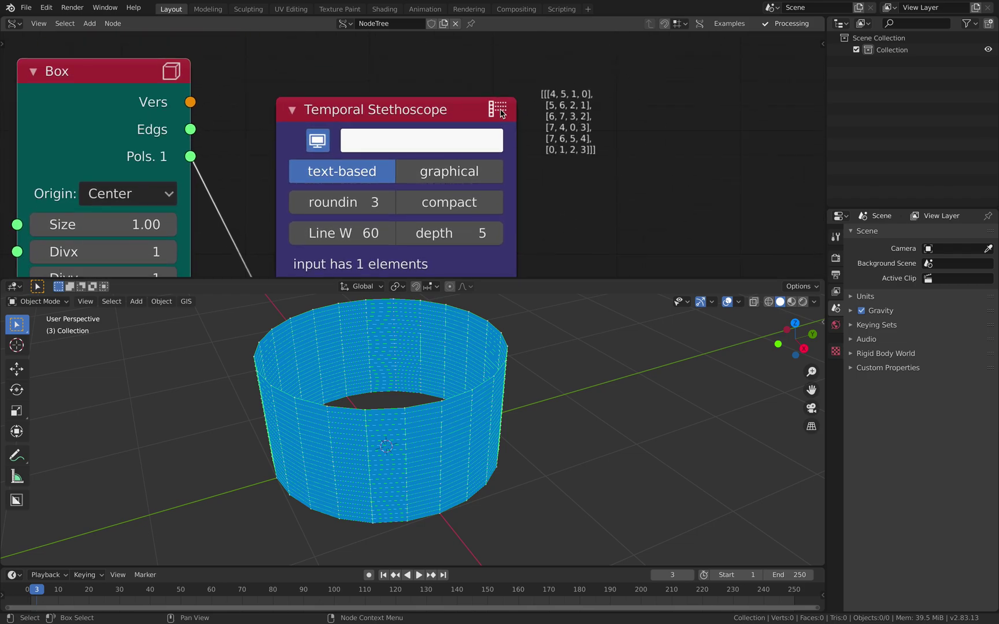
# Delete the Temporal Stethoscope node and the Box node.
pyautogui.scroll(-5, 491, 104)
pyautogui.moveTo(372, 151); pyautogui.dragTo(463, 121, button='middle')
pyautogui.click(471, 99)
pyautogui.moveTo(507, 102); pyautogui.dragTo(500, 93)
pyautogui.moveTo(597, 116); pyautogui.dragTo(558, 121, button='middle')
pyautogui.press('x')
pyautogui.click(256, 72)
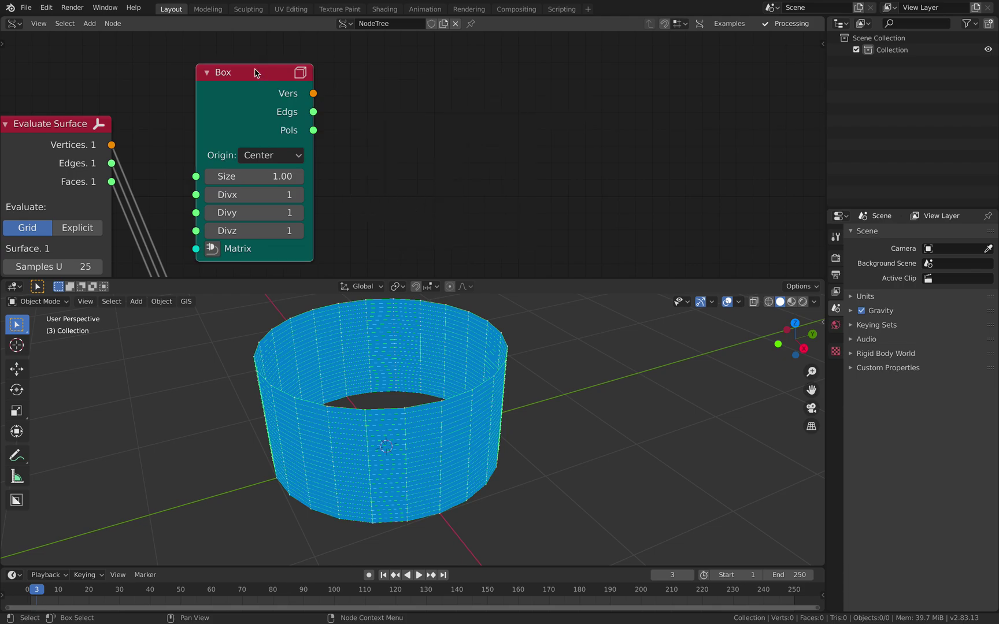
pyautogui.press('x')
# Bake the Viewer Draw surface into a mesh object and move that mesh along Y to about -2.77 m.
pyautogui.scroll(-5, 285, 183)
pyautogui.moveTo(285, 183); pyautogui.dragTo(391, 137, button='middle')
pyautogui.moveTo(421, 237); pyautogui.dragTo(412, 230)
pyautogui.moveTo(433, 206); pyautogui.dragTo(452, 168, button='middle')
pyautogui.moveTo(453, 201); pyautogui.dragTo(462, 136)
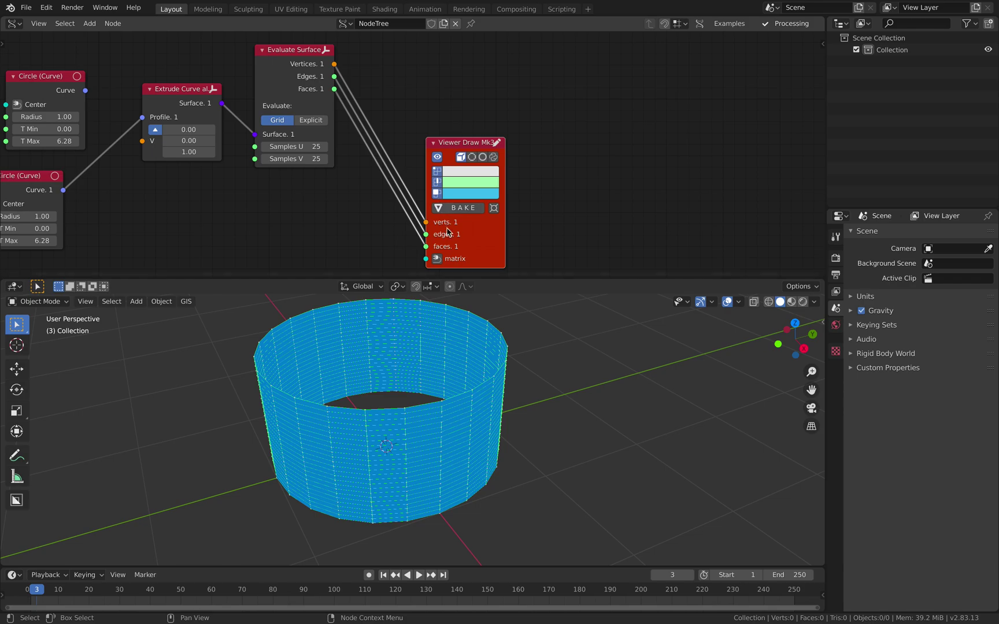
pyautogui.click(457, 208)
pyautogui.press('g')
pyautogui.press('y')
pyautogui.click(257, 412)
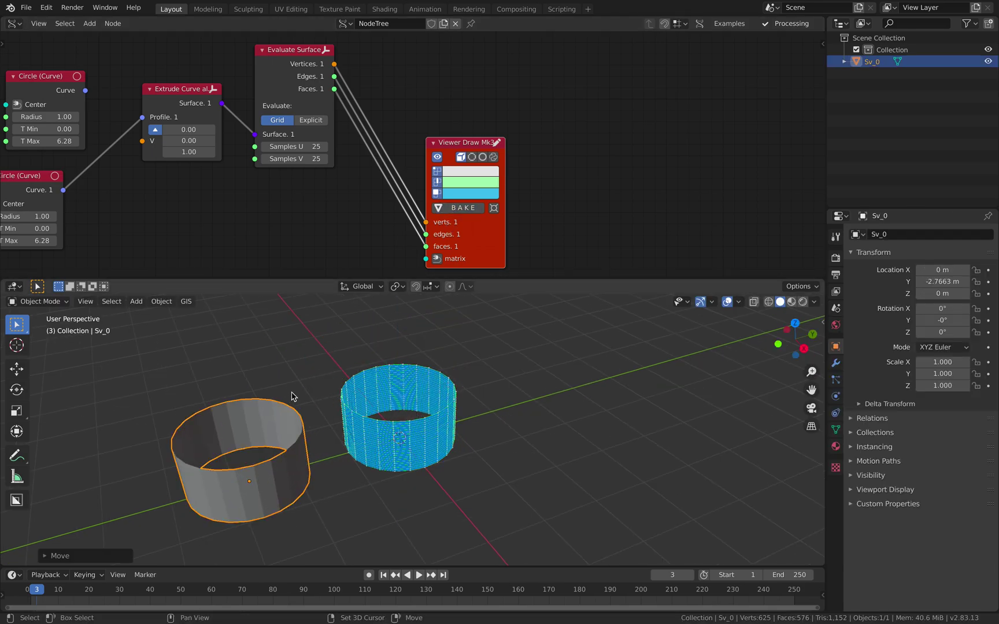
# Try an extrusion vector of 0.48, 0.72, 1.24 on the Extrude Curve node.
pyautogui.moveTo(299, 395); pyautogui.dragTo(347, 421, button='middle')
pyautogui.moveTo(181, 182); pyautogui.dragTo(327, 171, button='middle')
pyautogui.moveTo(169, 166); pyautogui.dragTo(176, 171)
pyautogui.moveTo(333, 128); pyautogui.dragTo(308, 161, button='middle')
pyautogui.moveTo(307, 174); pyautogui.dragTo(337, 152)
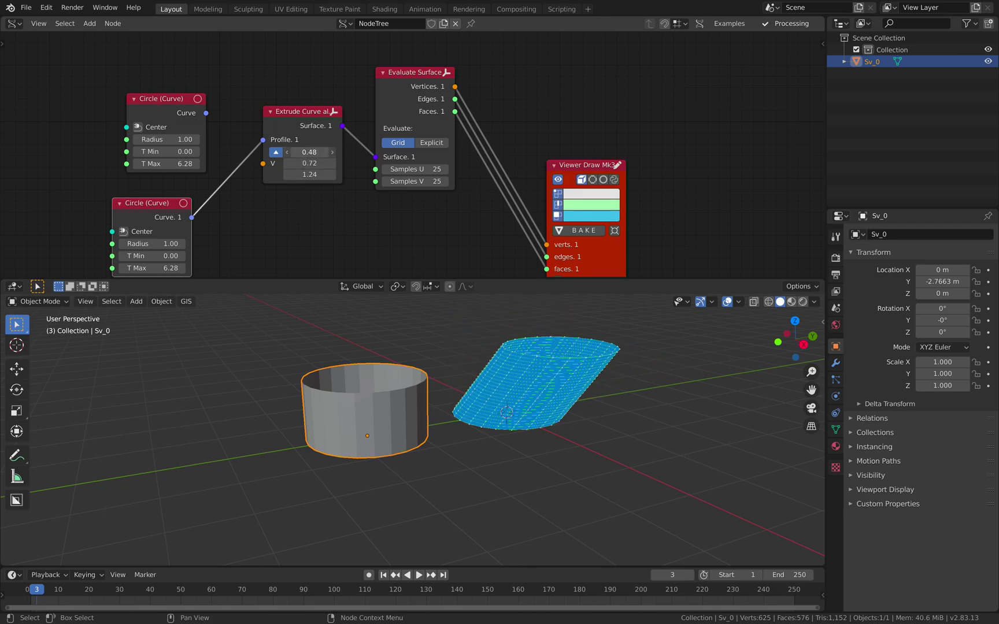
# Delete the Extrude Curve and Evaluate Surface nodes and move the Viewer Draw node upward.
pyautogui.click(330, 112)
pyautogui.press('Delete')
pyautogui.click(385, 111)
pyautogui.press('Delete')
pyautogui.moveTo(586, 168); pyautogui.dragTo(592, 115)
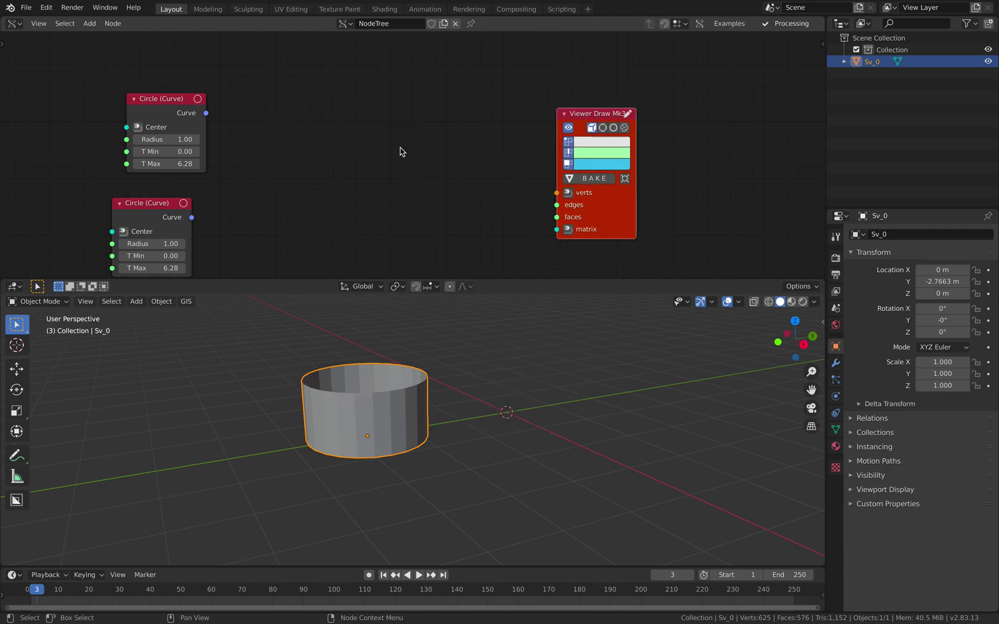
# Add a Noise Vector Field node and place one of the Circle (Curve) nodes directly below it.
pyautogui.hotkey('shift', 'a')
pyautogui.moveTo(392, 169)
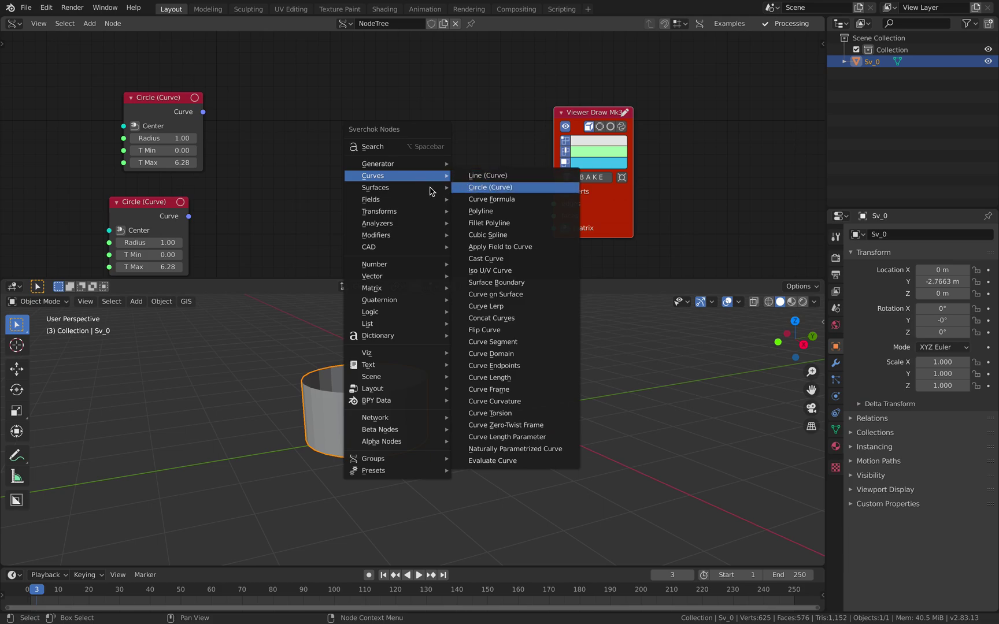
pyautogui.moveTo(403, 201)
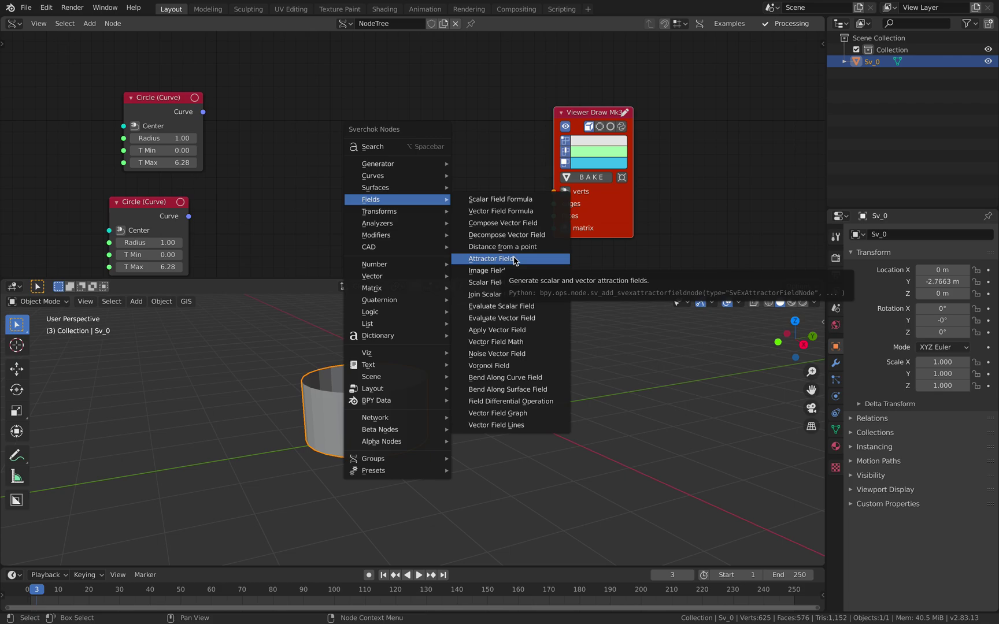
pyautogui.click(523, 354)
pyautogui.click(335, 75)
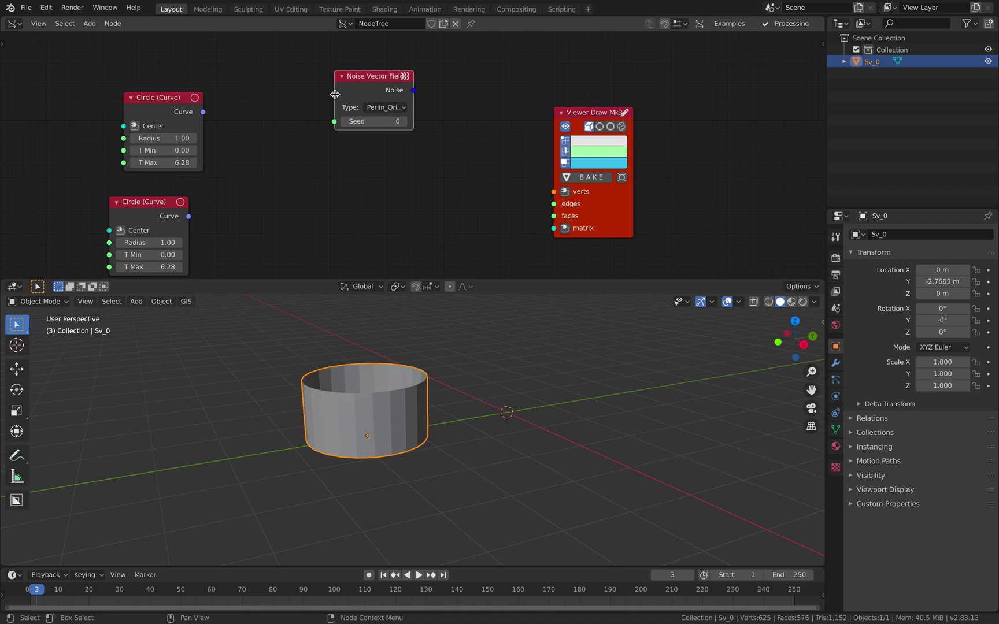
pyautogui.moveTo(335, 94); pyautogui.dragTo(310, 82)
pyautogui.moveTo(181, 106); pyautogui.dragTo(349, 149)
pyautogui.moveTo(370, 133); pyautogui.dragTo(328, 149, button='middle')
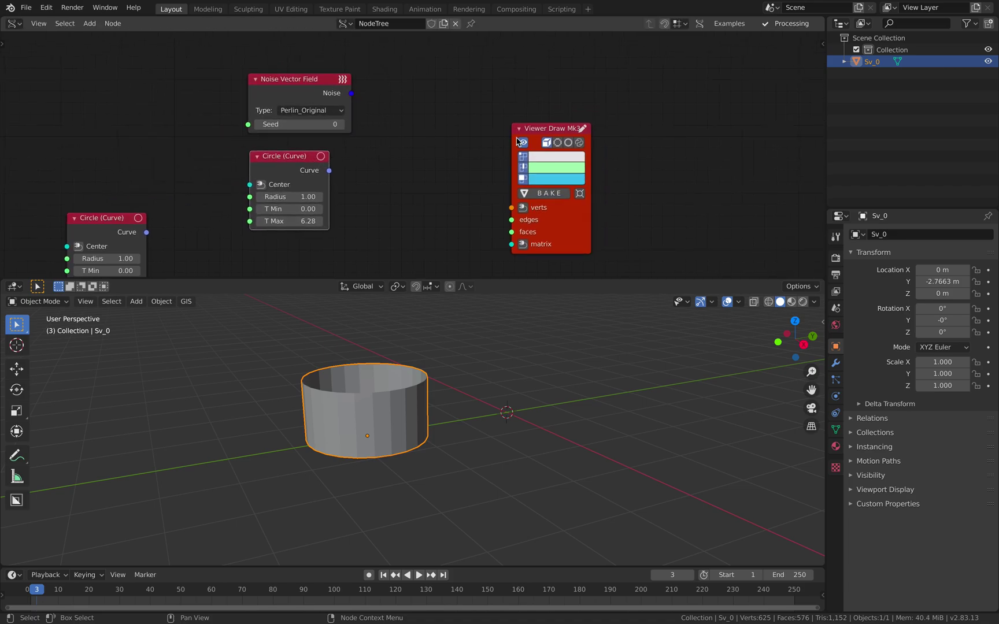
# Add a Vector Field Lines node between the upper Circle (Curve) node and Viewer Draw, spacing the nodes apart.
pyautogui.moveTo(535, 132); pyautogui.dragTo(576, 127)
pyautogui.click(461, 119)
pyautogui.hotkey('shift', 'a')
pyautogui.moveTo(448, 125)
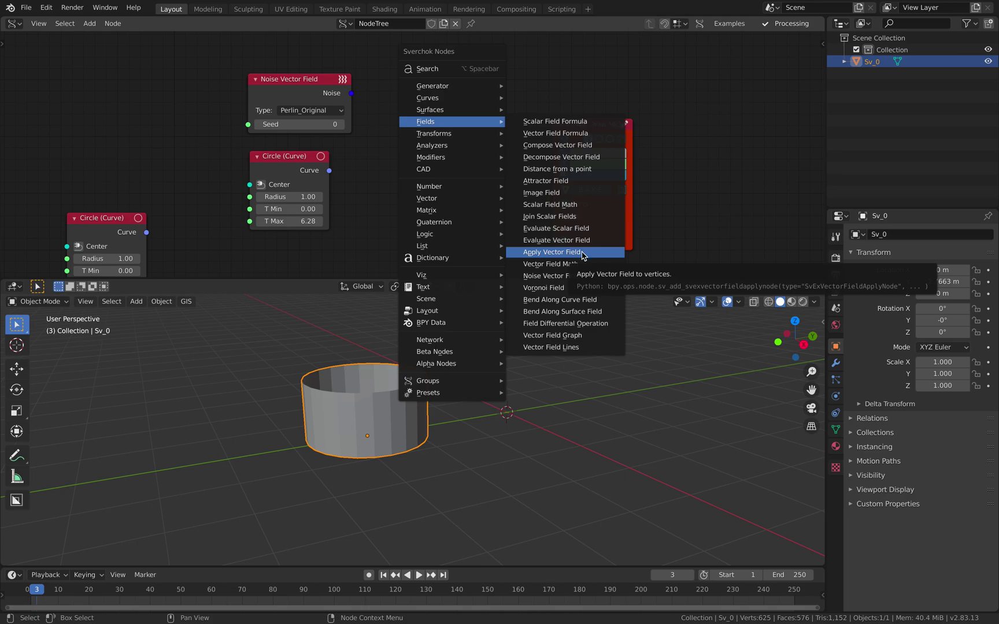
pyautogui.click(569, 347)
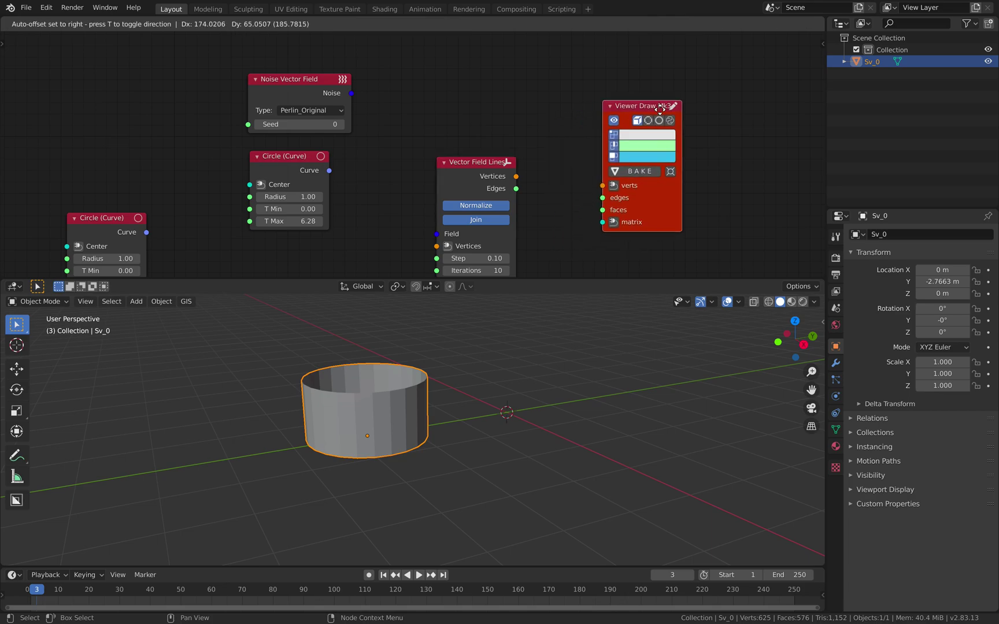
pyautogui.click(491, 236)
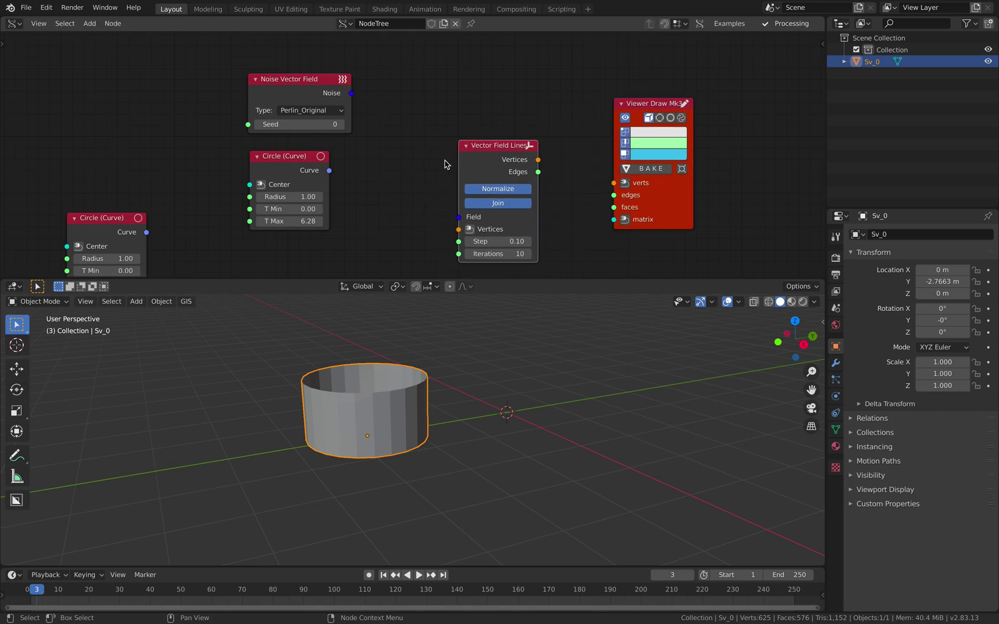
pyautogui.moveTo(295, 160); pyautogui.dragTo(296, 165)
pyautogui.moveTo(402, 196); pyautogui.dragTo(402, 188, button='middle')
pyautogui.moveTo(501, 213); pyautogui.dragTo(530, 173)
pyautogui.moveTo(439, 162); pyautogui.dragTo(408, 180, button='middle')
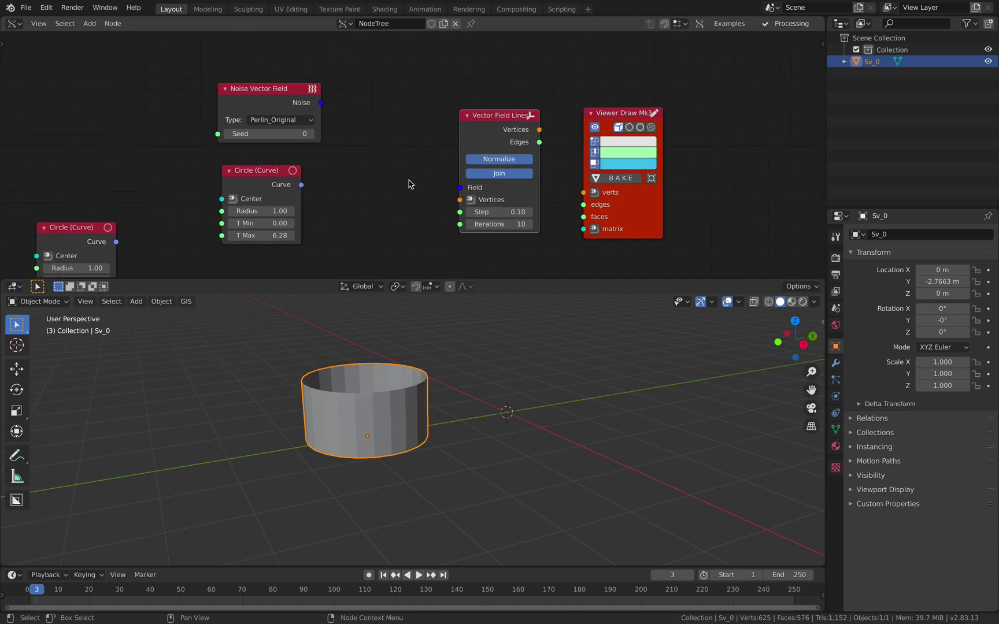
# Save the file to the Desktop as curve_surface_field_001.blend.
pyautogui.hotkey('ctrl', 's')
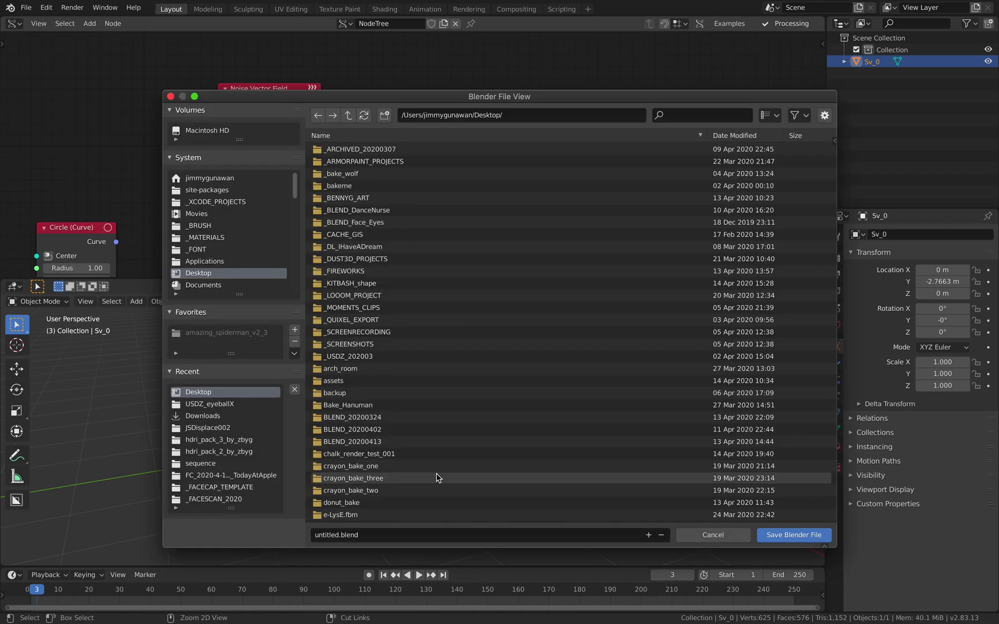
pyautogui.click(335, 534)
pyautogui.doubleClick(324, 538)
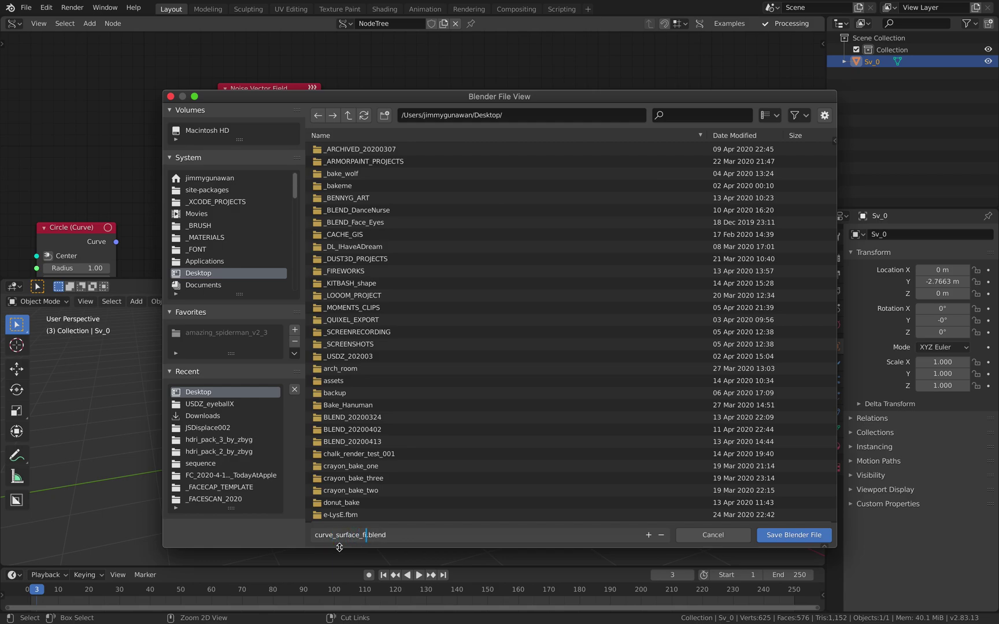
pyautogui.write('curve_surface_field_001')
pyautogui.press('Return')
pyautogui.click(775, 535)
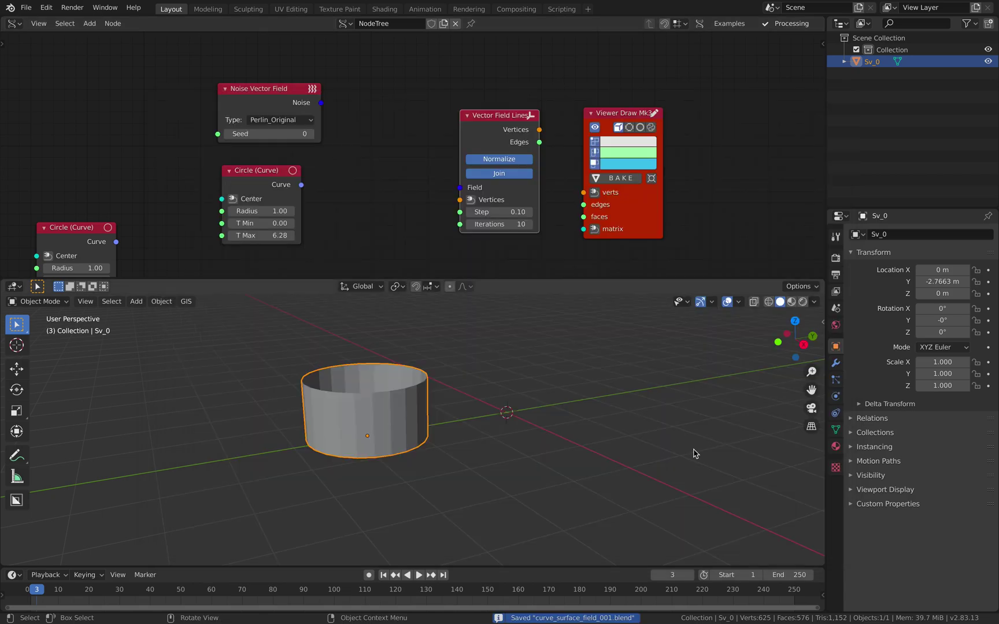
# Move the Vector Field Lines node farther from Viewer Draw and look through the available field and curve nodes.
pyautogui.moveTo(479, 136); pyautogui.dragTo(463, 135)
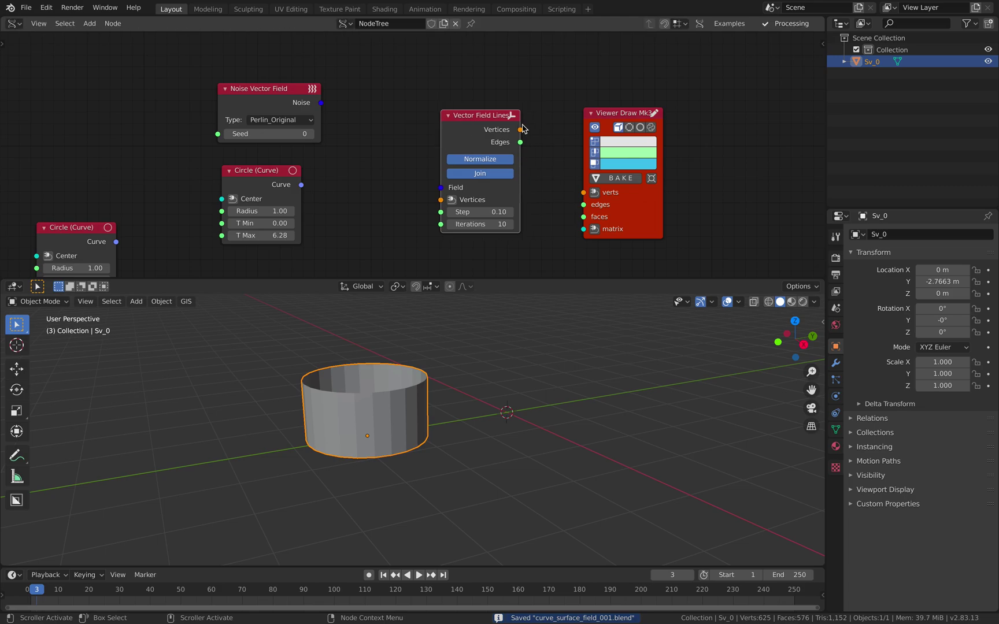
pyautogui.moveTo(513, 124); pyautogui.dragTo(453, 131, button='middle')
pyautogui.hotkey('shift', 'a')
pyautogui.moveTo(568, 99)
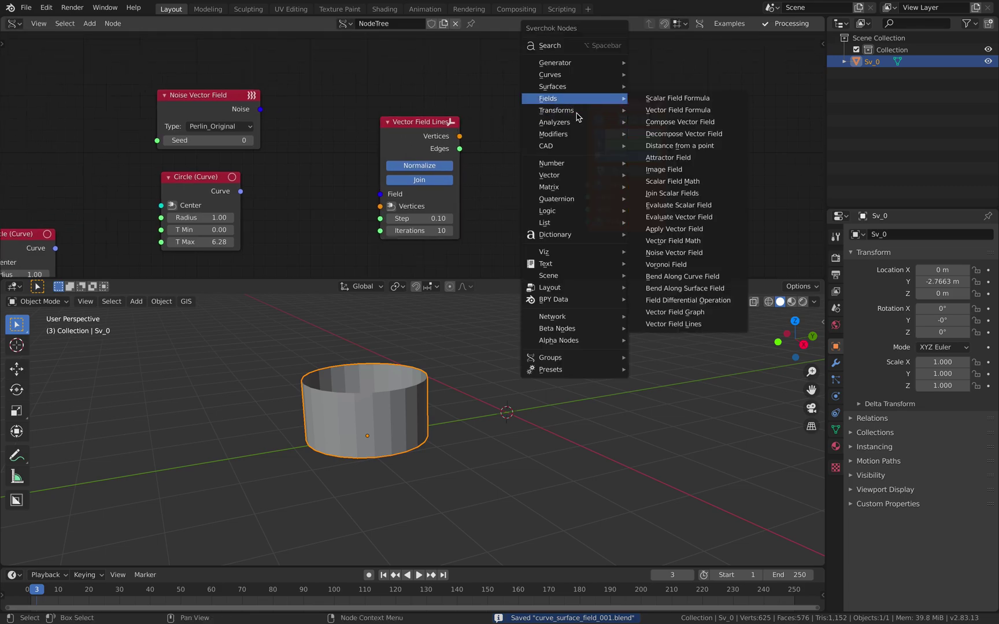
pyautogui.moveTo(583, 78)
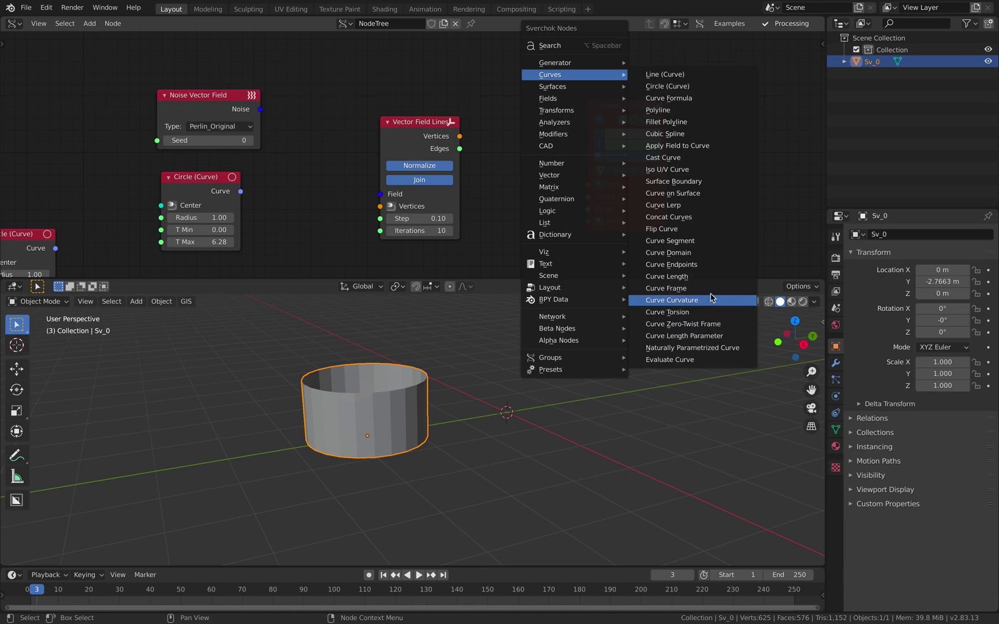
pyautogui.moveTo(491, 79); pyautogui.dragTo(450, 109, button='middle')
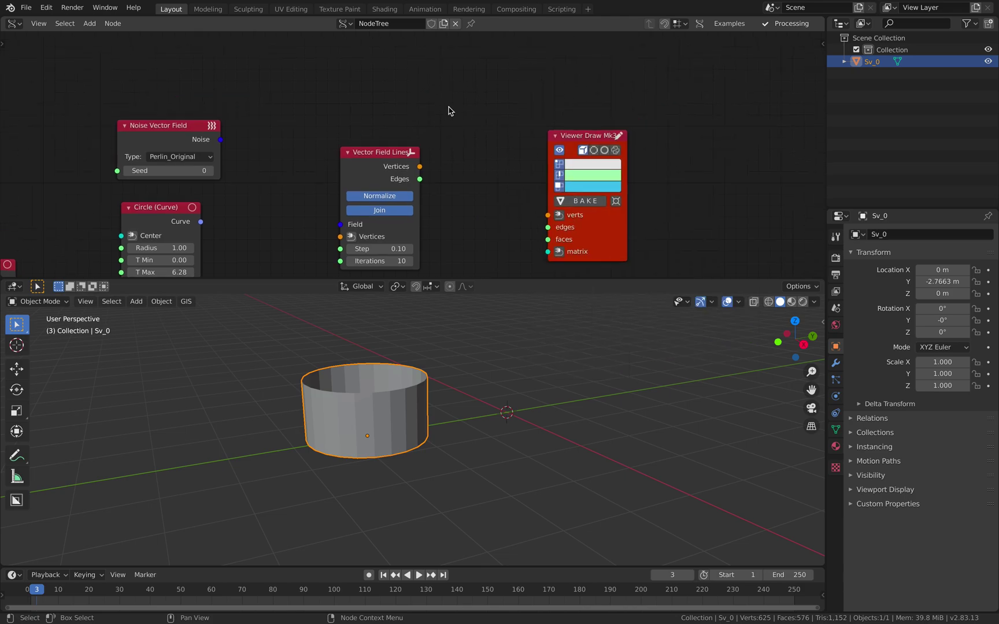
# Search the nodes for "field" and add an Apply Field to Curve node above Vector Field Lines.
pyautogui.hotkey('shift', 'a')
pyautogui.click(454, 58)
pyautogui.write('field')
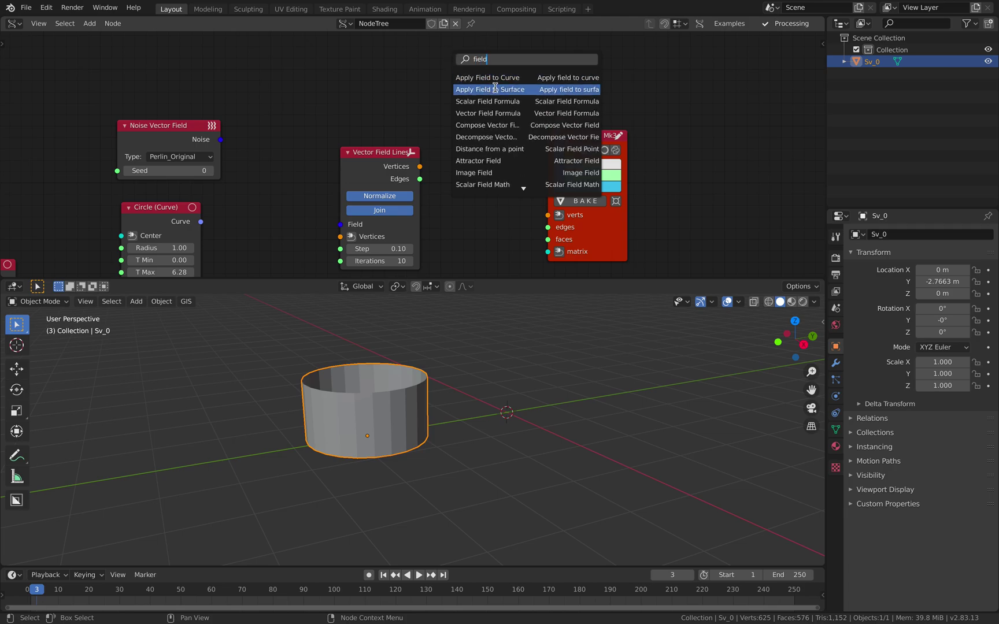
pyautogui.click(489, 80)
pyautogui.click(453, 76)
# Search the nodes for "apply" and add an Apply Field to Surface node between Vector Field Lines and Viewer Draw.
pyautogui.hotkey('alt', 'space')
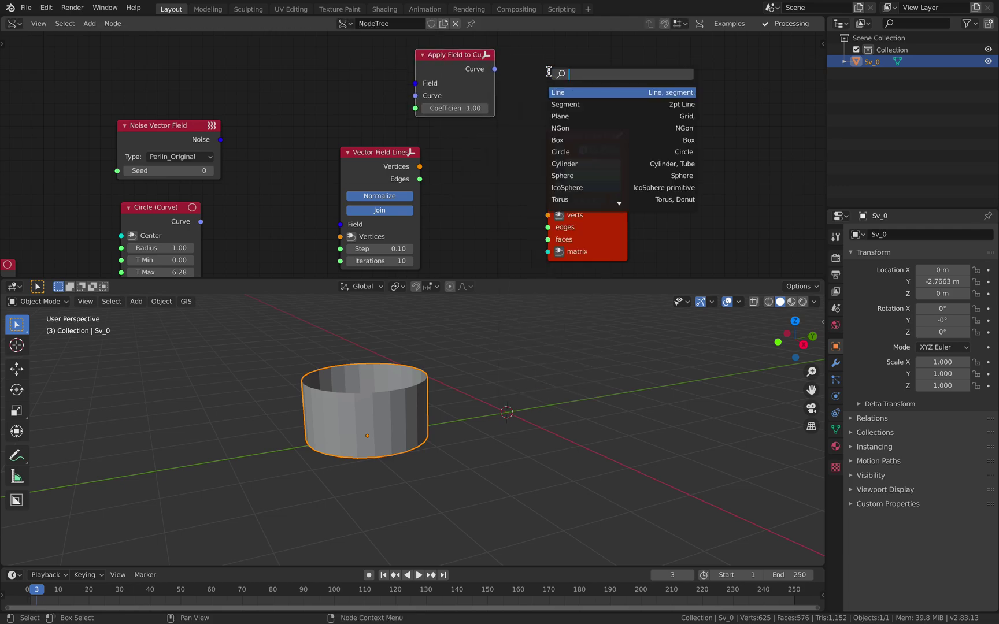
pyautogui.write('apply')
pyautogui.press('Down')
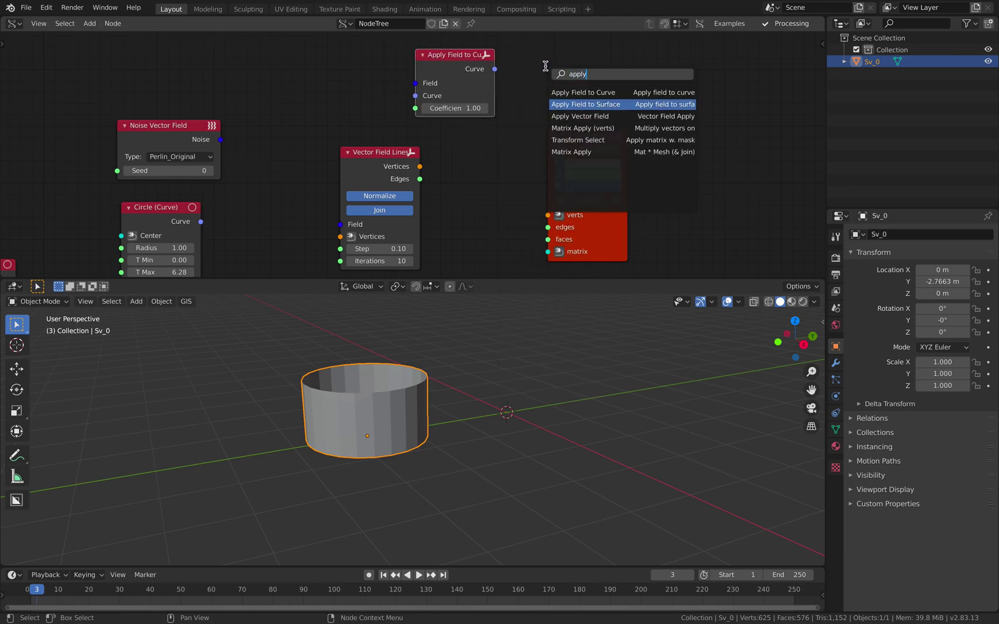
pyautogui.press('Return')
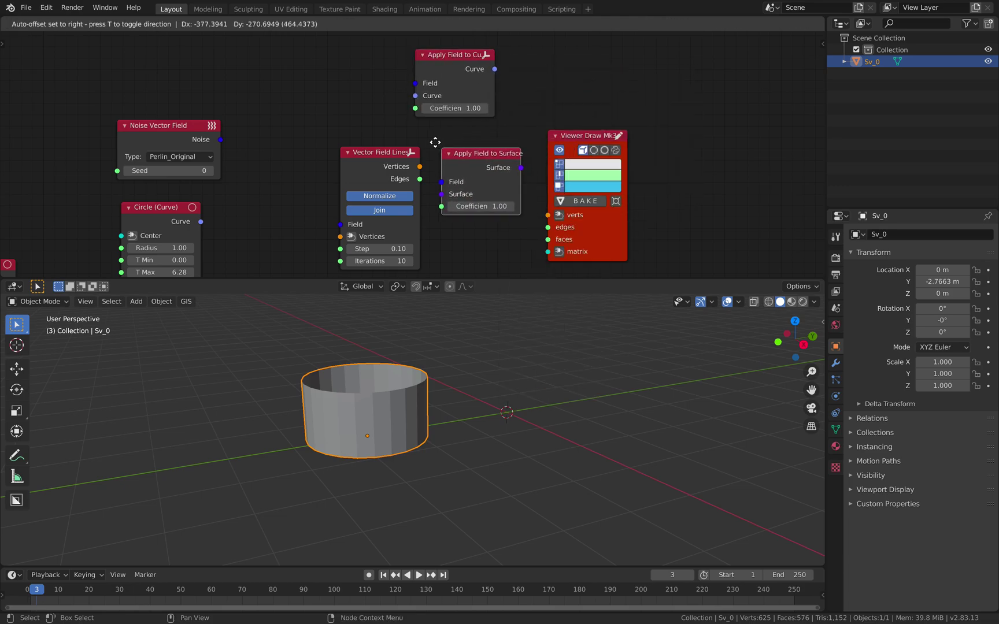
pyautogui.click(376, 151)
# Enlarge the node editor area downward and spread the Viewer Draw, Apply Field and Noise Vector Field nodes apart.
pyautogui.scroll(-2, 416, 149)
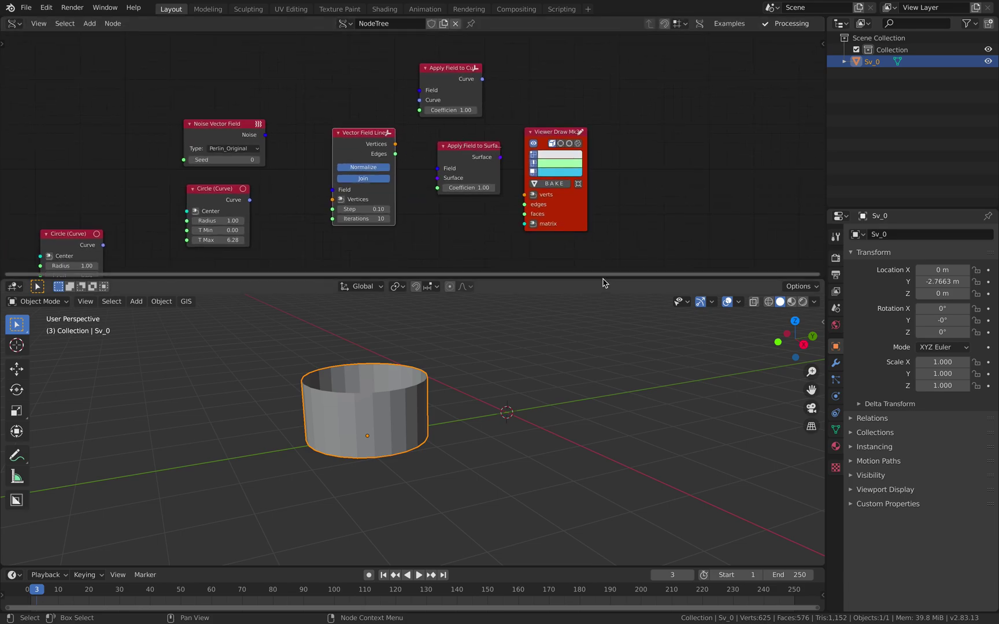
pyautogui.moveTo(603, 281); pyautogui.dragTo(604, 343)
pyautogui.moveTo(548, 255)
pyautogui.mouseDown(button='middle')
pyautogui.moveTo(571, 258)
pyautogui.moveTo(592, 237)
pyautogui.mouseUp(button='middle')
pyautogui.scroll(2, 572, 257)
pyautogui.moveTo(625, 235); pyautogui.dragTo(667, 228)
pyautogui.moveTo(520, 168); pyautogui.dragTo(524, 171)
pyautogui.moveTo(494, 70)
pyautogui.mouseDown()
pyautogui.moveTo(509, 66)
pyautogui.moveTo(496, 72)
pyautogui.mouseUp()
pyautogui.moveTo(253, 134); pyautogui.dragTo(243, 123)
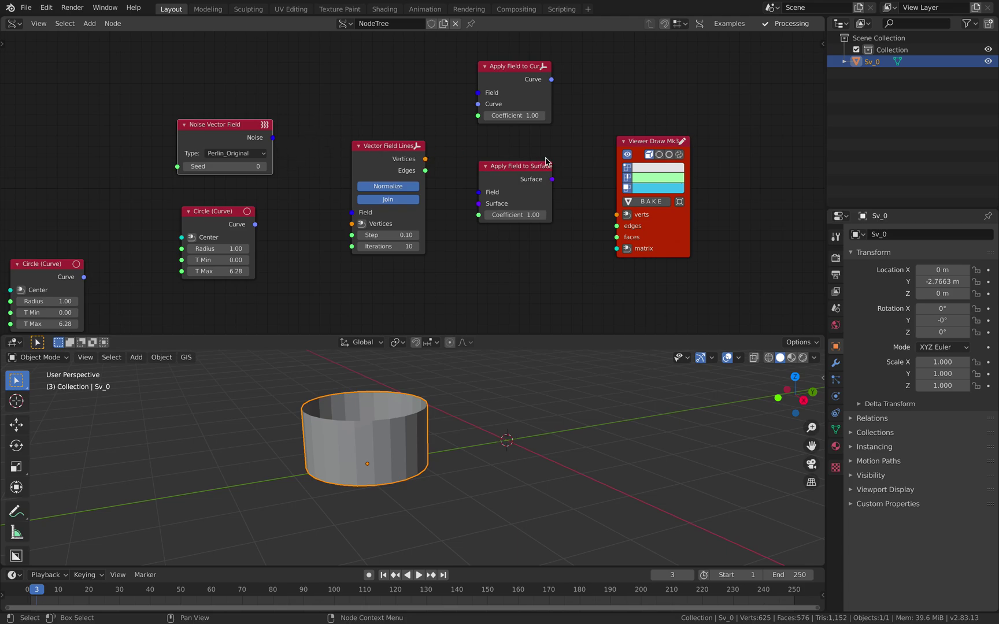
# Rearrange the nodes so the two Apply Field nodes are stacked before Viewer Draw and Vector Field Lines sits below.
pyautogui.moveTo(657, 139); pyautogui.dragTo(690, 130)
pyautogui.moveTo(508, 135); pyautogui.dragTo(518, 136, button='middle')
pyautogui.click(520, 85)
pyautogui.moveTo(520, 85)
pyautogui.mouseDown()
pyautogui.moveTo(540, 100)
pyautogui.moveTo(524, 94)
pyautogui.mouseUp()
pyautogui.moveTo(399, 146); pyautogui.dragTo(397, 164)
pyautogui.moveTo(509, 102); pyautogui.dragTo(506, 78)
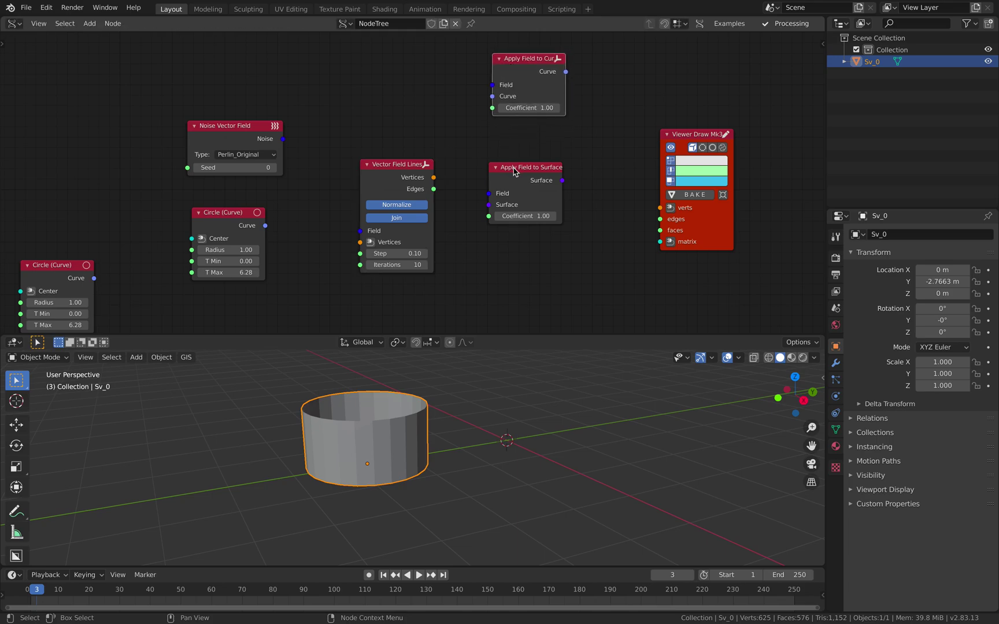
pyautogui.moveTo(514, 172); pyautogui.dragTo(518, 152)
pyautogui.moveTo(403, 161); pyautogui.dragTo(403, 220)
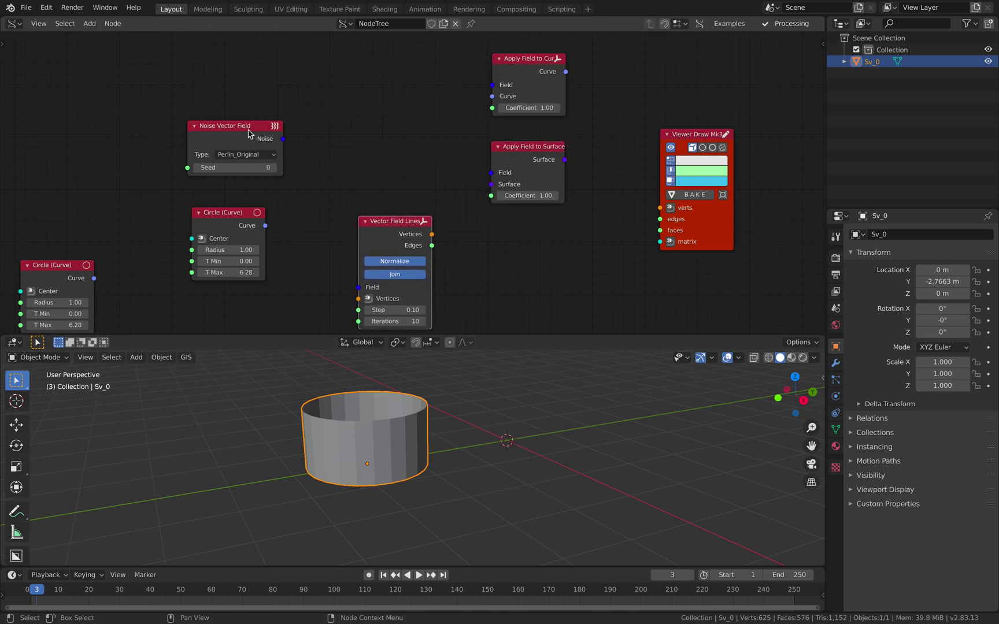
pyautogui.moveTo(263, 128); pyautogui.dragTo(267, 109)
pyautogui.press('Home')
pyautogui.moveTo(277, 190); pyautogui.dragTo(253, 167)
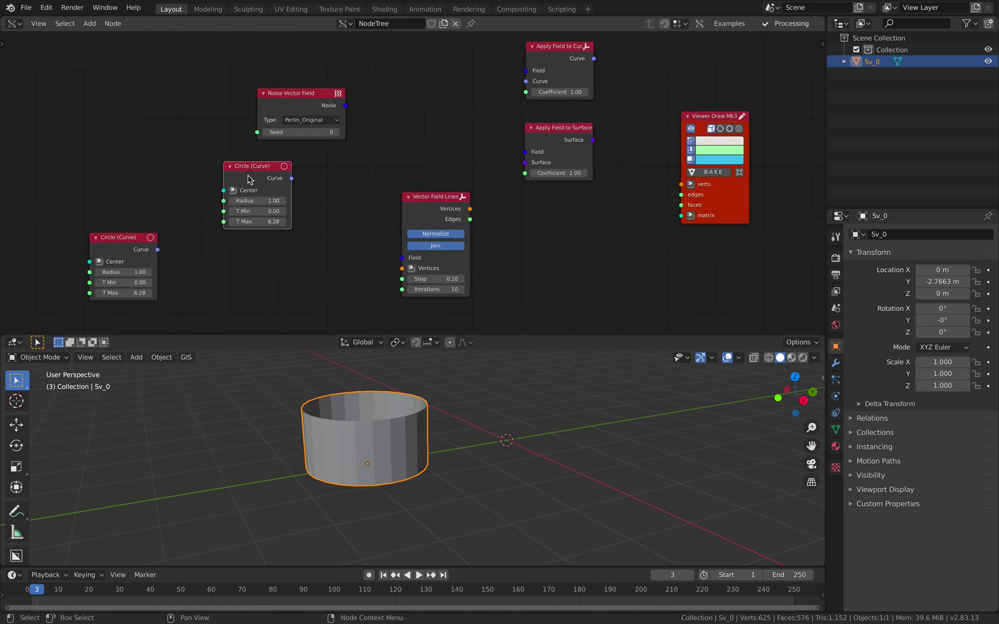
pyautogui.moveTo(127, 237); pyautogui.dragTo(241, 249)
# Link the Noise Vector Field output and the upper Circle (Curve) output to Apply Field to Curve's Field and Curve inputs.
pyautogui.moveTo(260, 175); pyautogui.dragTo(408, 106)
pyautogui.moveTo(408, 105); pyautogui.dragTo(389, 122, button='middle')
pyautogui.moveTo(420, 124); pyautogui.dragTo(508, 97)
pyautogui.click(310, 84)
pyautogui.moveTo(326, 85)
pyautogui.mouseDown()
pyautogui.moveTo(507, 85)
pyautogui.moveTo(506, 103)
pyautogui.moveTo(647, 94)
pyautogui.moveTo(565, 99)
pyautogui.moveTo(669, 218)
pyautogui.moveTo(628, 194)
pyautogui.mouseUp()
# Move the Viewer Draw node away from the Apply Field nodes and save the file.
pyautogui.moveTo(593, 157); pyautogui.dragTo(495, 195, button='middle')
pyautogui.scroll(2, 495, 196)
pyautogui.moveTo(608, 172); pyautogui.dragTo(653, 136)
pyautogui.click(602, 133)
pyautogui.hotkey('ctrl', 's')
# Add an Evaluate Curve node fed by Apply Field to Curve's output and position Viewer Draw beside it.
pyautogui.hotkey('shift', 'a')
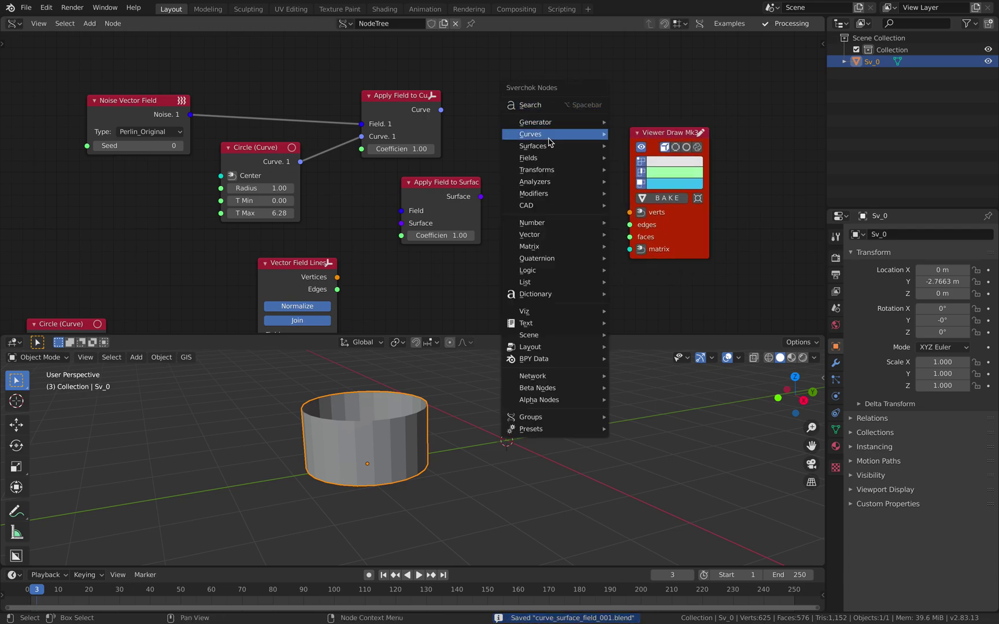
pyautogui.moveTo(550, 136)
pyautogui.click(661, 419)
pyautogui.click(510, 55)
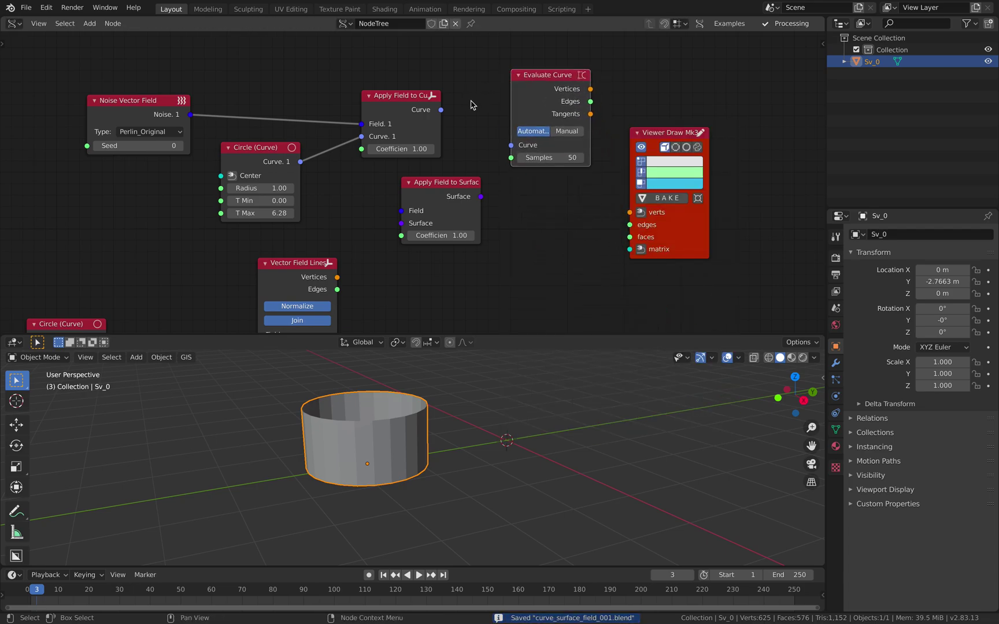
pyautogui.moveTo(442, 109); pyautogui.dragTo(547, 148)
pyautogui.moveTo(662, 141); pyautogui.dragTo(692, 83)
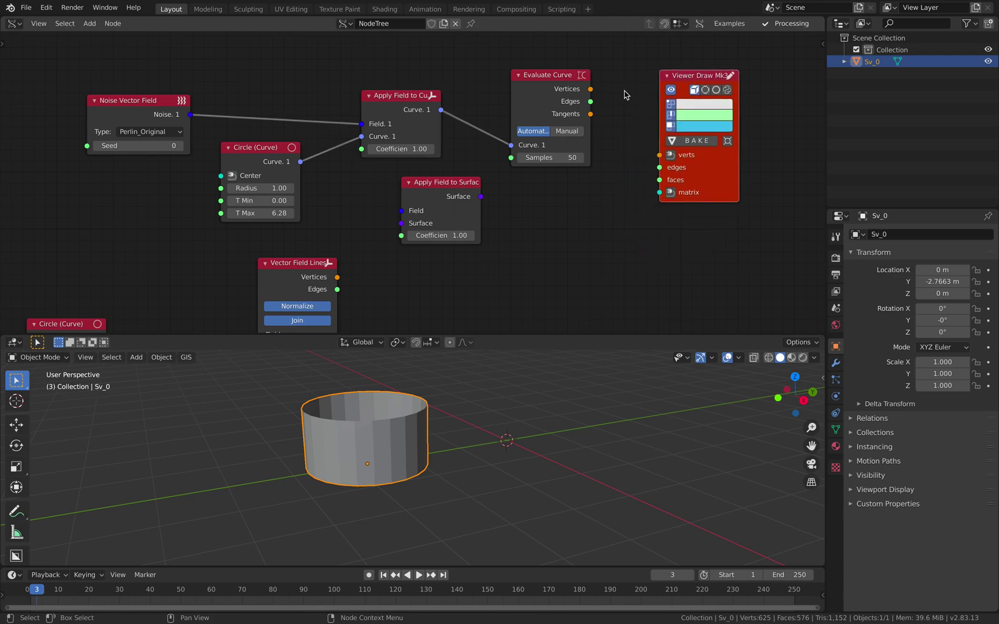
# Link Evaluate Curve's Vertices and Edges outputs to Viewer Draw's verts and edges inputs.
pyautogui.moveTo(590, 89); pyautogui.dragTo(596, 98)
pyautogui.moveTo(641, 140); pyautogui.dragTo(661, 156)
pyautogui.moveTo(591, 89)
pyautogui.mouseDown()
pyautogui.moveTo(660, 155)
pyautogui.moveTo(591, 102)
pyautogui.mouseUp()
pyautogui.moveTo(619, 119); pyautogui.dragTo(514, 132, button='middle')
pyautogui.moveTo(664, 139); pyautogui.dragTo(639, 136, button='middle')
# Search the Sverchok node list for output nodes.
pyautogui.hotkey('shift', 'a')
pyautogui.moveTo(645, 139)
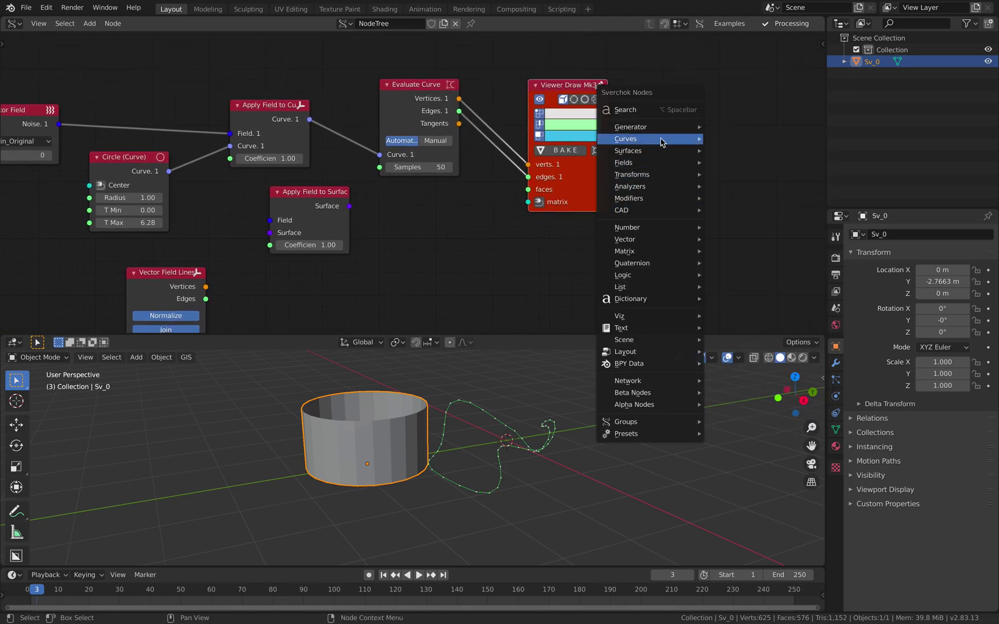
pyautogui.click(657, 116)
pyautogui.write('output')
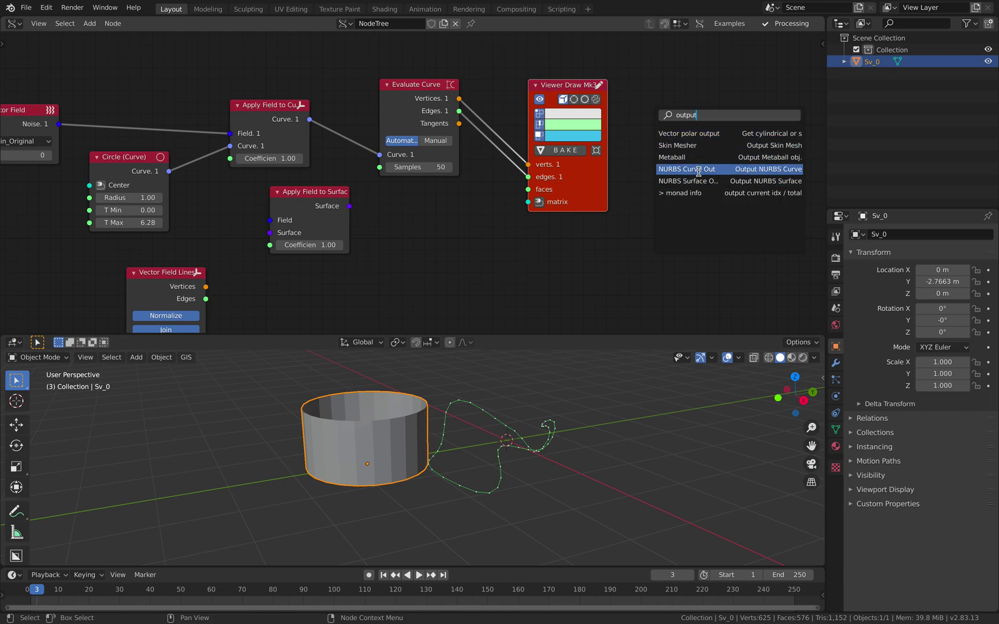
pyautogui.scroll(-1, 621, 121)
pyautogui.scroll(-2, 621, 119)
pyautogui.moveTo(622, 120); pyautogui.dragTo(692, 99, button='middle')
# Switch to the browser and view the GitHub pull request on moving nodes from Sverchok-Extra.
pyautogui.hotkey('ctrl', 'Right')
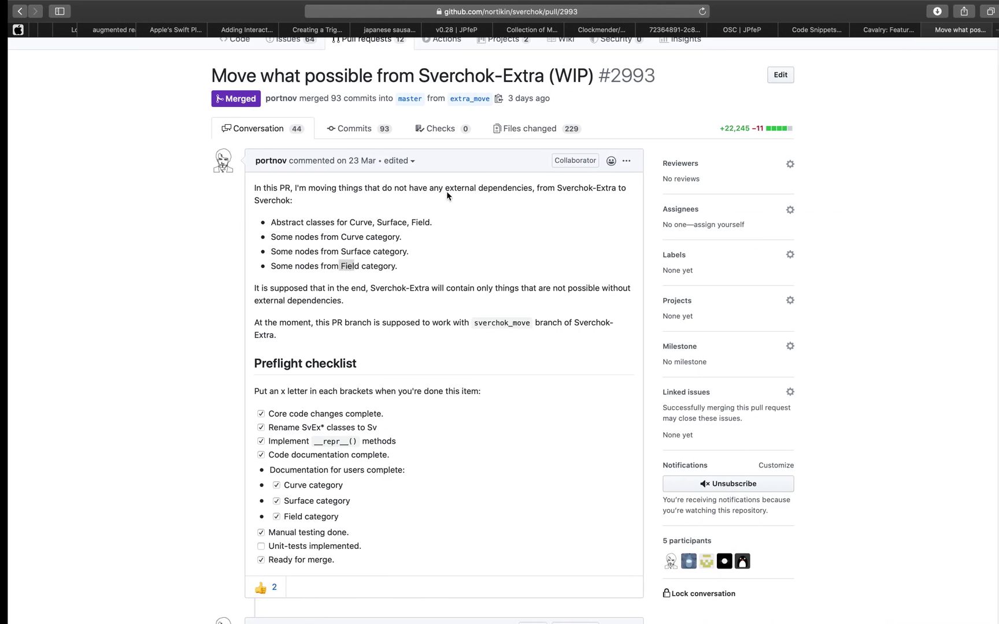
pyautogui.scroll(1, 374, 199)
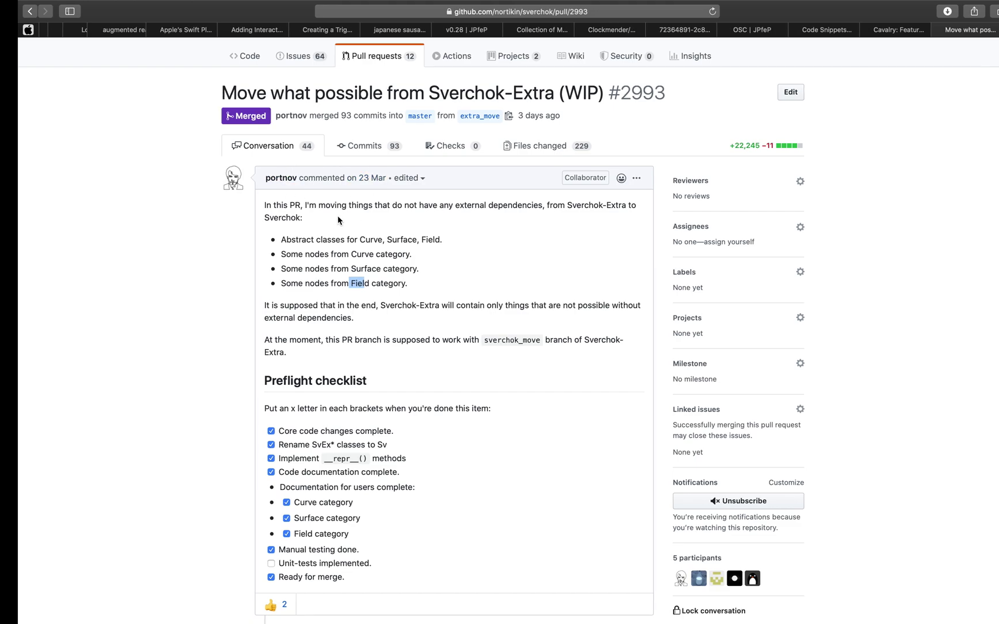
pyautogui.press('super+Tab')
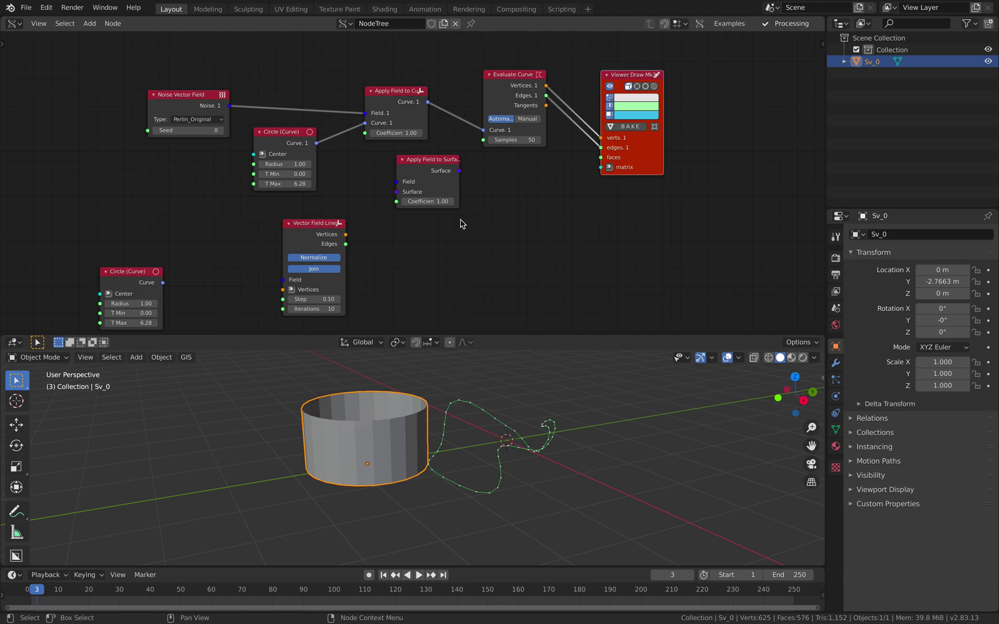
# Move the Noise Vector Field, Vector Field Lines and Apply Field to Surface nodes into a tidier layout and save the file.
pyautogui.moveTo(317, 224); pyautogui.dragTo(304, 238)
pyautogui.moveTo(423, 162); pyautogui.dragTo(401, 170)
pyautogui.moveTo(213, 105); pyautogui.dragTo(305, 87)
pyautogui.click(296, 134)
pyautogui.scroll(2, 306, 151)
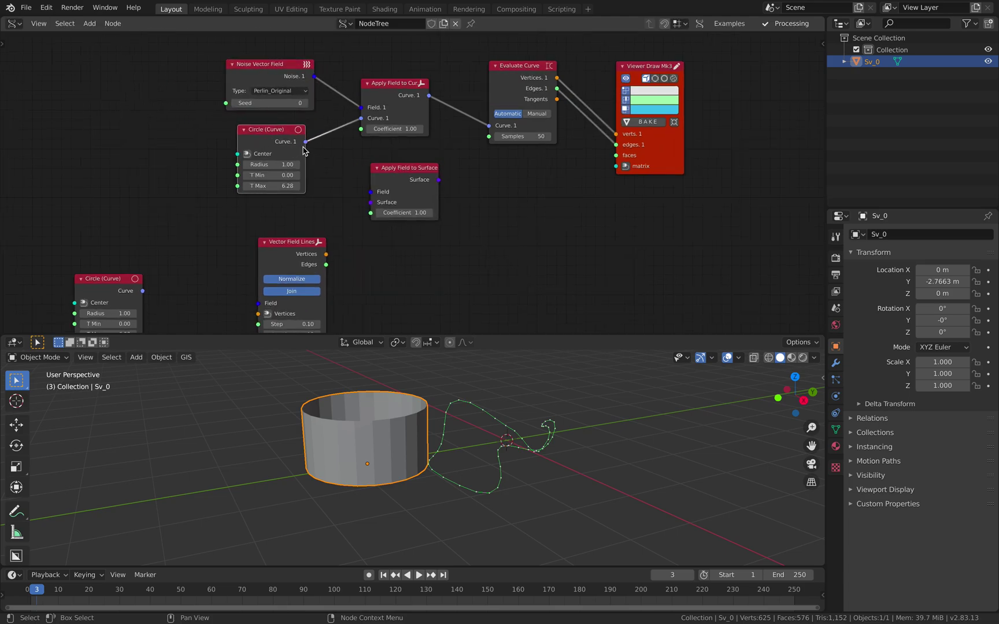
pyautogui.hotkey('ctrl', 's')
# Look through the curve and surface object types that can be added in the 3D viewport.
pyautogui.click(321, 163)
pyautogui.moveTo(321, 163); pyautogui.dragTo(302, 154, button='middle')
pyautogui.hotkey('shift', 'a')
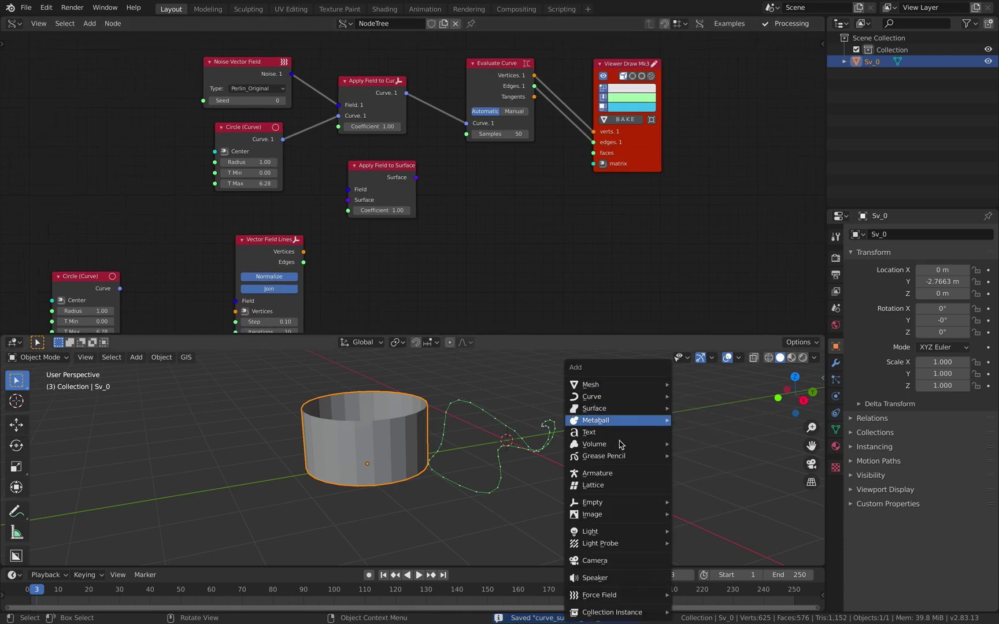
pyautogui.moveTo(648, 399)
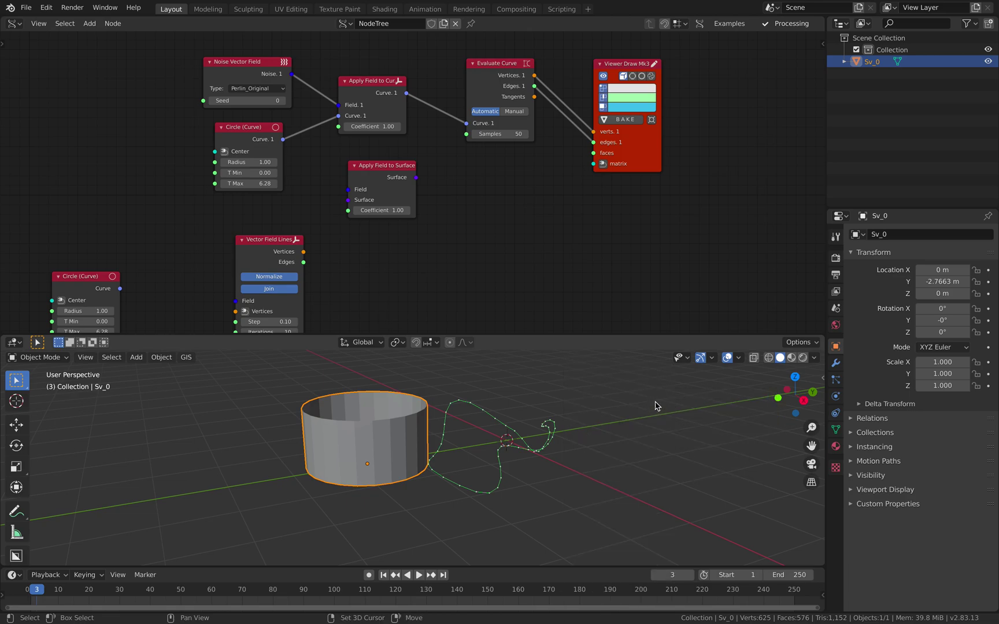
pyautogui.hotkey('shift', 'a')
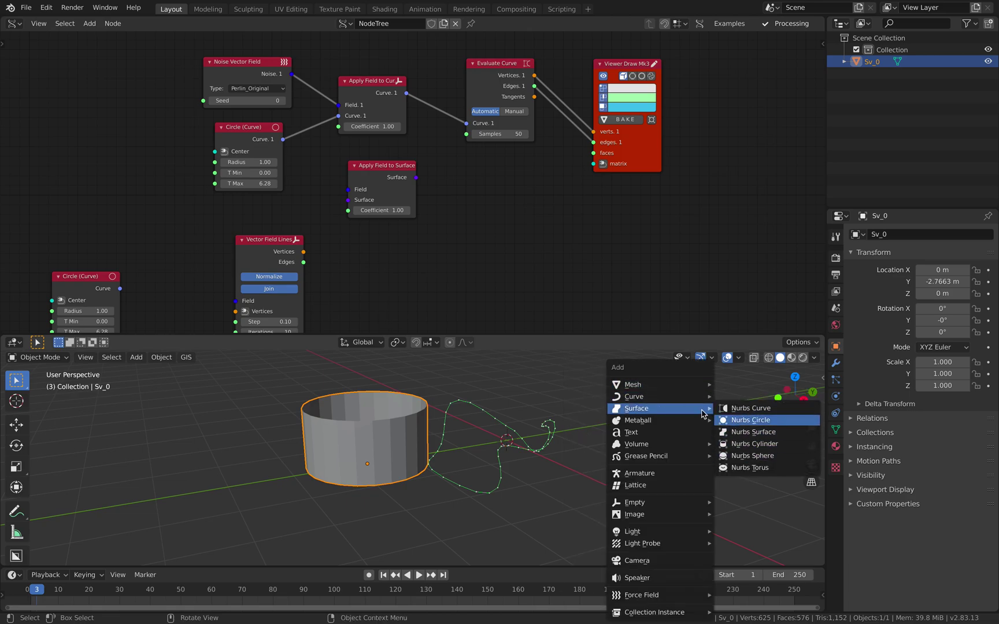
pyautogui.scroll(1, 474, 243)
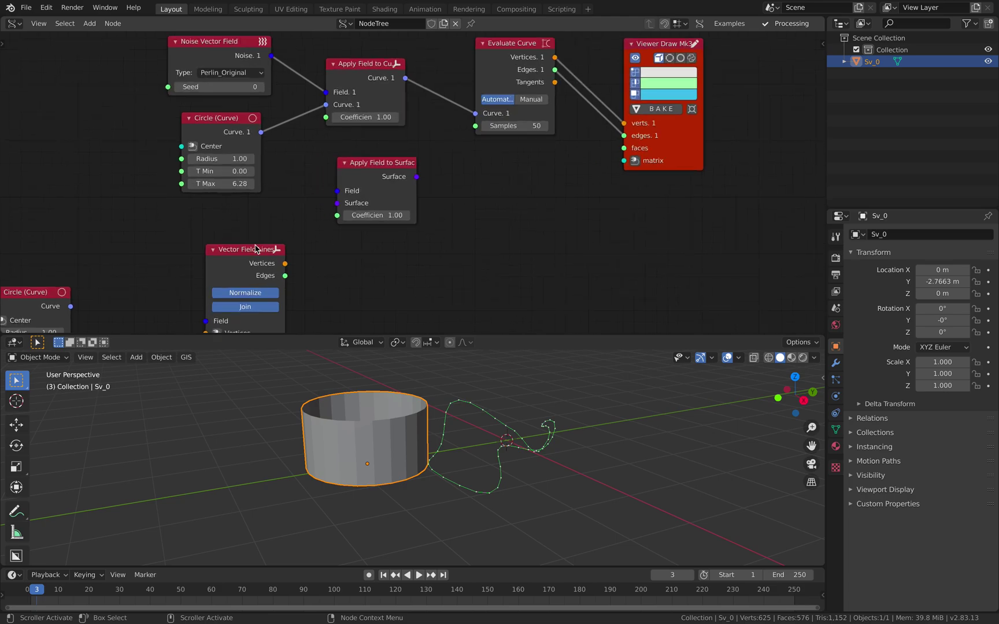
# Enlarge the node editor area and tighten the layout of the Vector Field Lines, Apply Field to Surface, Evaluate Curve and noise nodes.
pyautogui.moveTo(255, 250); pyautogui.dragTo(256, 223)
pyautogui.moveTo(366, 203); pyautogui.dragTo(334, 237, button='middle')
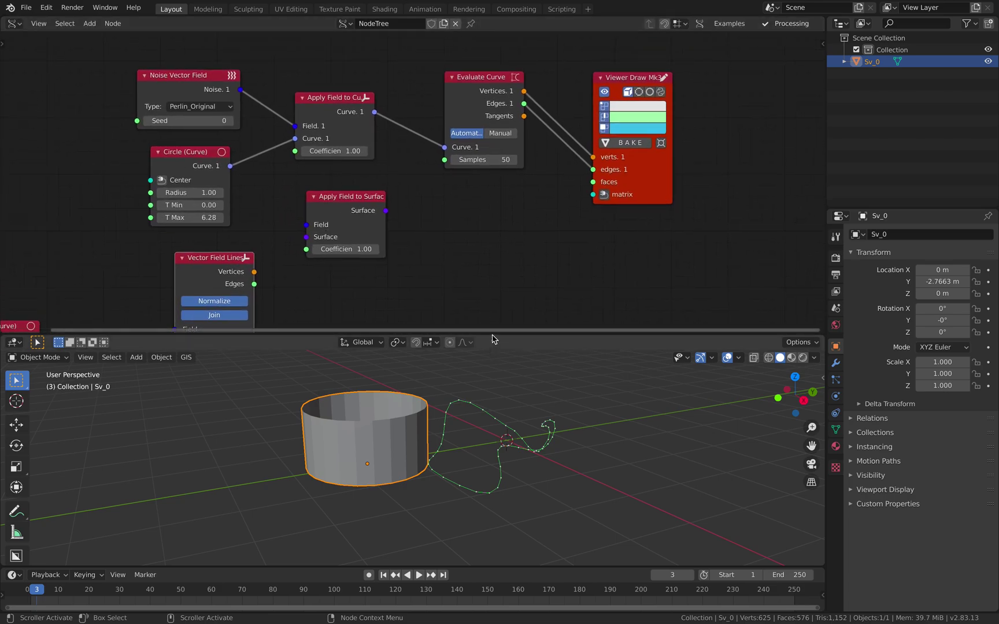
pyautogui.moveTo(494, 336); pyautogui.dragTo(491, 347)
pyautogui.scroll(-1, 476, 267)
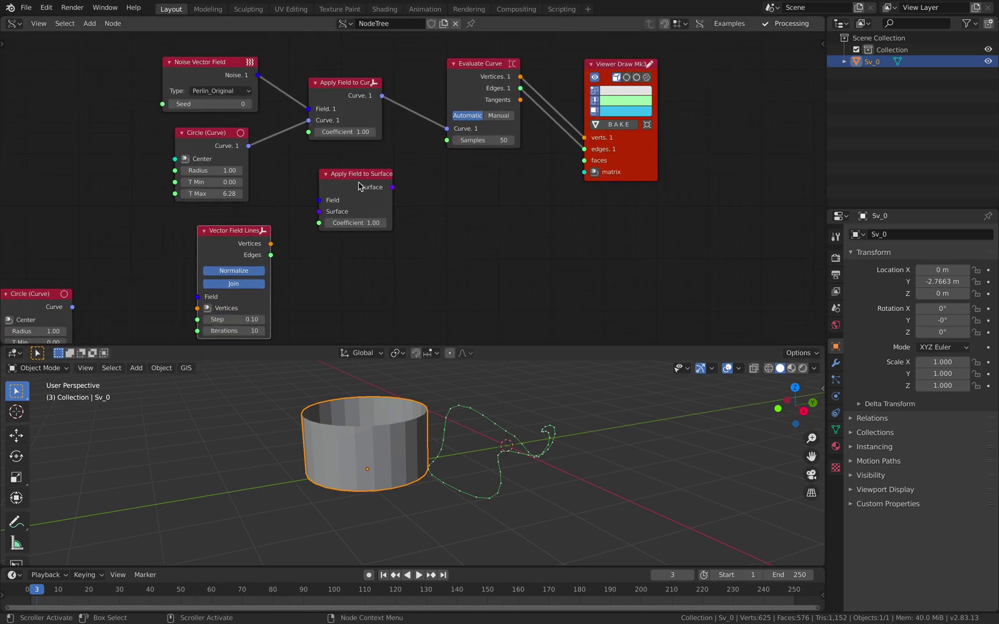
pyautogui.moveTo(359, 186); pyautogui.dragTo(358, 182)
pyautogui.moveTo(424, 203); pyautogui.dragTo(413, 215, button='middle')
pyautogui.moveTo(454, 116); pyautogui.dragTo(449, 108)
pyautogui.moveTo(603, 155); pyautogui.dragTo(608, 157)
pyautogui.moveTo(198, 82); pyautogui.dragTo(207, 78)
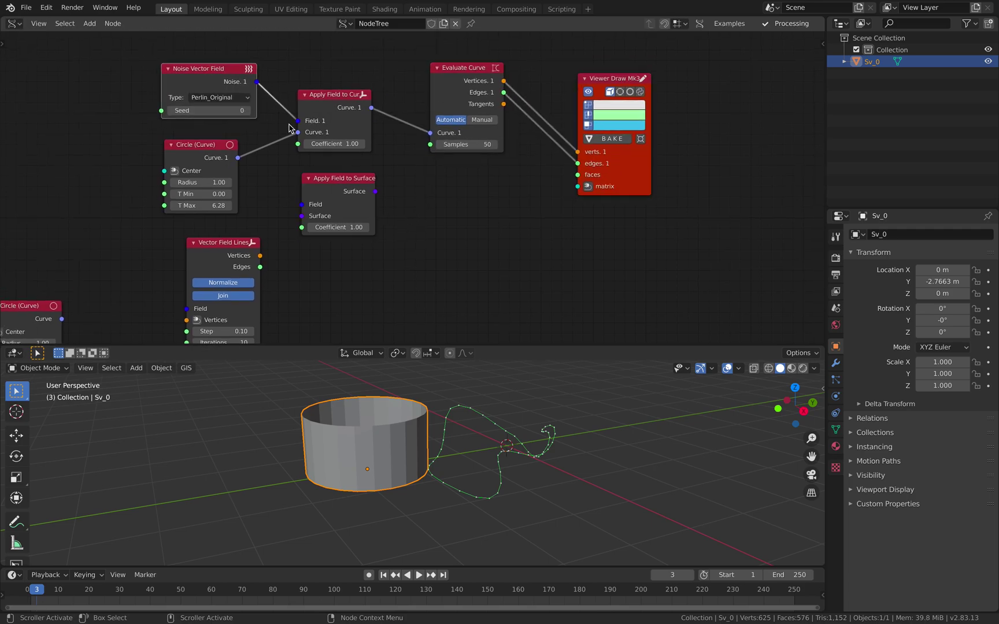
# Set Evaluate Curve's Samples to 52 and the Noise Vector Field's Seed to 100.
pyautogui.moveTo(502, 383); pyautogui.dragTo(434, 388, button='middle')
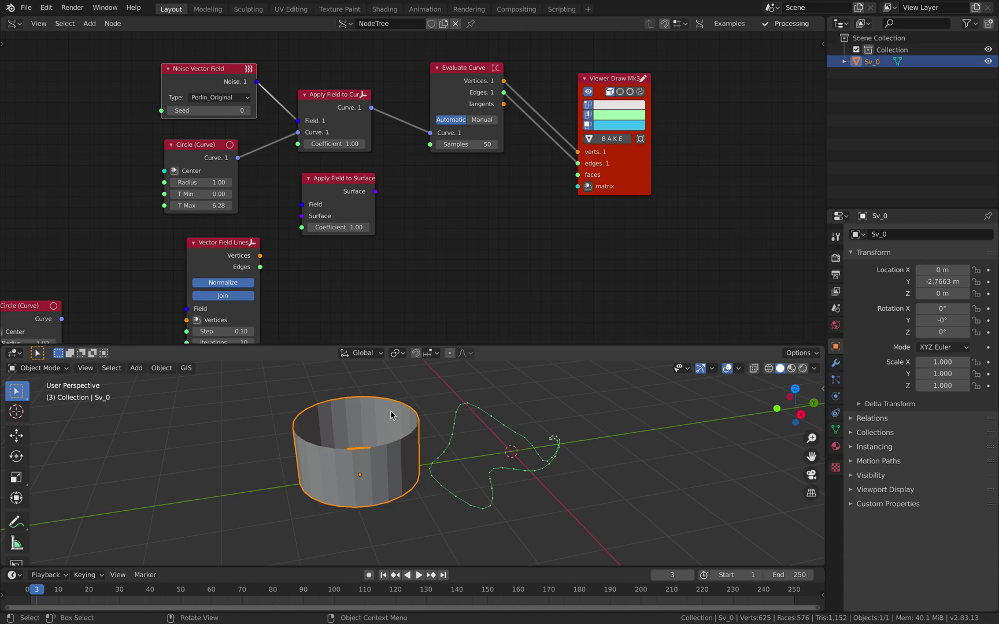
pyautogui.moveTo(463, 144)
pyautogui.mouseDown()
pyautogui.moveTo(422, 144)
pyautogui.moveTo(466, 144)
pyautogui.mouseUp()
pyautogui.moveTo(549, 473); pyautogui.dragTo(510, 478, button='middle')
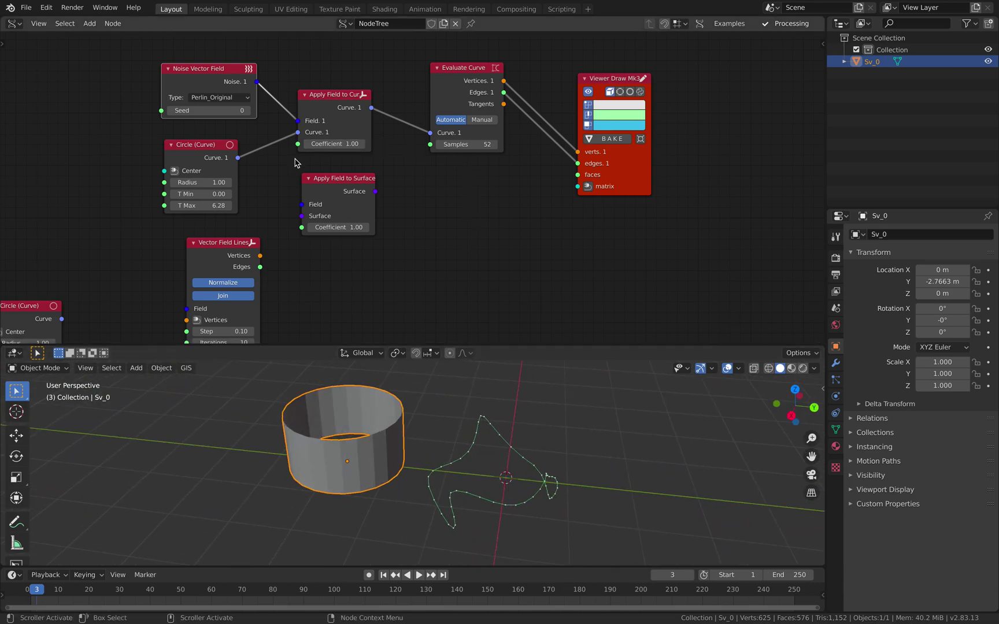
pyautogui.moveTo(214, 112)
pyautogui.mouseDown()
pyautogui.moveTo(273, 111)
pyautogui.moveTo(219, 122)
pyautogui.mouseUp()
# Set the linked Circle (Curve) node's Radius to 0.94, T Min to -0.12 and T Max to 5.50, and save the file.
pyautogui.moveTo(203, 182); pyautogui.dragTo(188, 205)
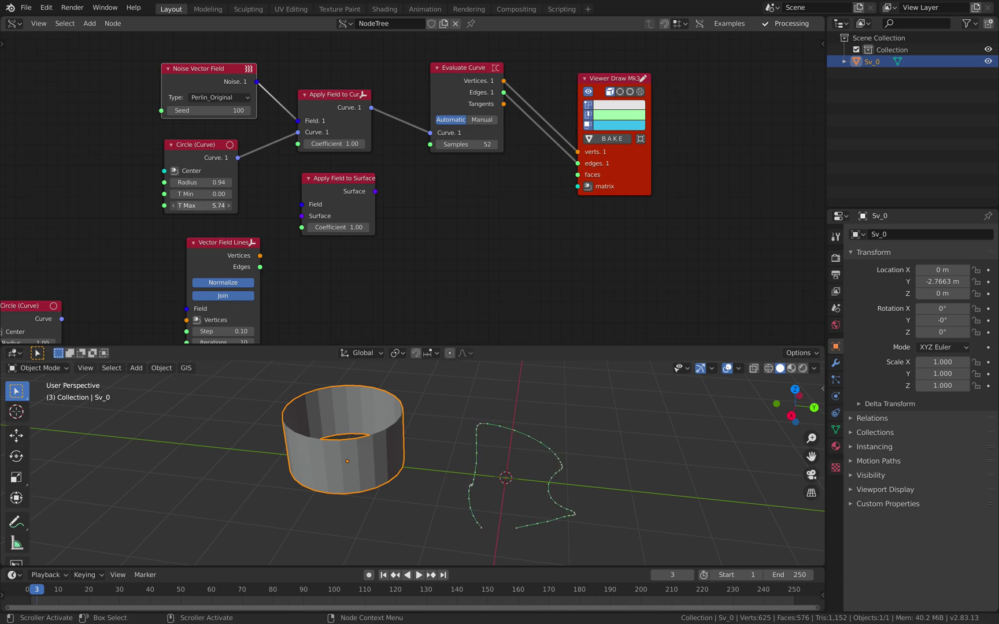
pyautogui.moveTo(187, 205)
pyautogui.mouseDown()
pyautogui.moveTo(179, 206)
pyautogui.moveTo(228, 194)
pyautogui.moveTo(199, 193)
pyautogui.mouseUp()
pyautogui.moveTo(394, 462); pyautogui.dragTo(428, 342, button='middle')
pyautogui.hotkey('ctrl', 's')
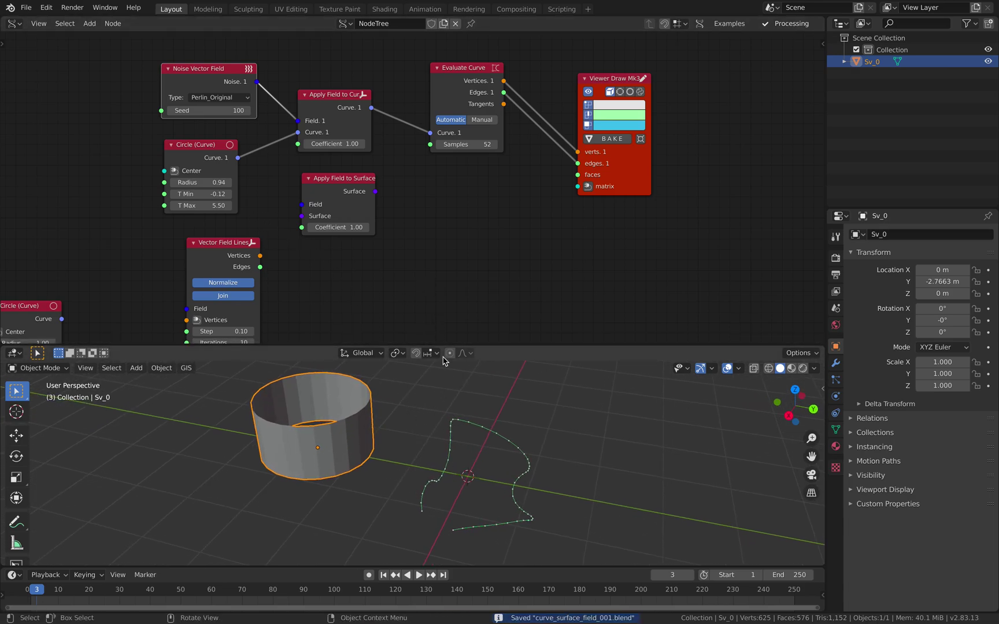
# Widen the Apply Field to Surface node and move Viewer Draw and Evaluate Curve farther from the Apply Field nodes.
pyautogui.moveTo(321, 240); pyautogui.dragTo(296, 222, button='middle')
pyautogui.moveTo(436, 231); pyautogui.dragTo(444, 224, button='middle')
pyautogui.scroll(-1, 445, 223)
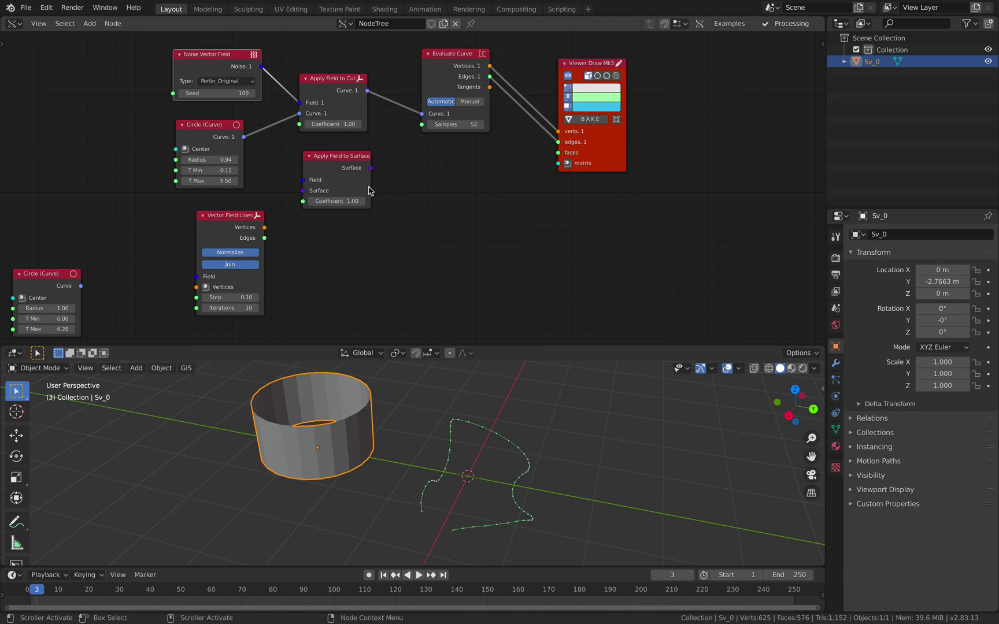
pyautogui.moveTo(370, 186); pyautogui.dragTo(384, 186)
pyautogui.moveTo(359, 189); pyautogui.dragTo(372, 186, button='middle')
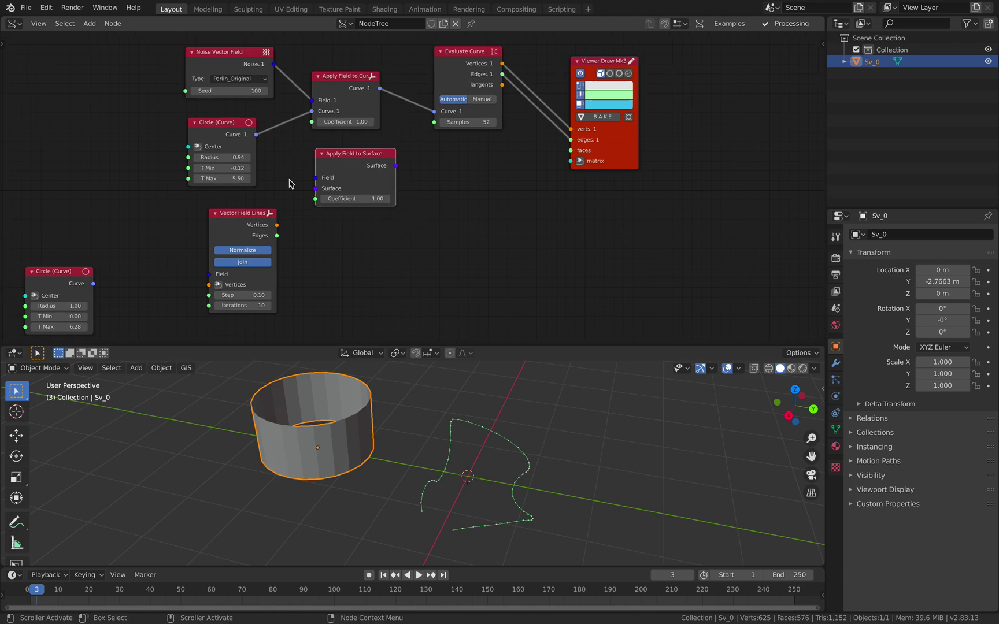
pyautogui.moveTo(304, 180); pyautogui.dragTo(225, 207, button='middle')
pyautogui.moveTo(532, 178); pyautogui.dragTo(653, 172)
pyautogui.moveTo(384, 90)
pyautogui.mouseDown()
pyautogui.moveTo(420, 126)
pyautogui.moveTo(499, 97)
pyautogui.mouseUp()
# Add an Extrude Curve along Vector node and place it beside Apply Field to Surface, clear of the curve link.
pyautogui.hotkey('shift', 'a')
pyautogui.click(374, 123)
pyautogui.write('e')
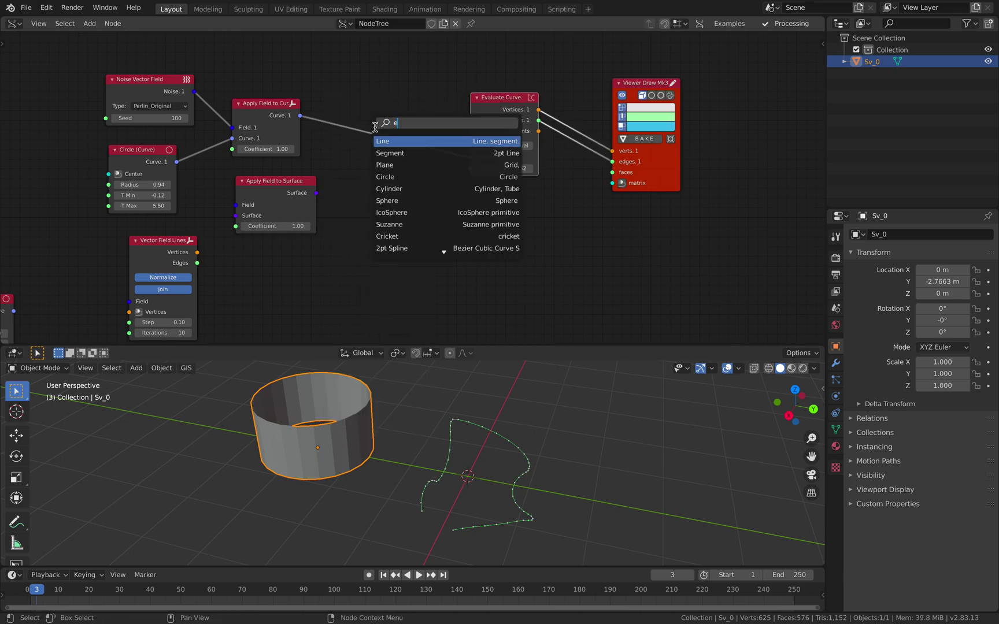
pyautogui.write('xtru')
pyautogui.press('Down')
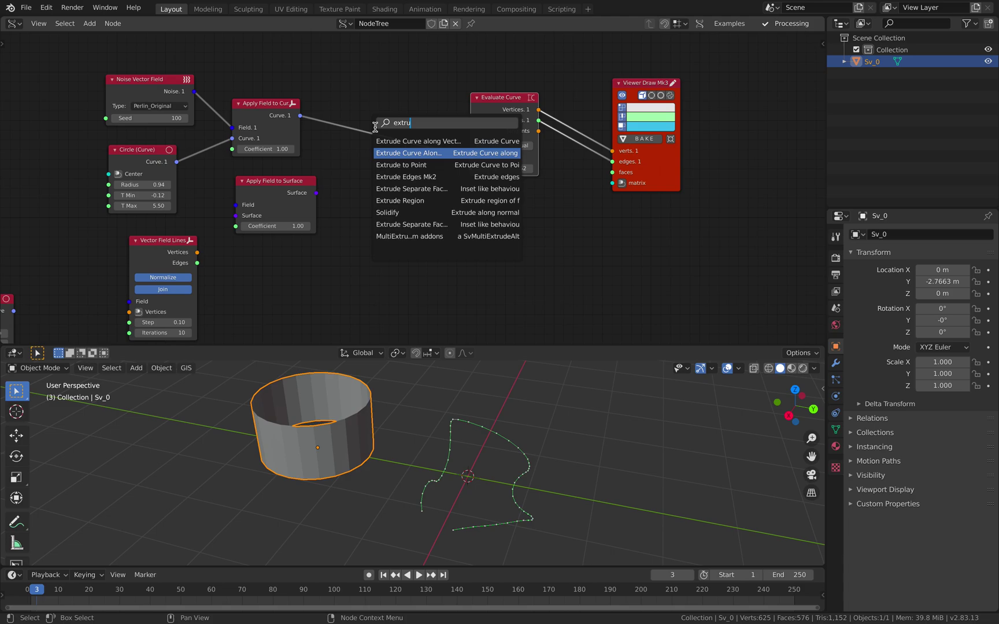
pyautogui.press('Up')
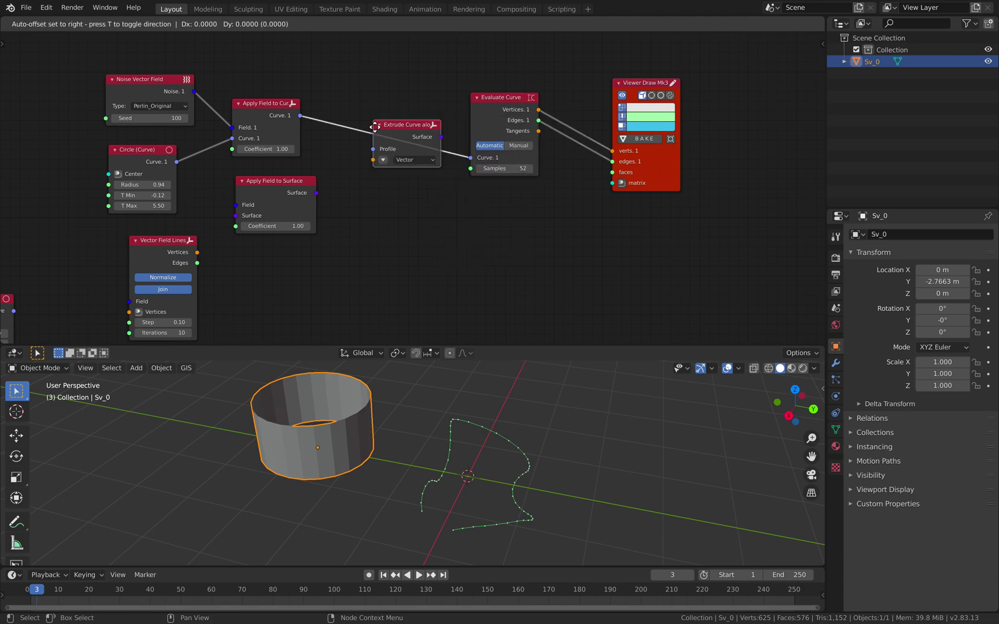
pyautogui.moveTo(375, 127); pyautogui.dragTo(374, 187)
# Move the Evaluate Curve and Viewer Draw nodes upward to free space beside the Extrude Curve node.
pyautogui.moveTo(500, 120); pyautogui.dragTo(480, 65)
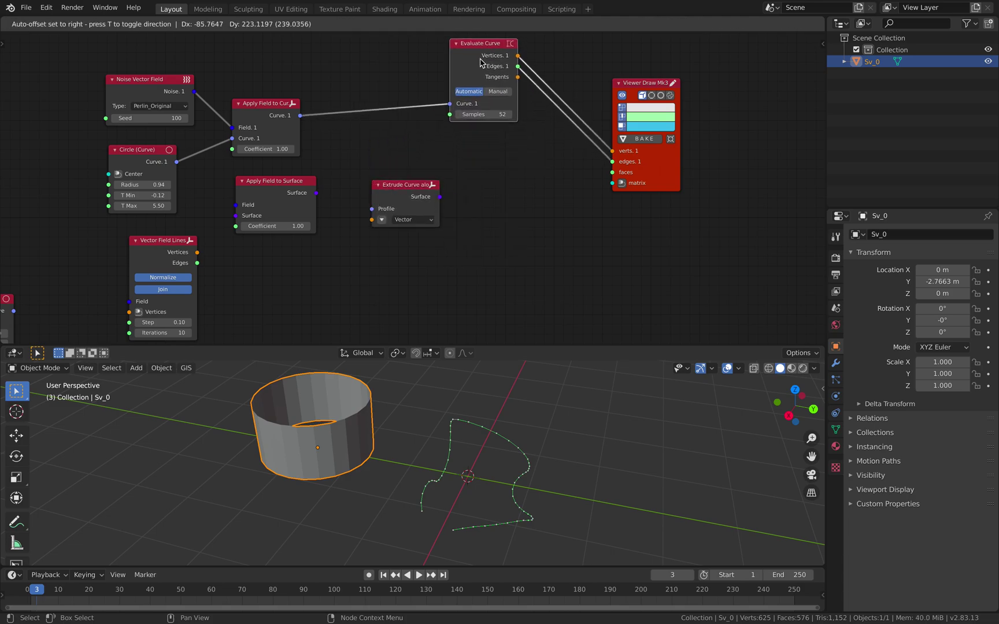
pyautogui.hotkey('shift', 'a')
pyautogui.click(484, 188)
pyautogui.press('Escape')
pyautogui.moveTo(645, 156); pyautogui.dragTo(627, 125)
# Add an Evaluate Surface node and place it beside the Extrude Curve along Vector node.
pyautogui.hotkey('shift', 'a')
pyautogui.click(527, 173)
pyautogui.write('surface eae3')
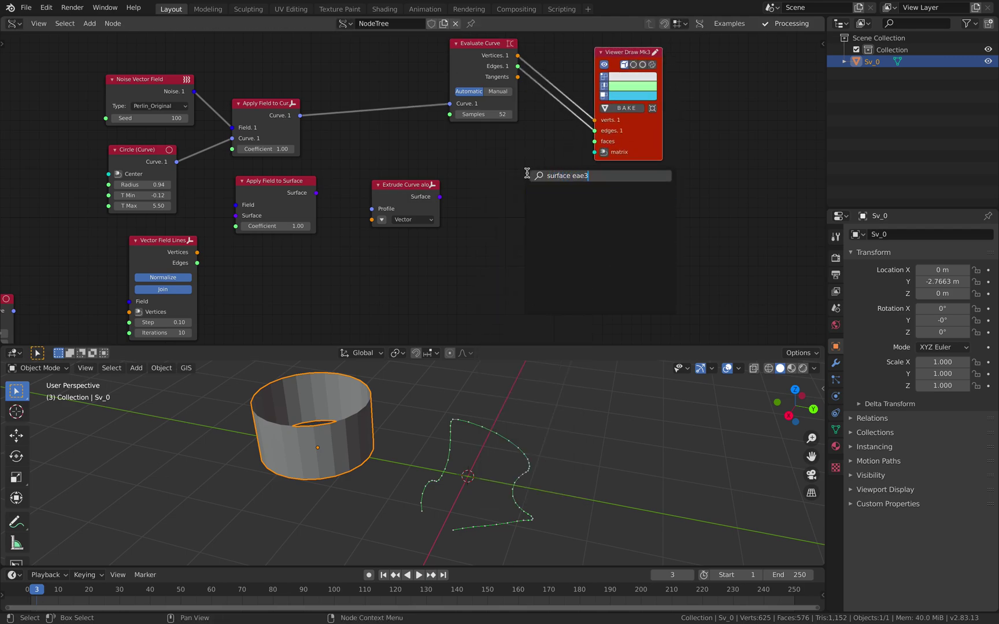
pyautogui.write('ae')
pyautogui.hotkey('ctrl', 'a')
pyautogui.write('ev')
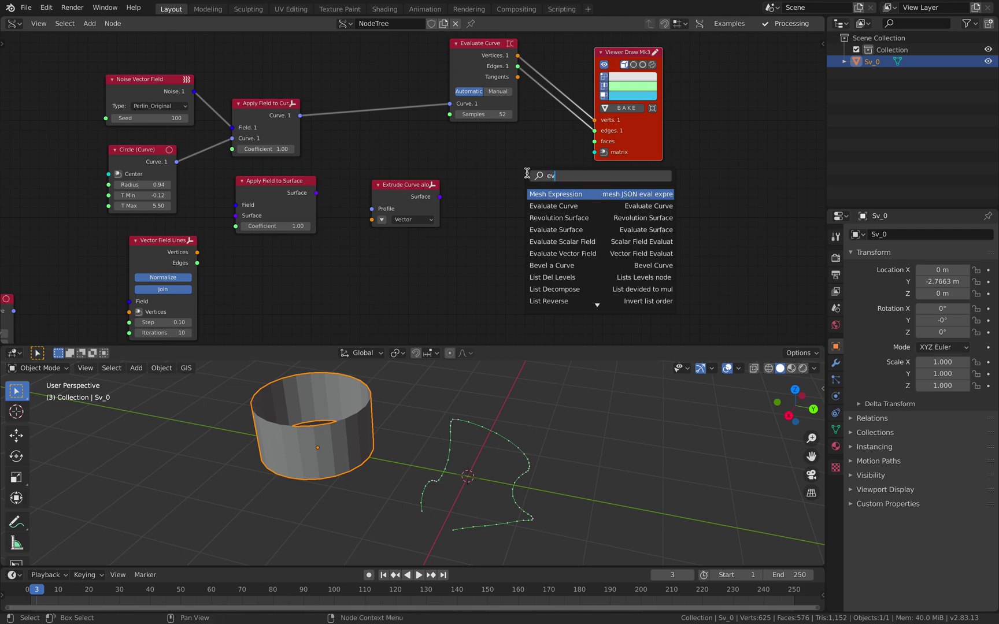
pyautogui.write('al')
pyautogui.press('Down')
pyautogui.press('Down')
pyautogui.press('Return')
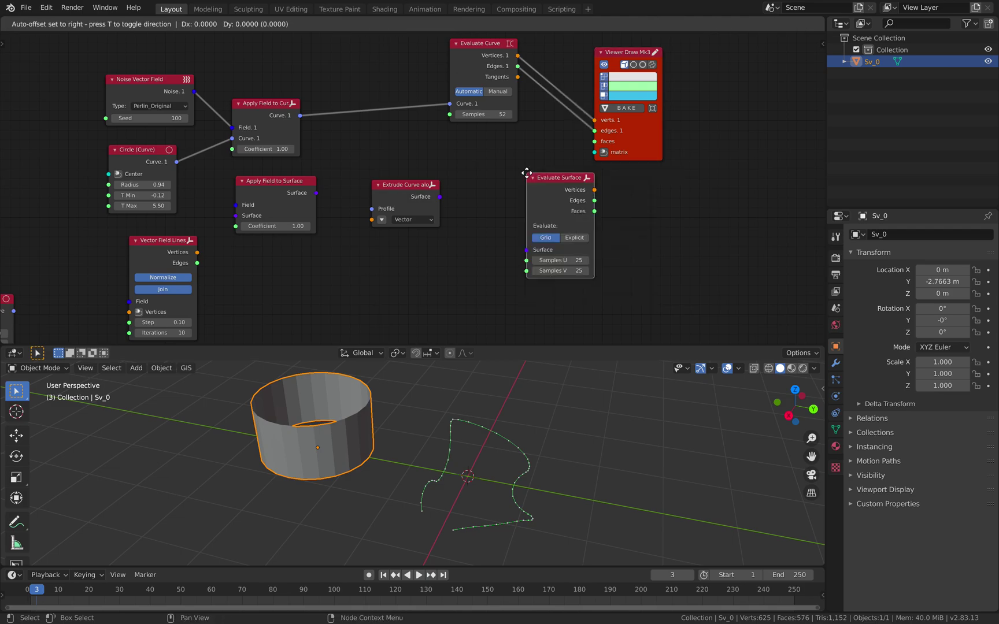
pyautogui.click(490, 171)
# Link Apply Field to Curve through Extrude Curve's Profile into Evaluate Surface, and preview the surface with a Temporal Viewer below Viewer Draw.
pyautogui.moveTo(440, 197); pyautogui.dragTo(490, 245)
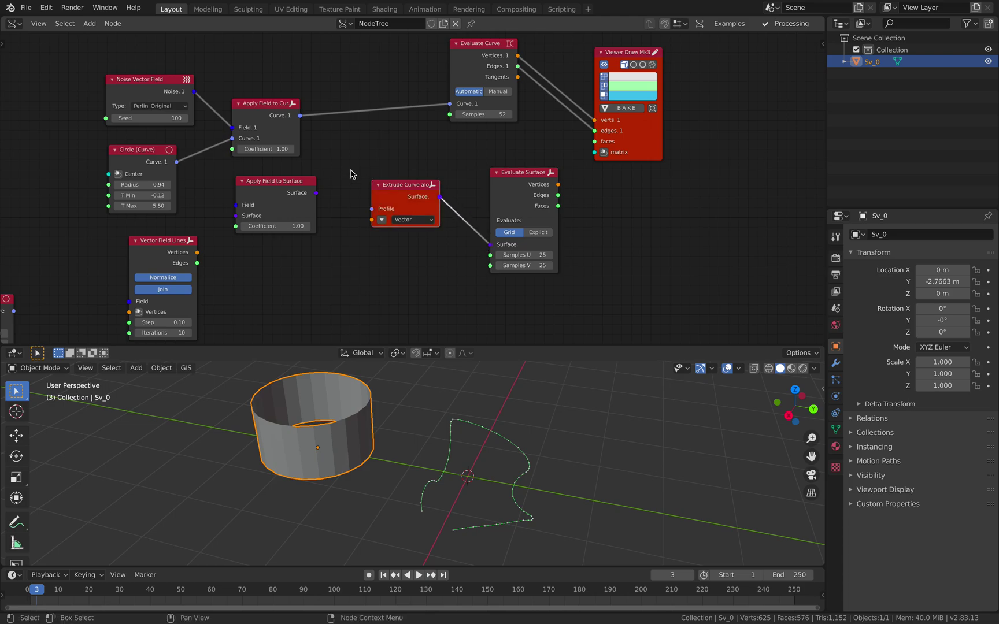
pyautogui.moveTo(300, 116); pyautogui.dragTo(372, 209)
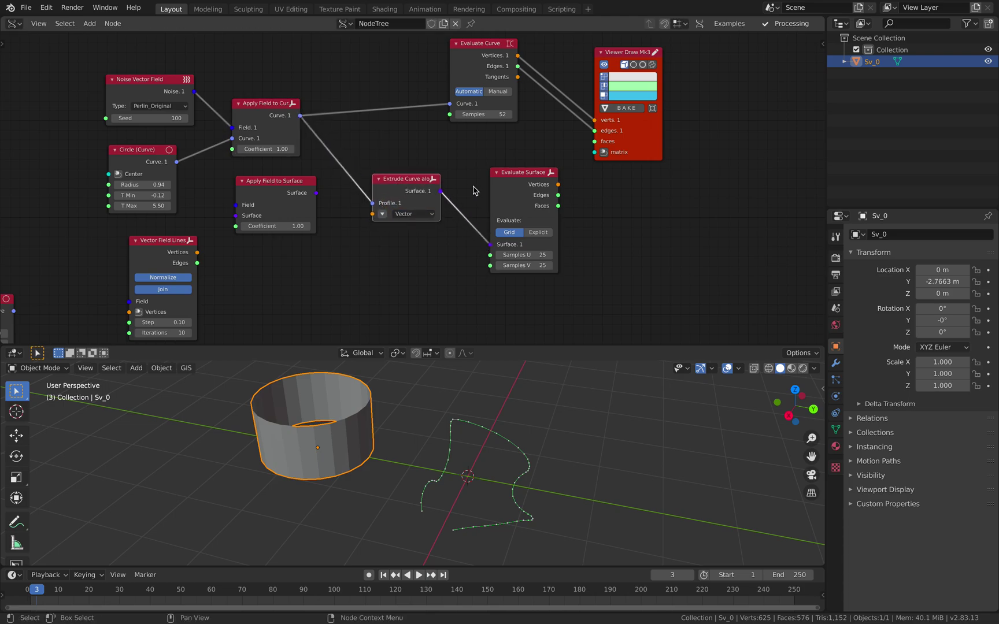
pyautogui.moveTo(634, 151); pyautogui.dragTo(636, 144)
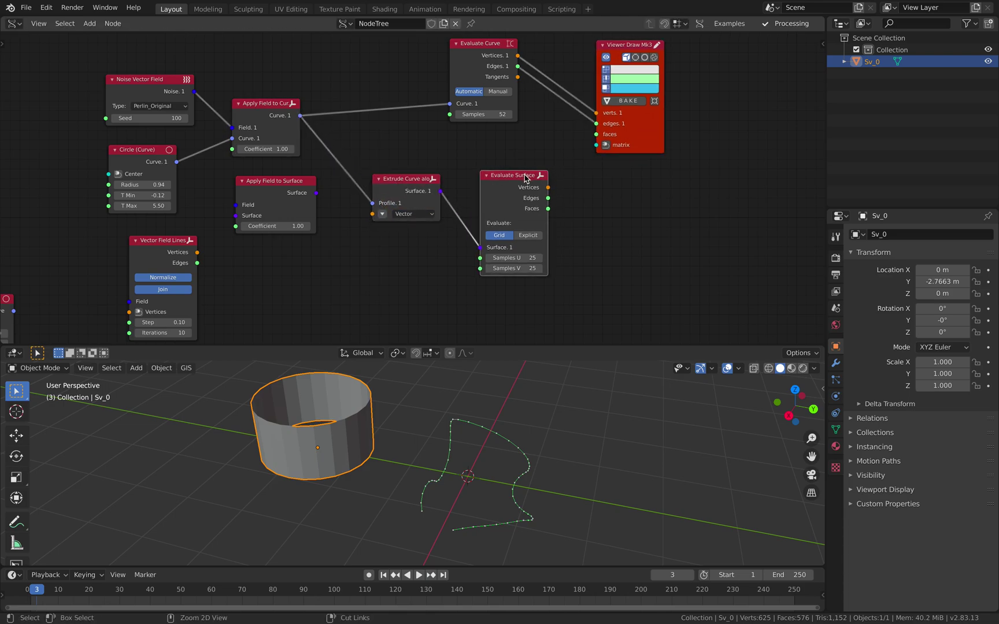
pyautogui.keyDown('ctrl'); pyautogui.keyDown('shift'); pyautogui.click(522, 179); pyautogui.keyUp('shift'); pyautogui.keyUp('ctrl')
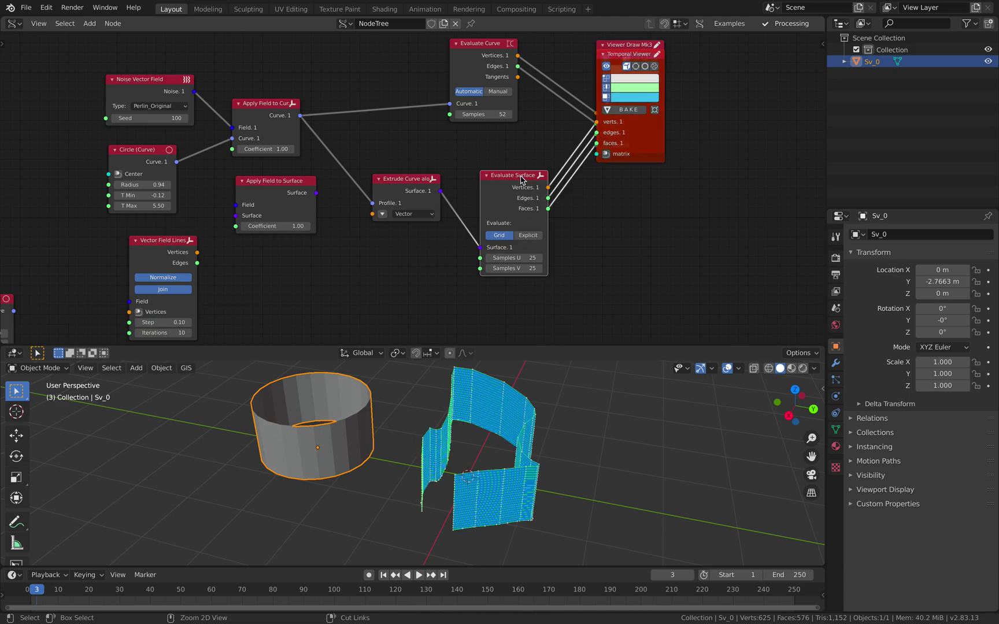
pyautogui.moveTo(639, 137); pyautogui.dragTo(649, 267)
# Add a Matrix In node to the Temporal Viewer's matrix input with a location X of 4.620.
pyautogui.click(616, 273)
pyautogui.click(552, 248)
pyautogui.click(517, 283)
pyautogui.moveTo(547, 283); pyautogui.dragTo(573, 283)
pyautogui.moveTo(532, 471)
pyautogui.mouseDown(button='middle')
pyautogui.moveTo(618, 482)
pyautogui.moveTo(493, 445)
pyautogui.moveTo(526, 452)
pyautogui.mouseUp(button='middle')
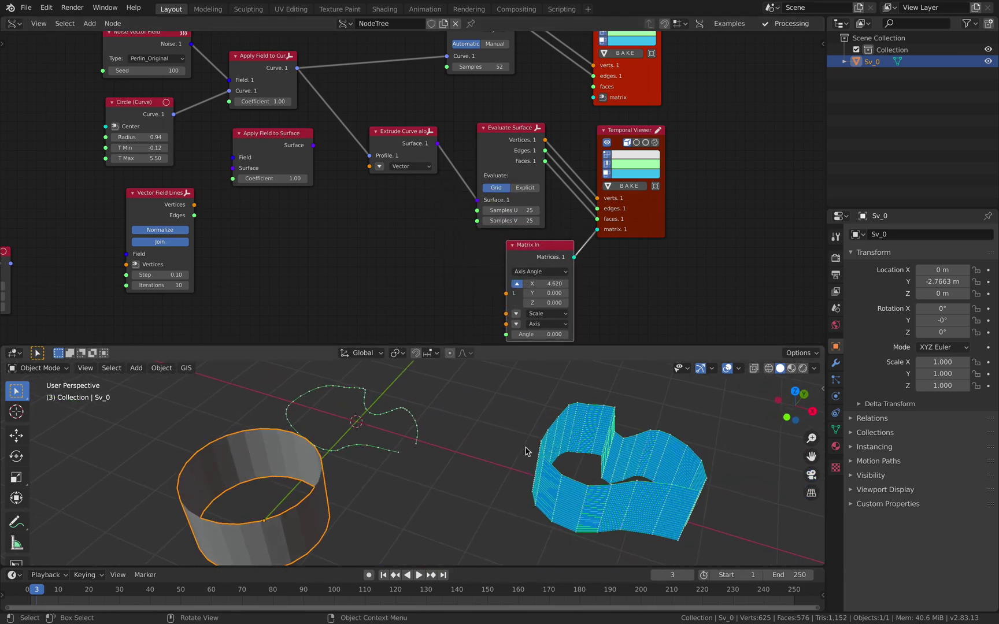
# Delete the Sv_0 cylinder object from the scene and save the file.
pyautogui.press('x')
pyautogui.click(317, 474)
pyautogui.moveTo(426, 444); pyautogui.dragTo(452, 467, button='middle')
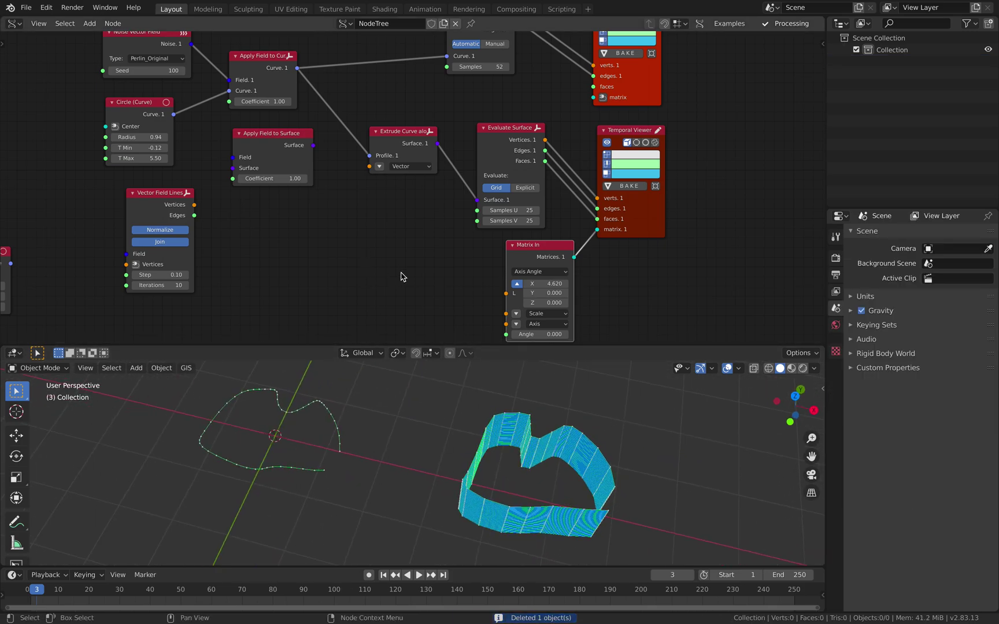
pyautogui.hotkey('ctrl', 's')
# Set the noise Seed to 134 and the linked Circle (Curve) node's Radius to 2.44, T Min to 0.54 and T Max to 6.11.
pyautogui.moveTo(140, 147)
pyautogui.mouseDown()
pyautogui.moveTo(183, 148)
pyautogui.moveTo(151, 148)
pyautogui.moveTo(175, 158)
pyautogui.moveTo(133, 158)
pyautogui.mouseUp()
pyautogui.moveTo(144, 71); pyautogui.dragTo(168, 71)
pyautogui.moveTo(140, 137)
pyautogui.mouseDown()
pyautogui.moveTo(186, 137)
pyautogui.moveTo(154, 137)
pyautogui.mouseUp()
pyautogui.moveTo(383, 412); pyautogui.dragTo(435, 403, button='middle')
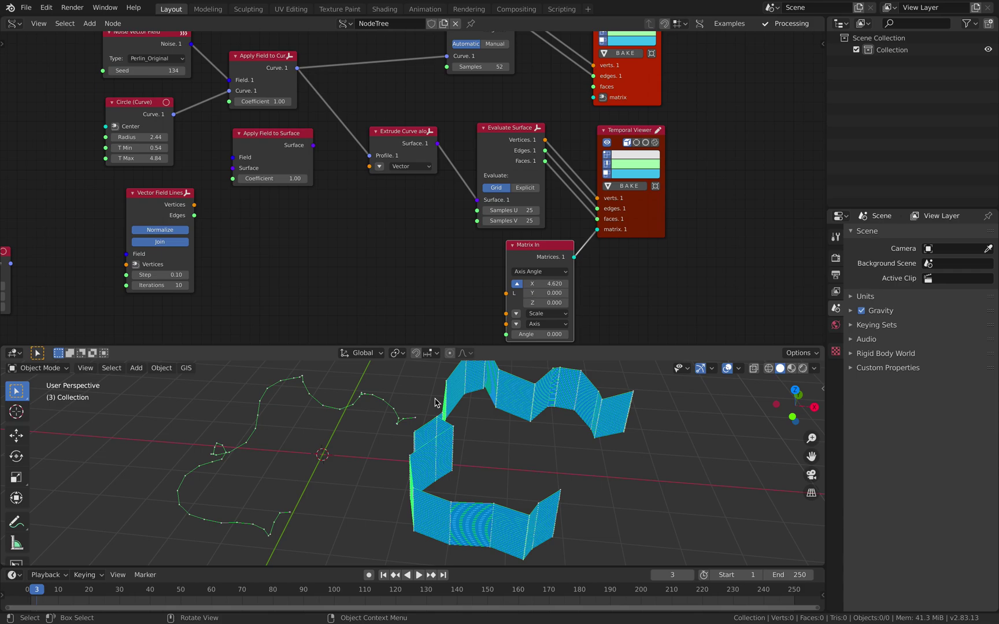
pyautogui.moveTo(142, 158)
pyautogui.mouseDown()
pyautogui.moveTo(182, 159)
pyautogui.moveTo(140, 159)
pyautogui.mouseUp()
pyautogui.moveTo(233, 175); pyautogui.dragTo(221, 181, button='middle')
# Reposition the Apply Field nodes and move Noise Vector Field farther away from Apply Field to Curve.
pyautogui.moveTo(265, 144); pyautogui.dragTo(268, 152)
pyautogui.moveTo(268, 152); pyautogui.dragTo(272, 200, button='middle')
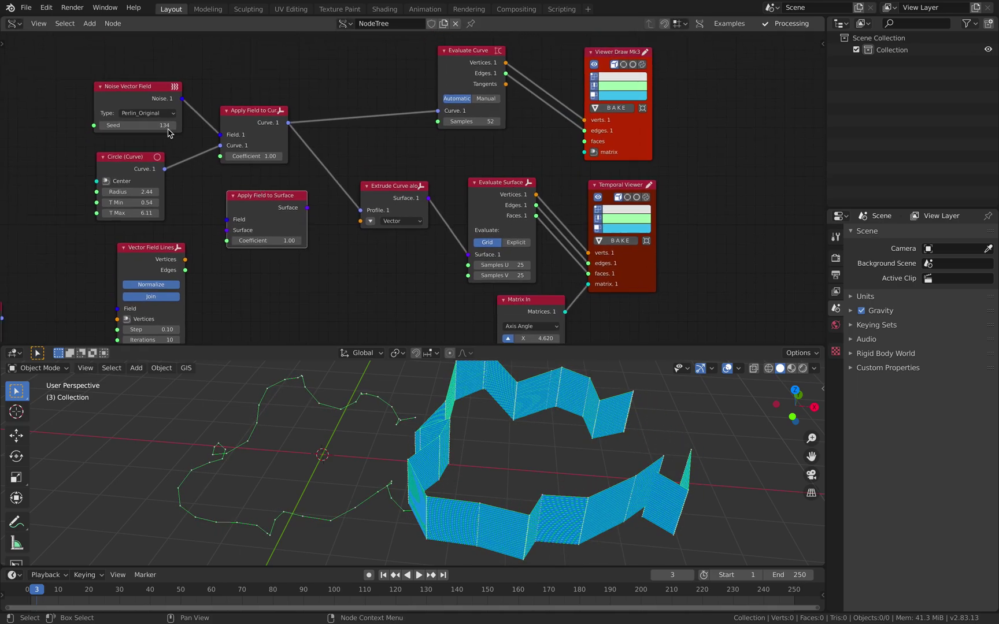
pyautogui.moveTo(143, 99); pyautogui.dragTo(131, 94)
pyautogui.moveTo(244, 117); pyautogui.dragTo(241, 110)
pyautogui.moveTo(122, 91); pyautogui.dragTo(102, 72)
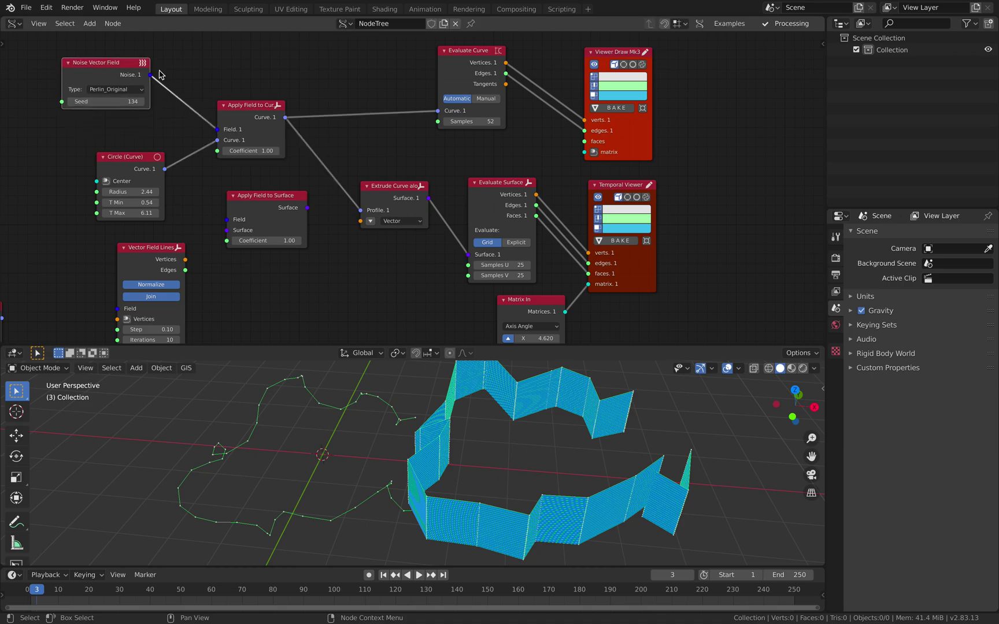
# Space out the Apply Field to Curve, Evaluate Curve, Extrude Curve, Evaluate Surface and Viewer Draw nodes, and save the file.
pyautogui.moveTo(243, 108); pyautogui.dragTo(241, 105)
pyautogui.moveTo(450, 82); pyautogui.dragTo(464, 68)
pyautogui.moveTo(388, 184); pyautogui.dragTo(369, 166)
pyautogui.moveTo(480, 183); pyautogui.dragTo(471, 158)
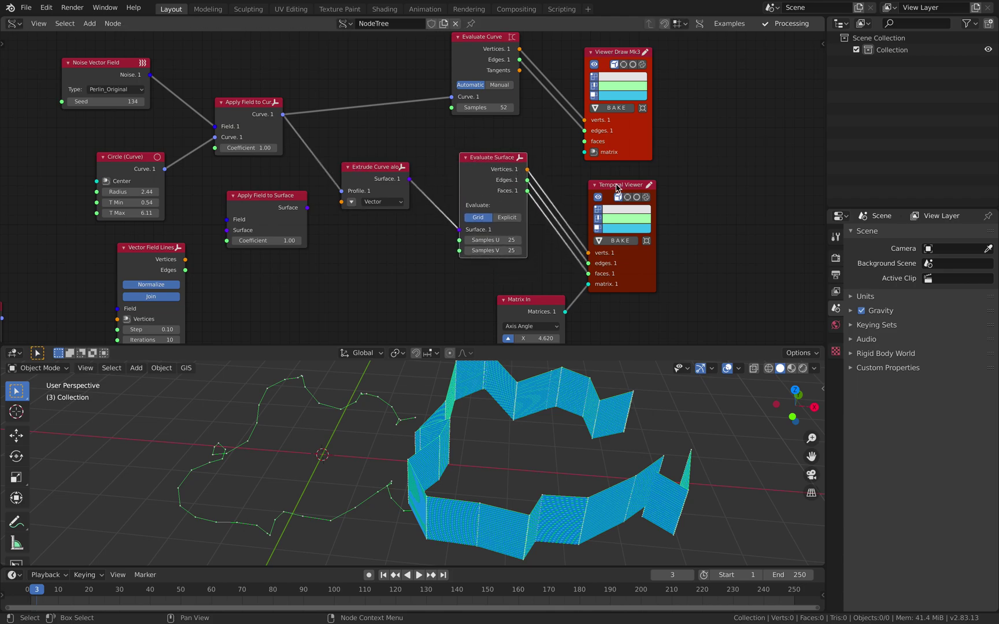
pyautogui.moveTo(629, 129); pyautogui.dragTo(640, 121)
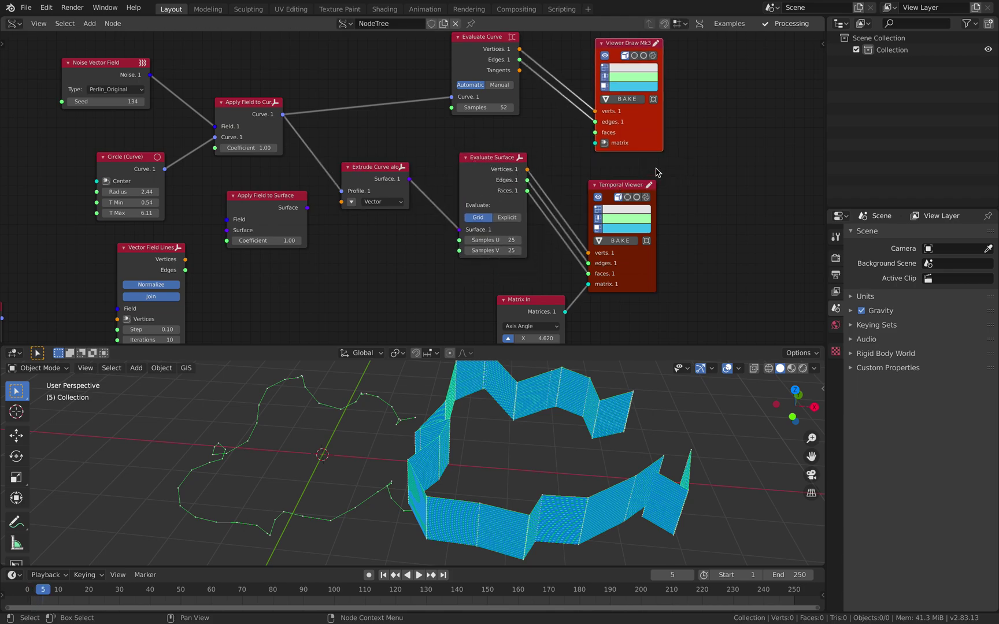
pyautogui.moveTo(346, 255); pyautogui.dragTo(342, 251, button='middle')
pyautogui.click(346, 255)
pyautogui.hotkey('ctrl', 's')
# Shift the Matrix In node slightly, and widen the Vector Field Lines node and move it above the Evaluate Curve node.
pyautogui.moveTo(510, 299); pyautogui.dragTo(489, 290)
pyautogui.scroll(-1, 430, 211)
pyautogui.moveTo(430, 211); pyautogui.dragTo(437, 252, button='middle')
pyautogui.scroll(-1, 234, 272)
pyautogui.moveTo(230, 291); pyautogui.dragTo(233, 297, button='middle')
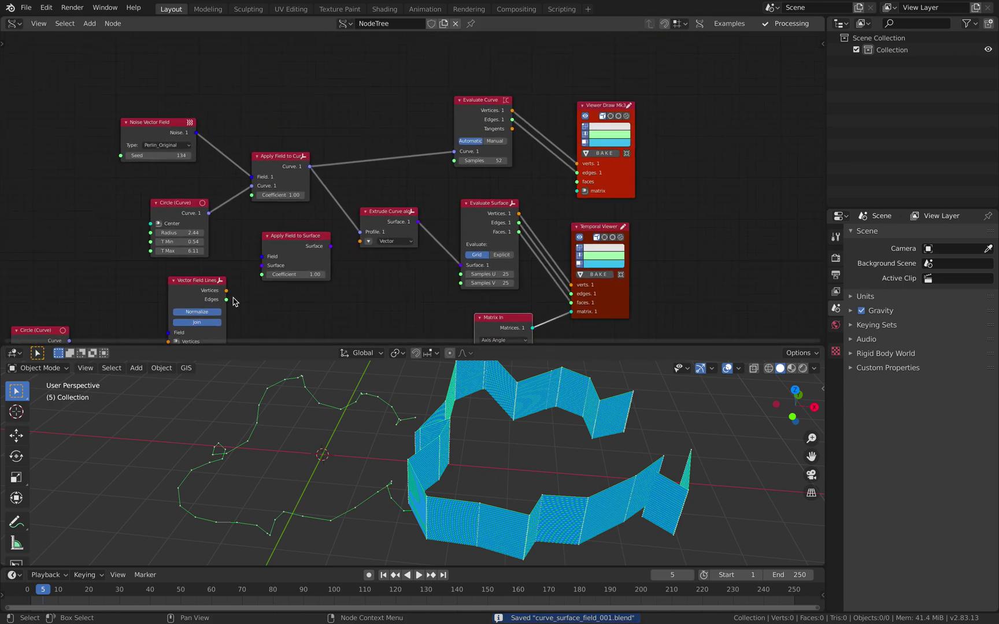
pyautogui.moveTo(226, 306); pyautogui.dragTo(244, 308)
pyautogui.moveTo(272, 312); pyautogui.dragTo(248, 340, button='middle')
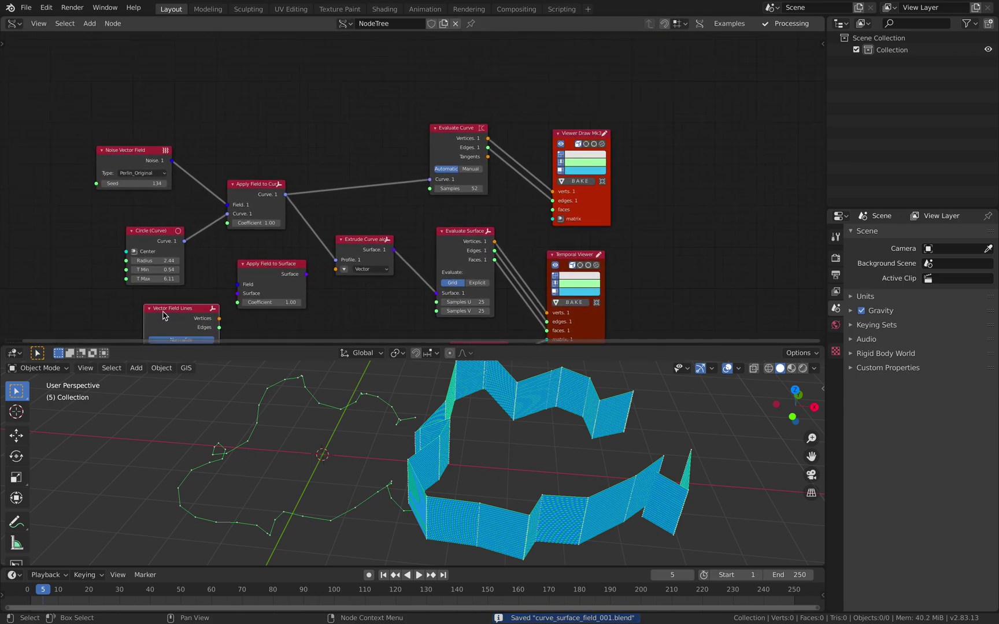
pyautogui.moveTo(163, 317); pyautogui.dragTo(350, 40)
pyautogui.moveTo(330, 88); pyautogui.dragTo(334, 110, button='middle')
pyautogui.moveTo(207, 174); pyautogui.dragTo(239, 178, button='middle')
pyautogui.moveTo(174, 185); pyautogui.dragTo(169, 182)
pyautogui.moveTo(382, 405)
pyautogui.mouseDown(button='middle')
pyautogui.moveTo(401, 424)
pyautogui.moveTo(439, 428)
pyautogui.mouseUp(button='middle')
# Duplicate the curve's Viewer Draw node and place the copy beside the Vector Field Lines node.
pyautogui.click(618, 216)
pyautogui.hotkey('shift', 'd')
pyautogui.click(529, 61)
pyautogui.moveTo(341, 112); pyautogui.dragTo(345, 147, button='middle')
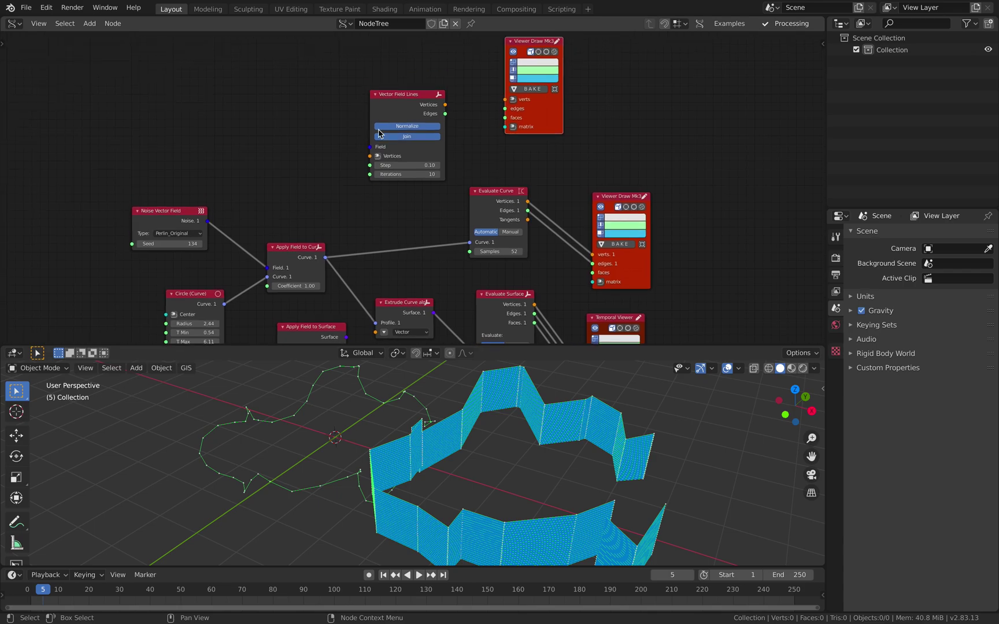
# Link the Noise Vector Field output to the Field input of Vector Field Lines and reposition both nodes.
pyautogui.moveTo(174, 211); pyautogui.dragTo(162, 164)
pyautogui.scroll(3, 171, 159)
pyautogui.moveTo(161, 149); pyautogui.dragTo(239, 191, button='middle')
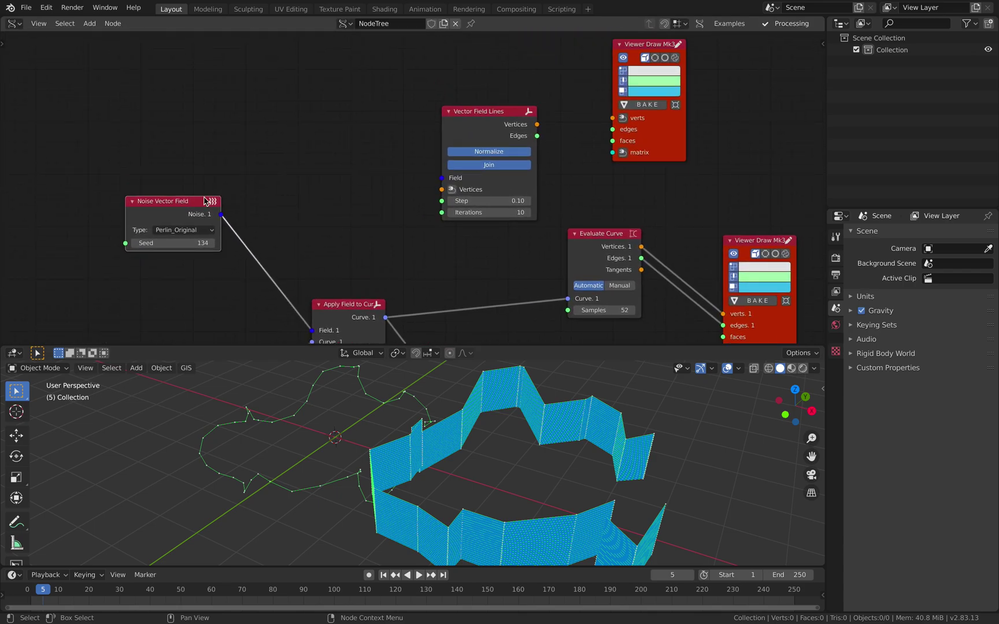
pyautogui.moveTo(202, 202); pyautogui.dragTo(184, 196)
pyautogui.moveTo(324, 399); pyautogui.dragTo(422, 445, button='middle')
pyautogui.moveTo(306, 214); pyautogui.dragTo(307, 214, button='middle')
pyautogui.moveTo(205, 196); pyautogui.dragTo(444, 180)
pyautogui.moveTo(476, 114); pyautogui.dragTo(480, 73)
# Add a Random Vector MK2 node and link its Random output to the Vertices input of Vector Field Lines.
pyautogui.hotkey('alt', 'space')
pyautogui.write('random')
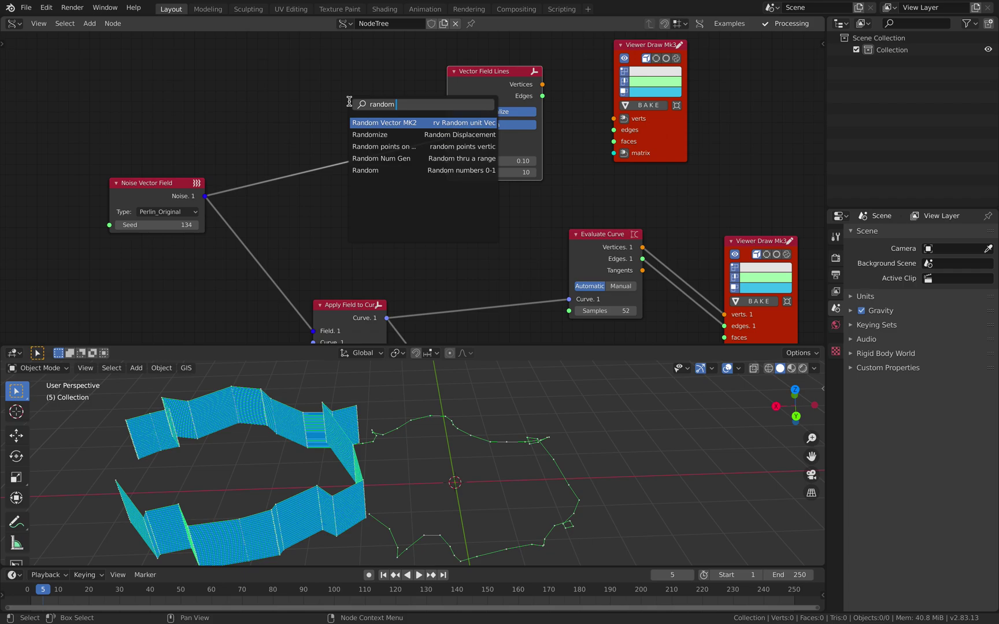
pyautogui.press('Return')
pyautogui.click(294, 64)
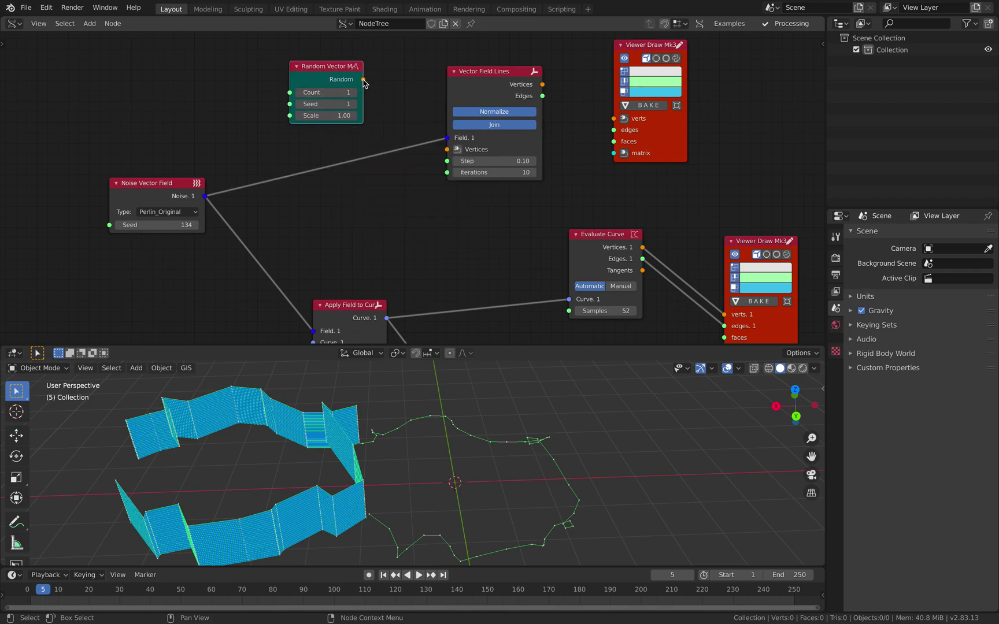
pyautogui.moveTo(364, 79); pyautogui.dragTo(447, 149)
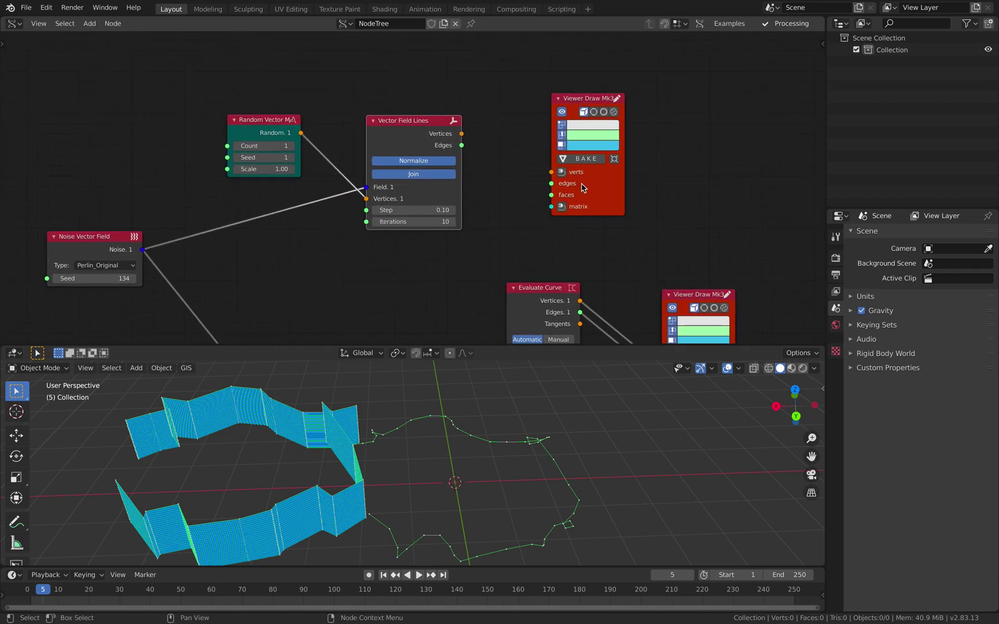
# Link the Vertices and Edges outputs of Vector Field Lines to the verts and edges inputs of the duplicated Viewer Draw node.
pyautogui.moveTo(583, 188); pyautogui.dragTo(589, 137)
pyautogui.moveTo(462, 134); pyautogui.dragTo(558, 121)
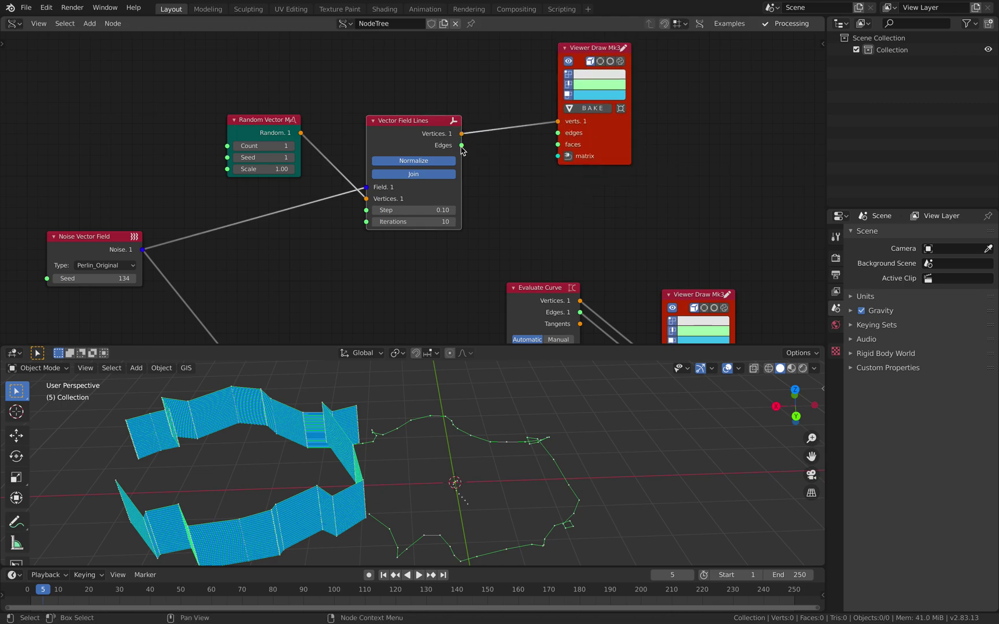
pyautogui.moveTo(462, 145); pyautogui.dragTo(558, 132)
# Add a Matrix In node to the field lines viewer's matrix input with a location X of -5.400.
pyautogui.click(567, 155)
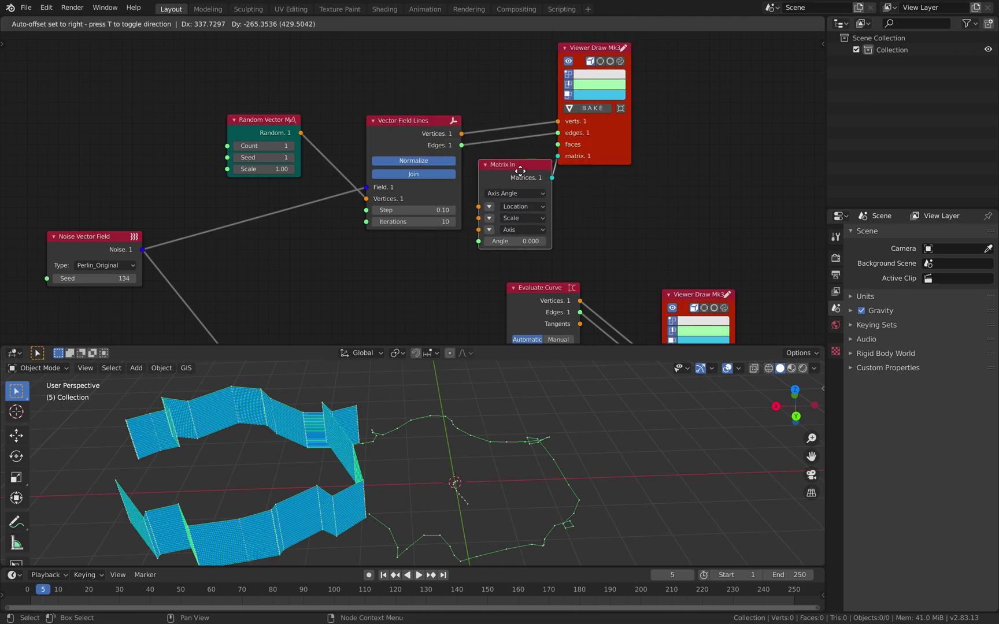
pyautogui.click(521, 173)
pyautogui.click(491, 209)
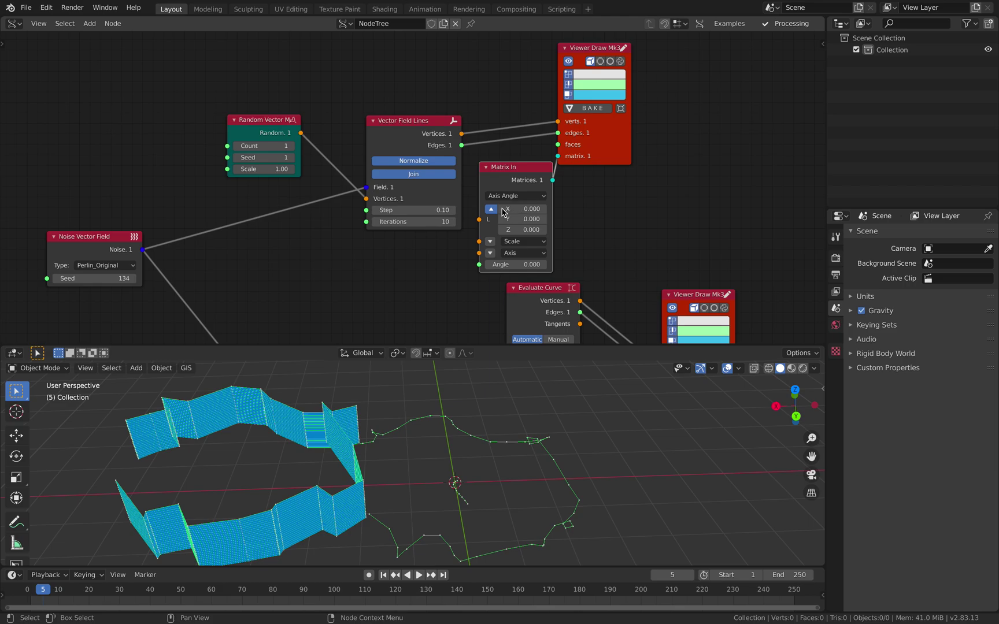
pyautogui.moveTo(503, 213); pyautogui.dragTo(524, 212)
pyautogui.moveTo(642, 475); pyautogui.dragTo(546, 473, button='middle')
pyautogui.scroll(3, 546, 473)
pyautogui.moveTo(624, 231); pyautogui.dragTo(634, 211, button='middle')
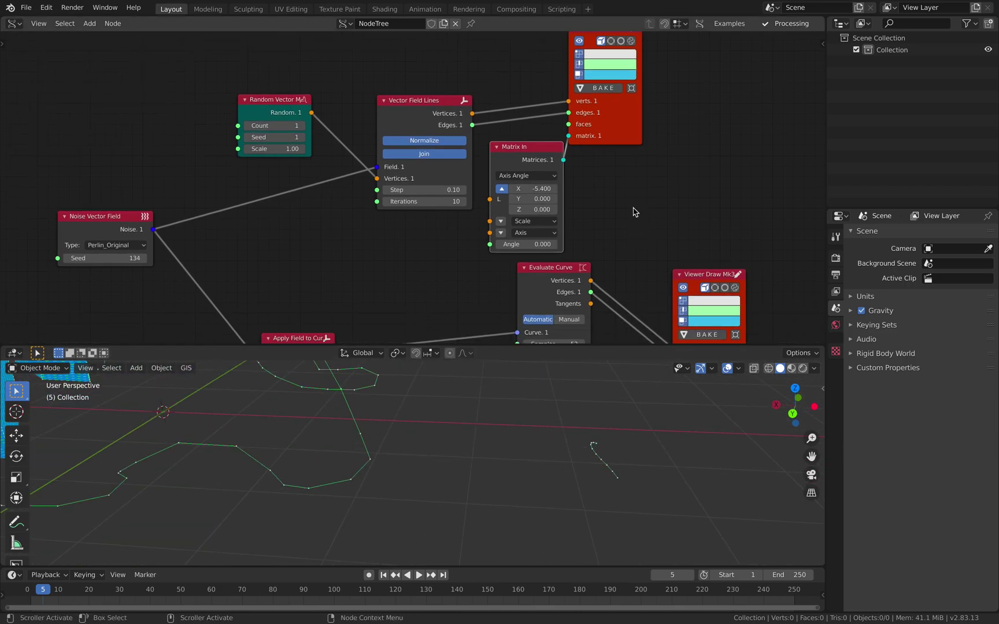
# Set the Random Vector Seed to 27 and the Vector Field Lines Step to 0.12 and Iterations to 27, and save the file.
pyautogui.moveTo(272, 137); pyautogui.dragTo(288, 137)
pyautogui.moveTo(552, 466); pyautogui.dragTo(580, 478, button='middle')
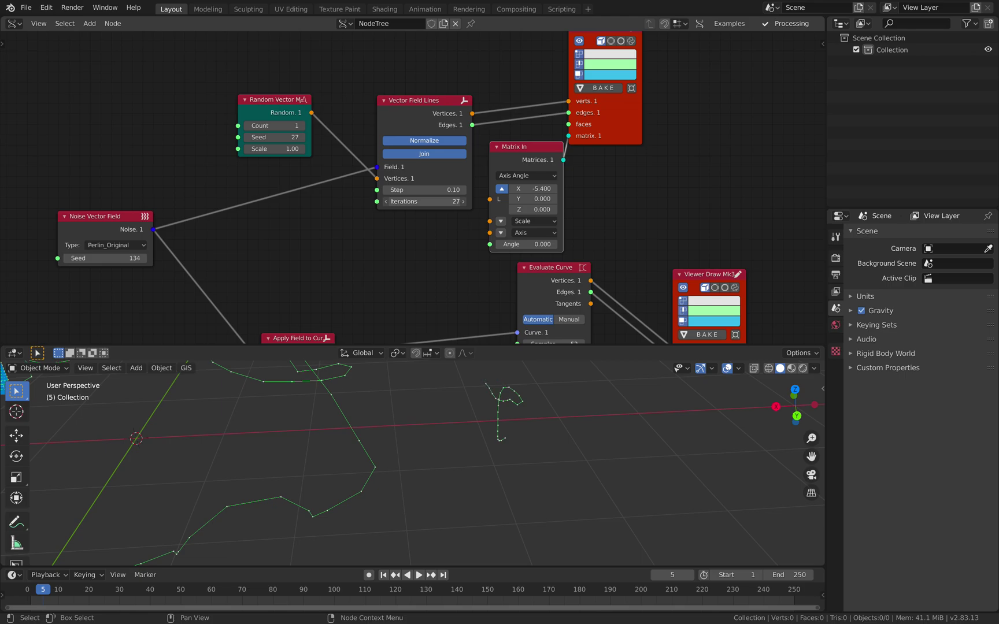
pyautogui.moveTo(114, 224); pyautogui.dragTo(120, 226)
pyautogui.moveTo(349, 327); pyautogui.dragTo(364, 325, button='middle')
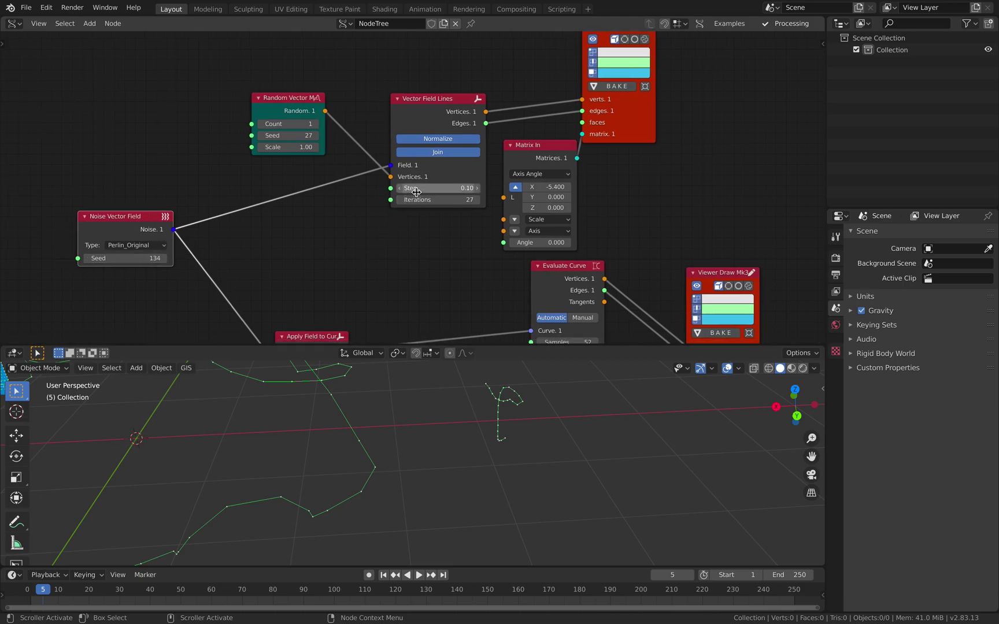
pyautogui.moveTo(412, 188); pyautogui.dragTo(471, 199)
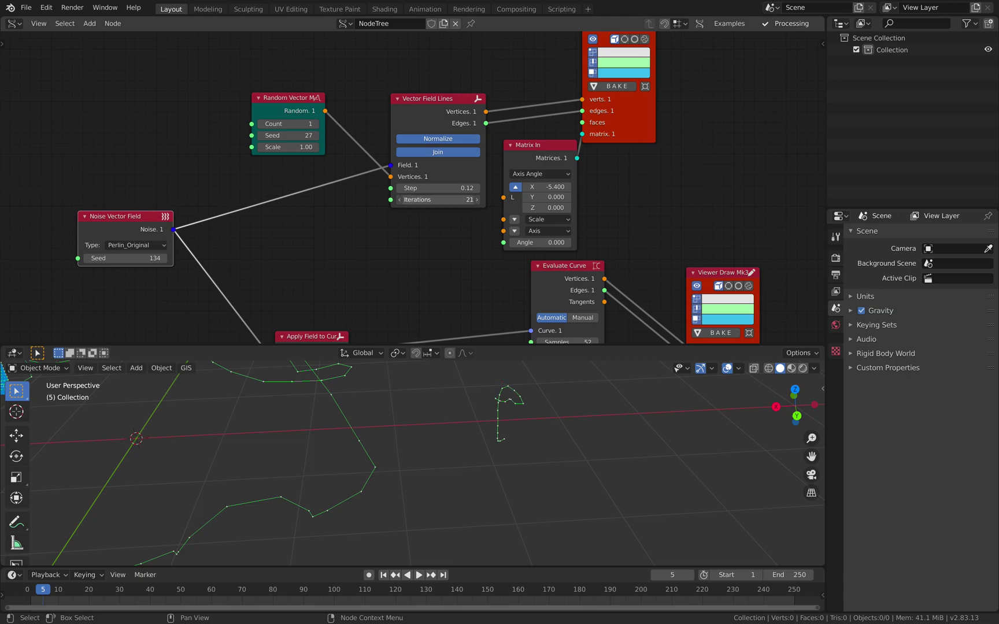
pyautogui.click(351, 224)
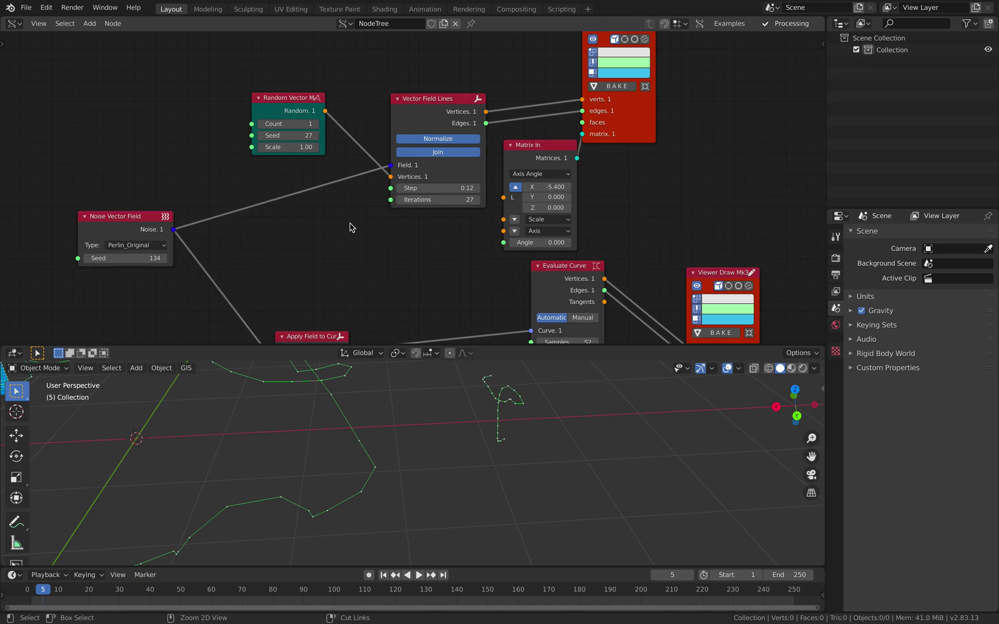
pyautogui.moveTo(351, 227); pyautogui.dragTo(352, 232, button='middle')
pyautogui.hotkey('ctrl', 's')
# Set the Random Vector node's Count to 189 and Seed to 69.
pyautogui.moveTo(292, 125); pyautogui.dragTo(333, 134)
pyautogui.click(301, 134)
pyautogui.scroll(-4, 535, 463)
pyautogui.keyDown('shift'); pyautogui.moveTo(535, 463); pyautogui.dragTo(508, 488, button='middle'); pyautogui.keyUp('shift')
pyautogui.moveTo(283, 142); pyautogui.dragTo(332, 142)
pyautogui.moveTo(273, 131); pyautogui.dragTo(381, 130)
pyautogui.moveTo(515, 475); pyautogui.dragTo(491, 465, button='middle')
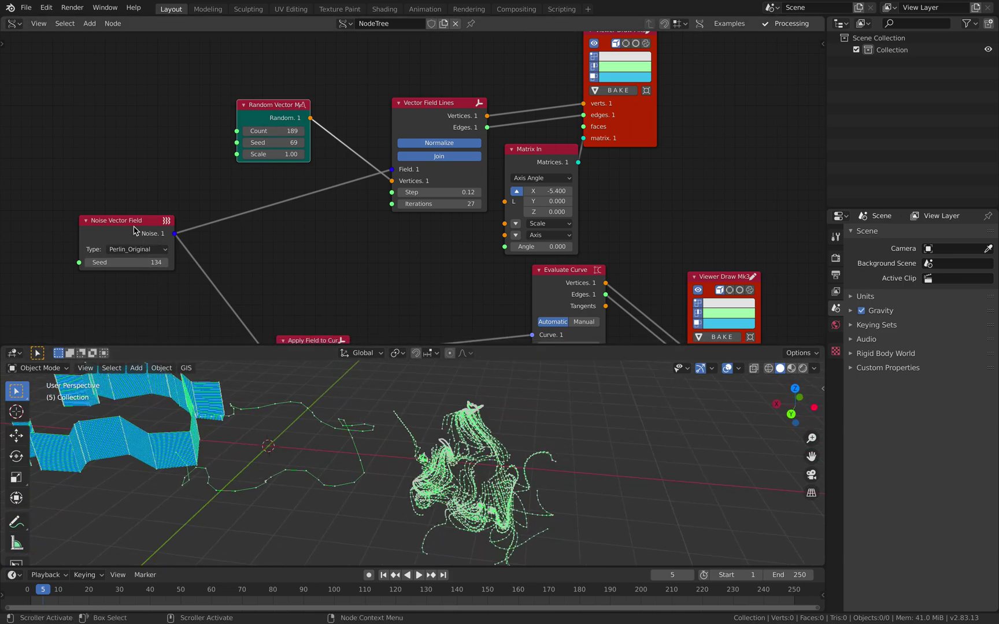
# Widen the Vector Field Lines node and reposition the Noise Vector Field and Random Vector nodes.
pyautogui.moveTo(134, 226); pyautogui.dragTo(128, 220)
pyautogui.moveTo(268, 119); pyautogui.dragTo(262, 125)
pyautogui.moveTo(284, 146); pyautogui.dragTo(258, 155, button='middle')
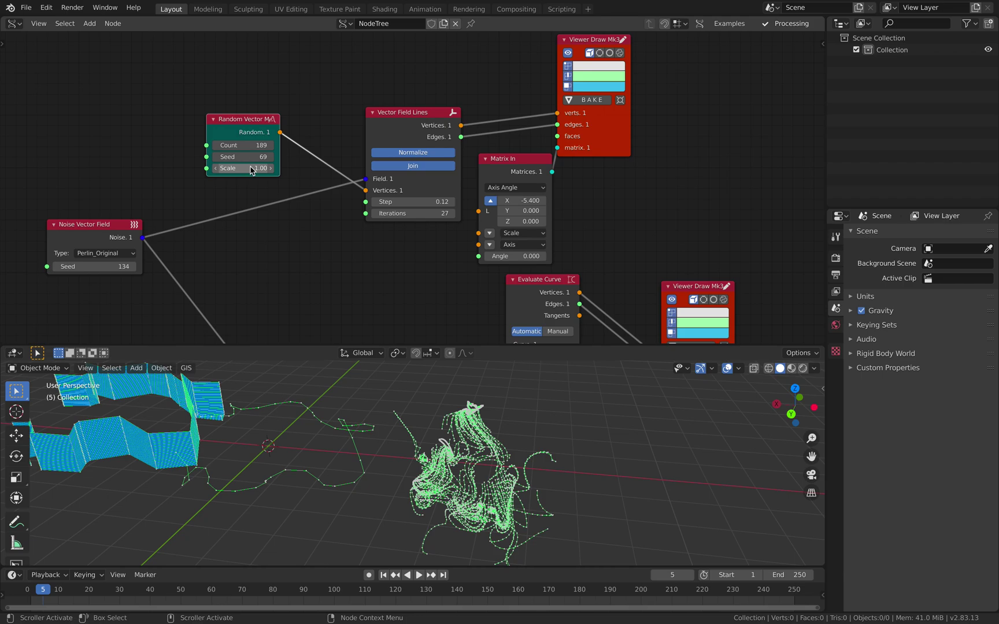
pyautogui.moveTo(367, 134); pyautogui.dragTo(339, 140)
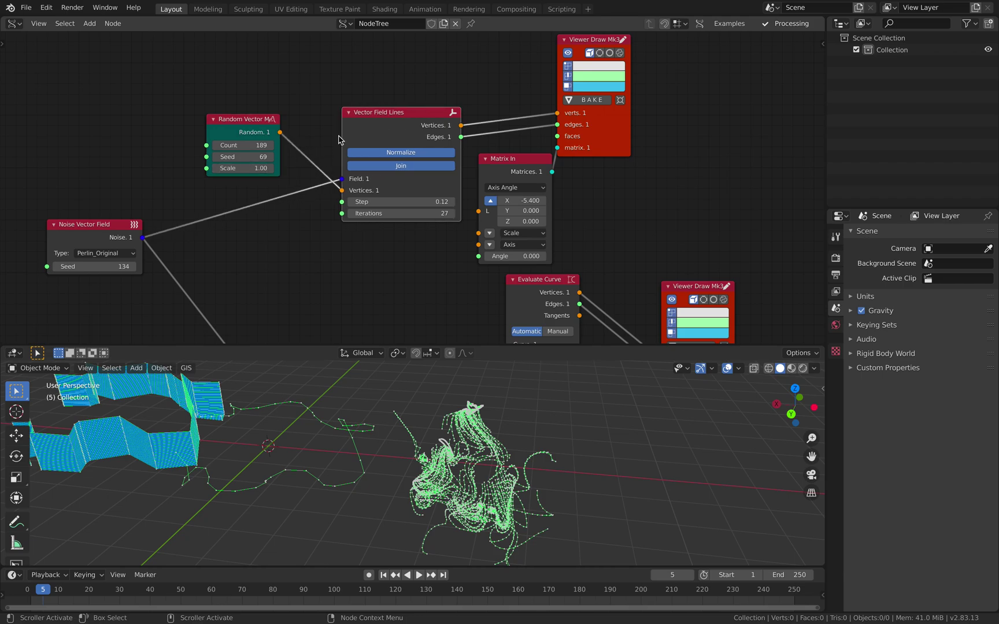
pyautogui.moveTo(247, 133); pyautogui.dragTo(233, 128)
pyautogui.moveTo(463, 456); pyautogui.dragTo(485, 458, button='middle')
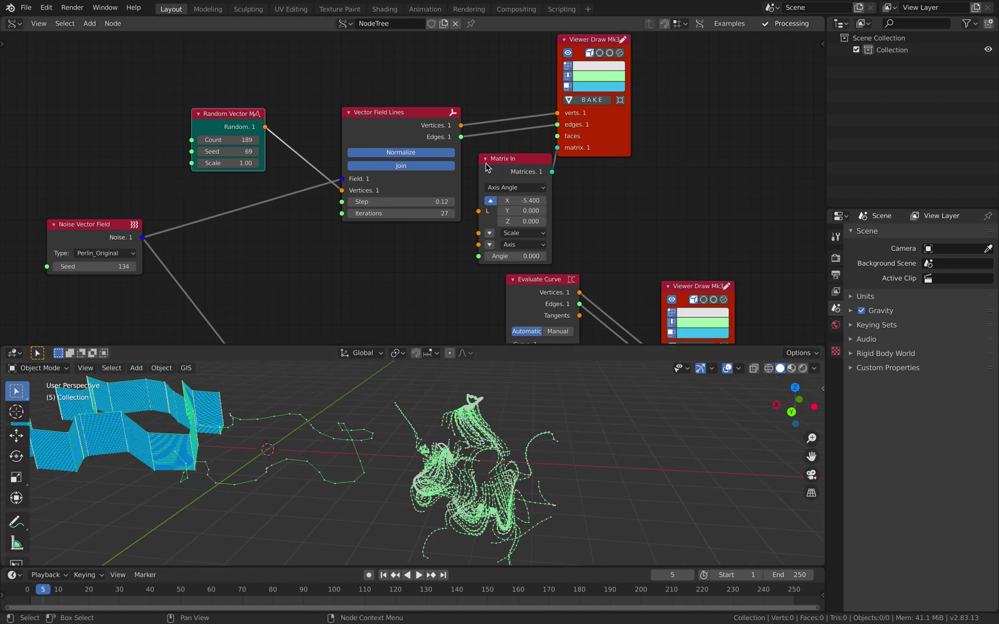
# Hide the vertices in the field lines viewer and set its edge colour to light blue.
pyautogui.click(568, 66)
pyautogui.click(568, 66)
pyautogui.click(568, 66)
pyautogui.click(568, 66)
pyautogui.click(584, 75)
pyautogui.moveTo(603, 97); pyautogui.dragTo(621, 106)
pyautogui.moveTo(320, 423); pyautogui.dragTo(428, 429, button='middle')
pyautogui.scroll(-1, 626, 275)
pyautogui.moveTo(626, 275); pyautogui.dragTo(614, 236, button='middle')
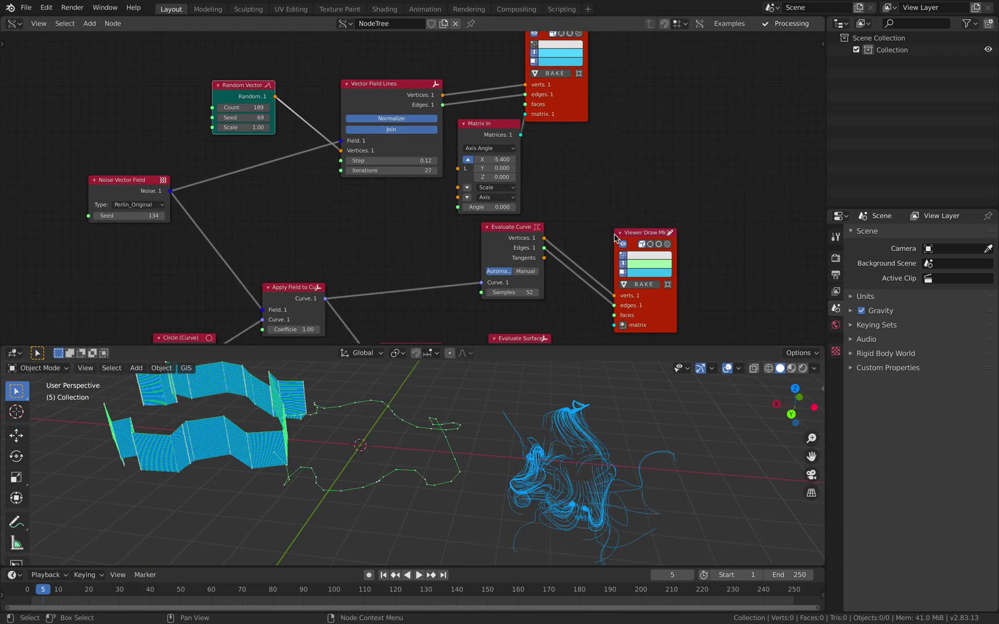
# Set the face colour of the Evaluate Curve viewer to bright green and save the file.
pyautogui.click(644, 276)
pyautogui.moveTo(656, 183); pyautogui.dragTo(654, 176)
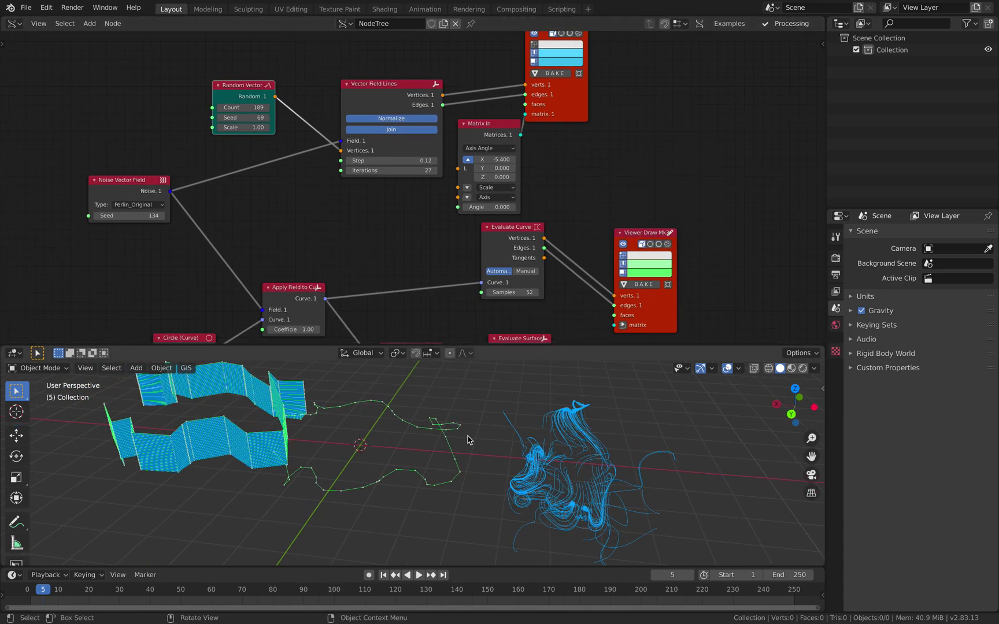
pyautogui.moveTo(468, 437); pyautogui.dragTo(386, 430, button='middle')
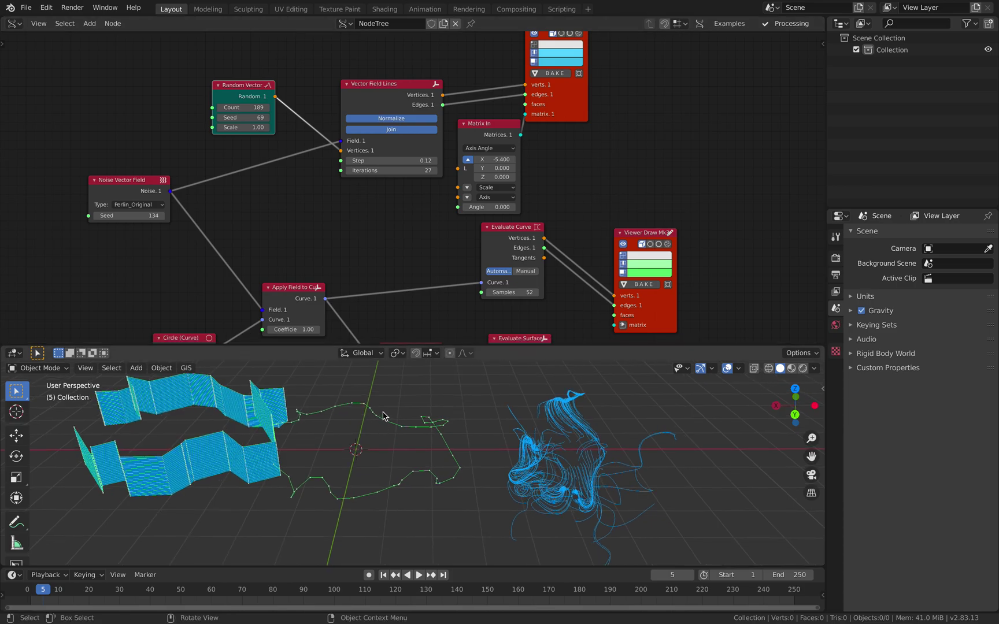
pyautogui.moveTo(260, 311); pyautogui.dragTo(271, 240, button='middle')
pyautogui.scroll(-2, 272, 240)
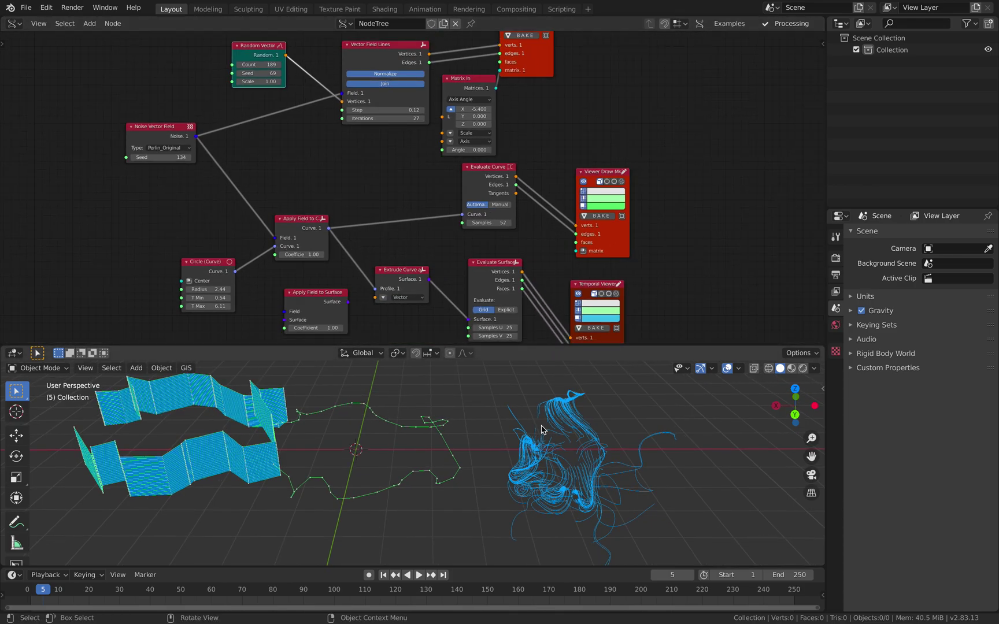
pyautogui.moveTo(547, 448); pyautogui.dragTo(531, 422, button='middle')
pyautogui.hotkey('ctrl', 's')
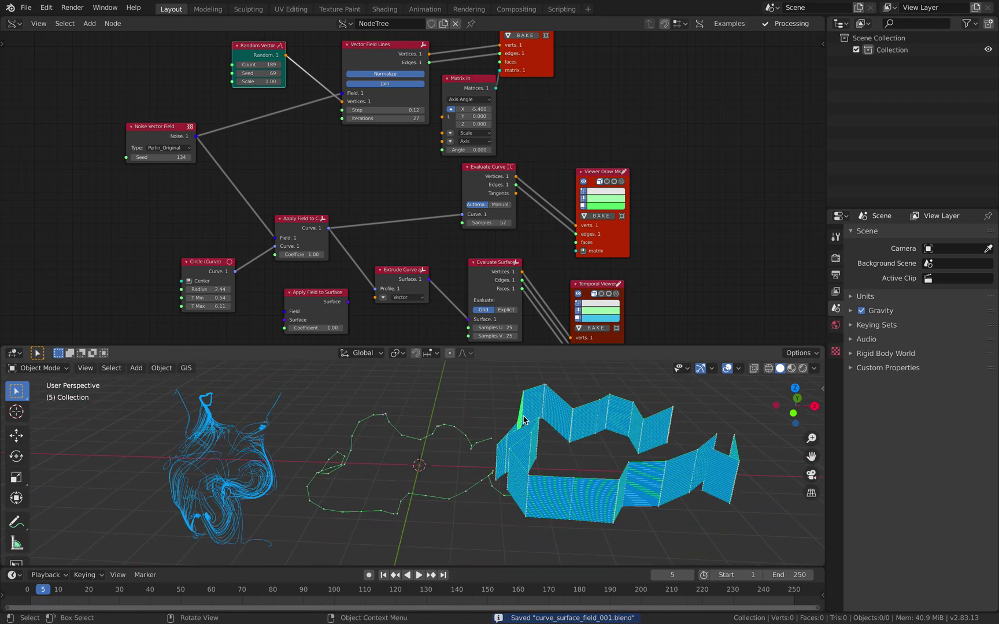
# Set the location X of the Temporal Viewer's Matrix In node to 6.480.
pyautogui.moveTo(404, 229); pyautogui.dragTo(376, 163, button='middle')
pyautogui.moveTo(485, 332); pyautogui.dragTo(582, 332)
pyautogui.moveTo(482, 395); pyautogui.dragTo(428, 401, button='middle')
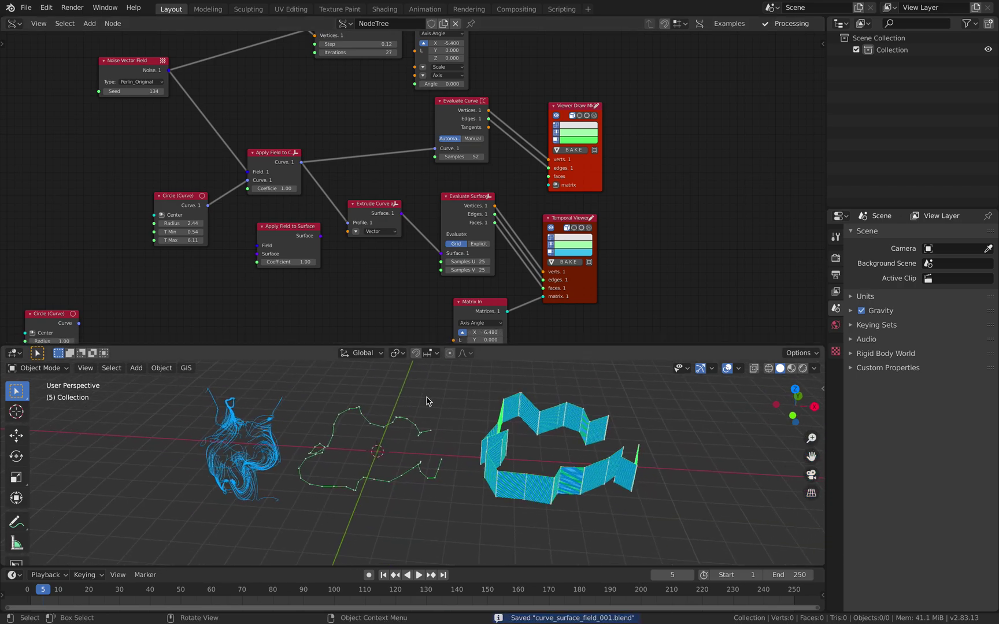
pyautogui.moveTo(459, 221); pyautogui.dragTo(475, 221, button='middle')
pyautogui.scroll(-1, 393, 212)
pyautogui.moveTo(404, 218); pyautogui.dragTo(415, 224, button='middle')
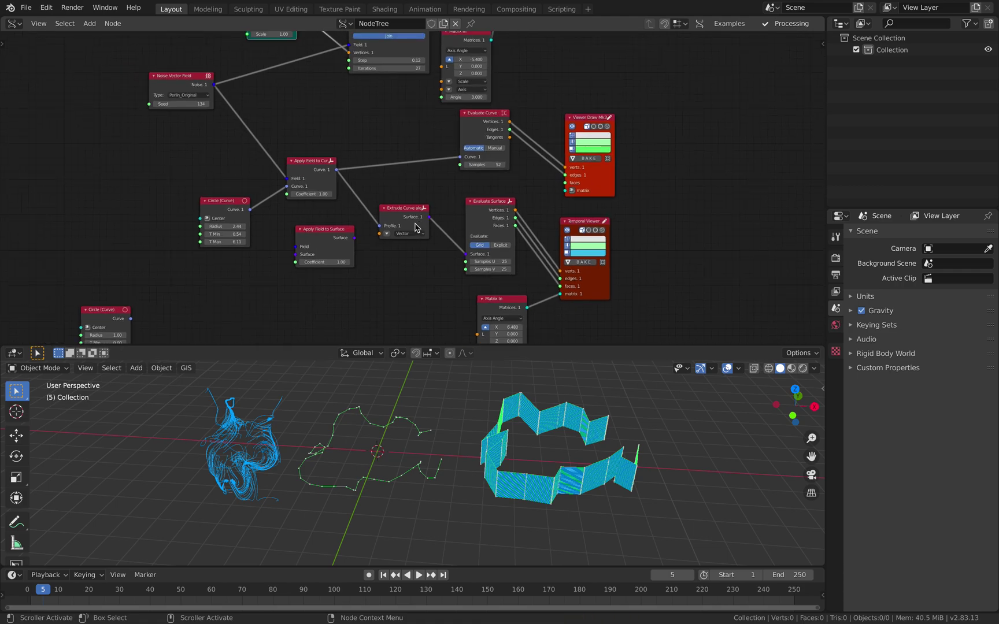
pyautogui.scroll(1, 414, 224)
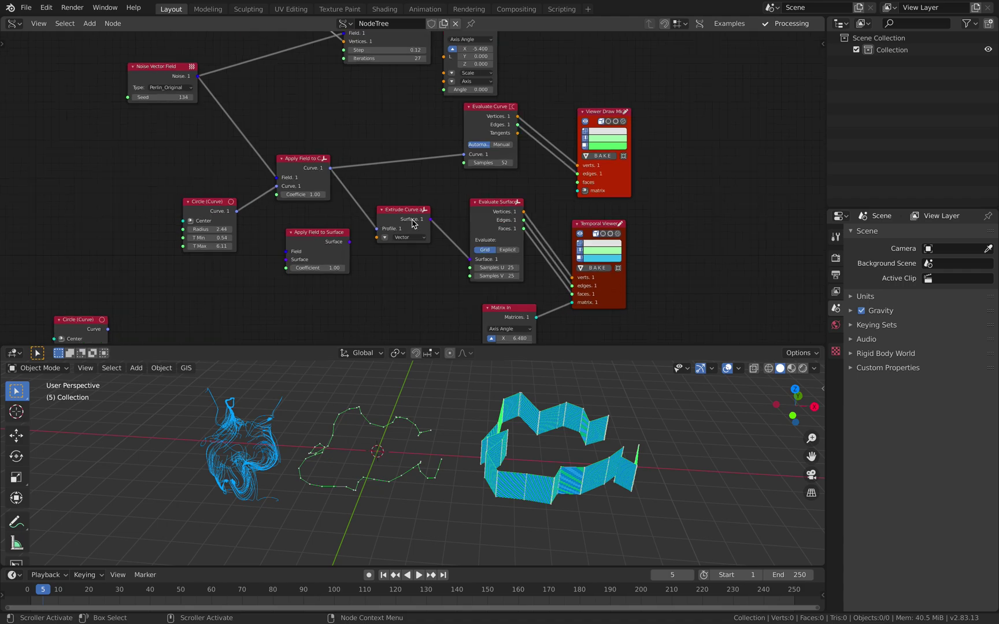
# Handwrite the annotation "BUNJi = mate" beside the nodes, underline "mate" and sketch a face and a peace-sign hand above it.
pyautogui.moveTo(429, 161); pyautogui.dragTo(132, 183, button='middle')
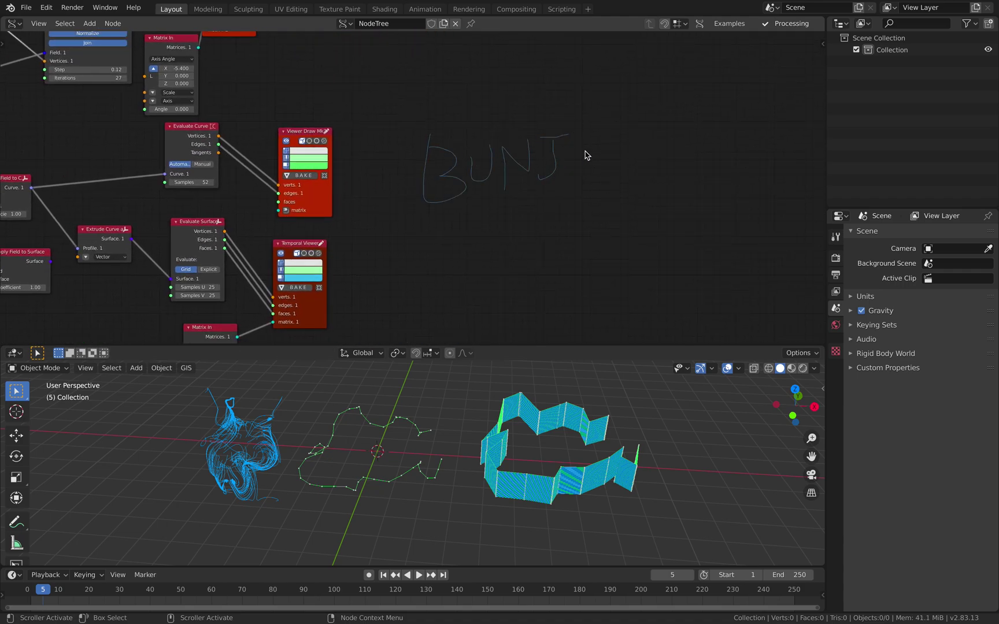
pyautogui.moveTo(601, 157); pyautogui.dragTo(510, 169, button='middle')
pyautogui.moveTo(539, 170); pyautogui.dragTo(556, 166)
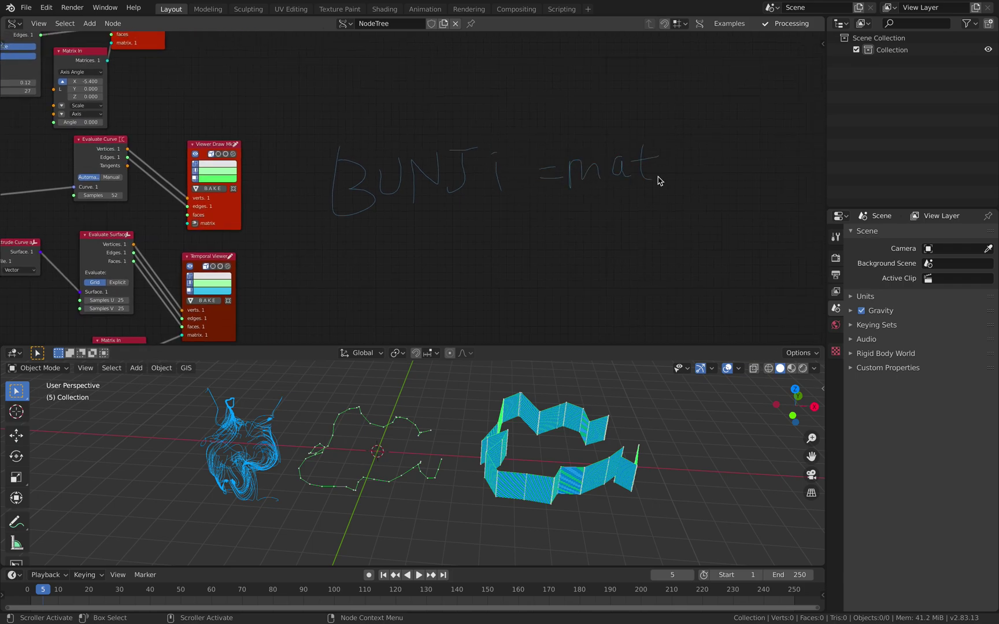
pyautogui.keyDown('shift'); pyautogui.scroll(3, 664, 198); pyautogui.keyUp('shift')
pyautogui.moveTo(491, 189); pyautogui.dragTo(533, 199)
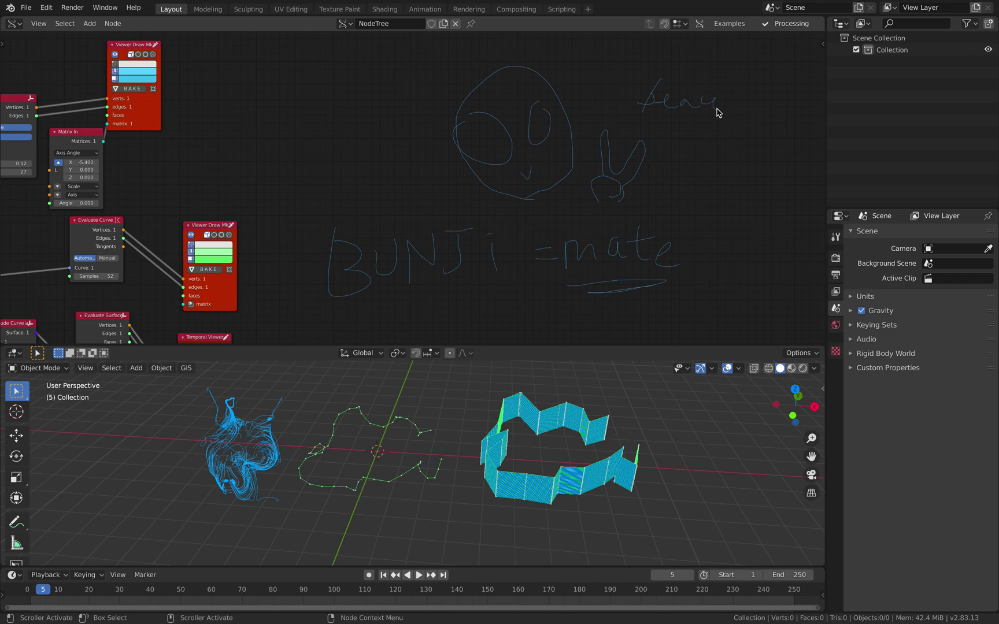
# Look over the whole node tree and switch to the browser with Sverchok's GitHub pull request #2993.
pyautogui.scroll(-2, 422, 230)
pyautogui.moveTo(355, 216); pyautogui.dragTo(572, 170, button='middle')
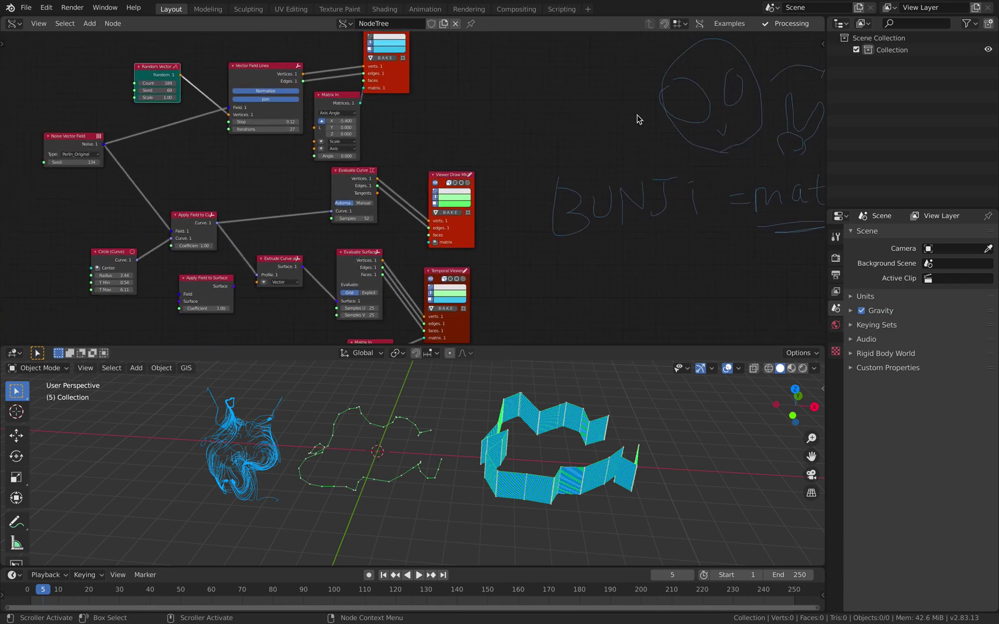
pyautogui.moveTo(414, 156)
pyautogui.mouseDown(button='middle')
pyautogui.moveTo(533, 152)
pyautogui.moveTo(576, 129)
pyautogui.mouseUp(button='middle')
pyautogui.scroll(-1, 521, 145)
pyautogui.moveTo(516, 147); pyautogui.dragTo(493, 165, button='middle')
pyautogui.moveTo(458, 121); pyautogui.dragTo(398, 141, button='middle')
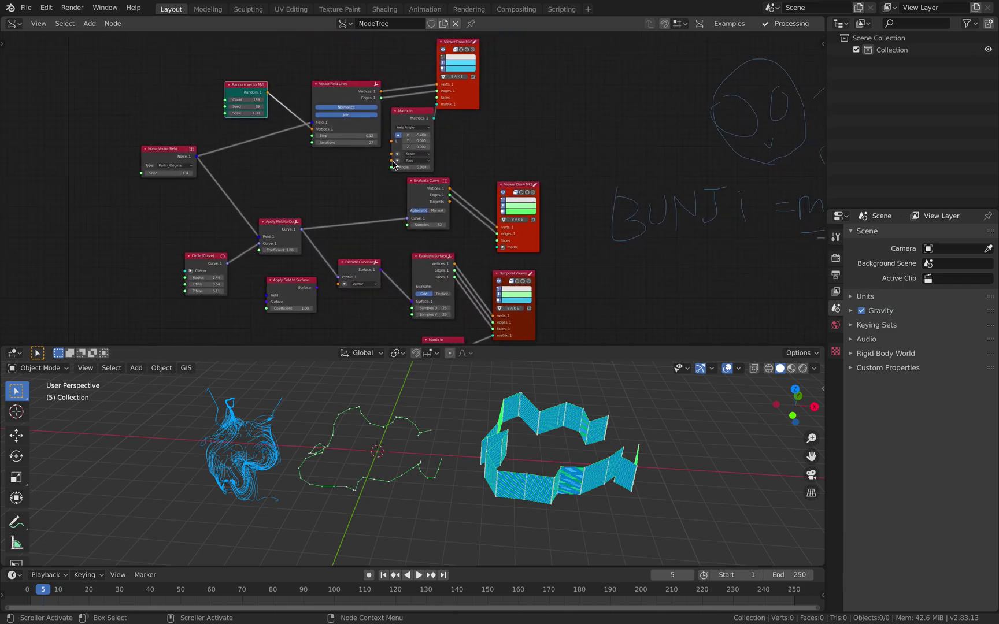
pyautogui.hotkey('ctrl', 'Right')
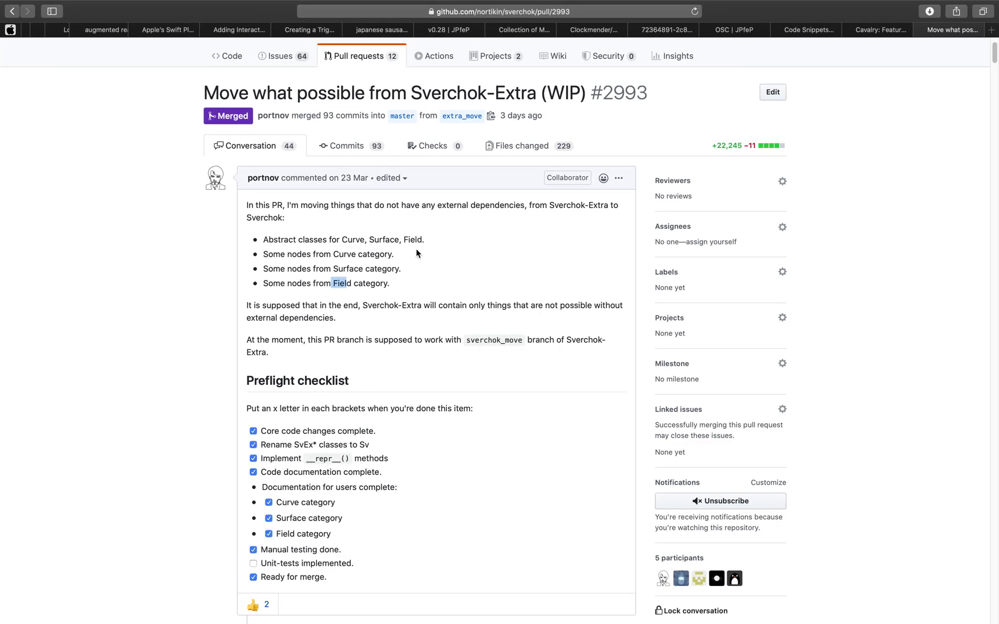
# Read the pull request's description, highlighting the Curve, Surface and Field classes and the title's Sverchok-Extra wording.
pyautogui.doubleClick(308, 238)
pyautogui.tripleClick(311, 239)
pyautogui.doubleClick(313, 242)
pyautogui.doubleClick(345, 241)
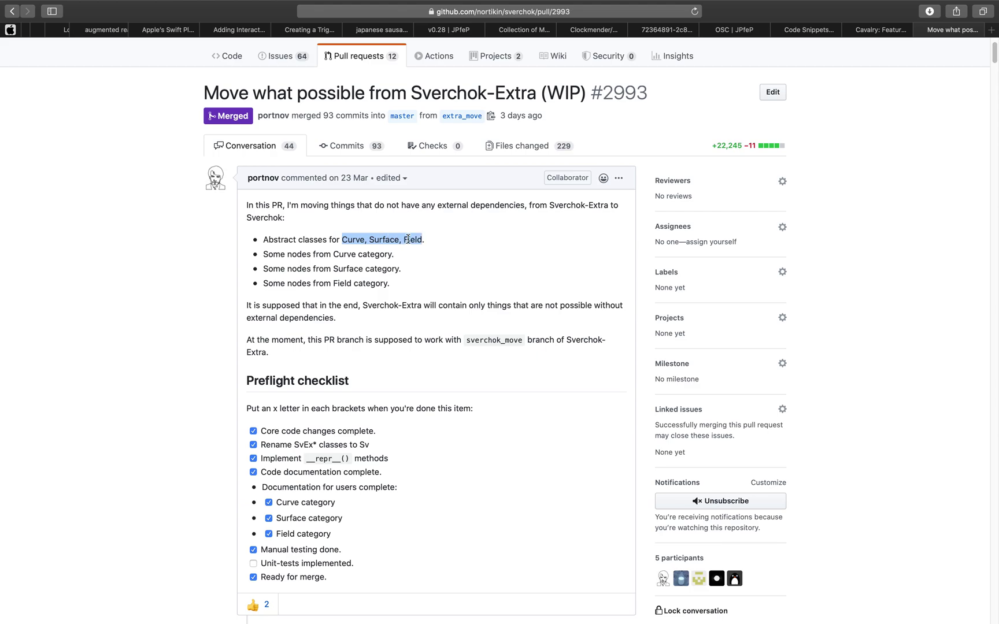
pyautogui.click(351, 237)
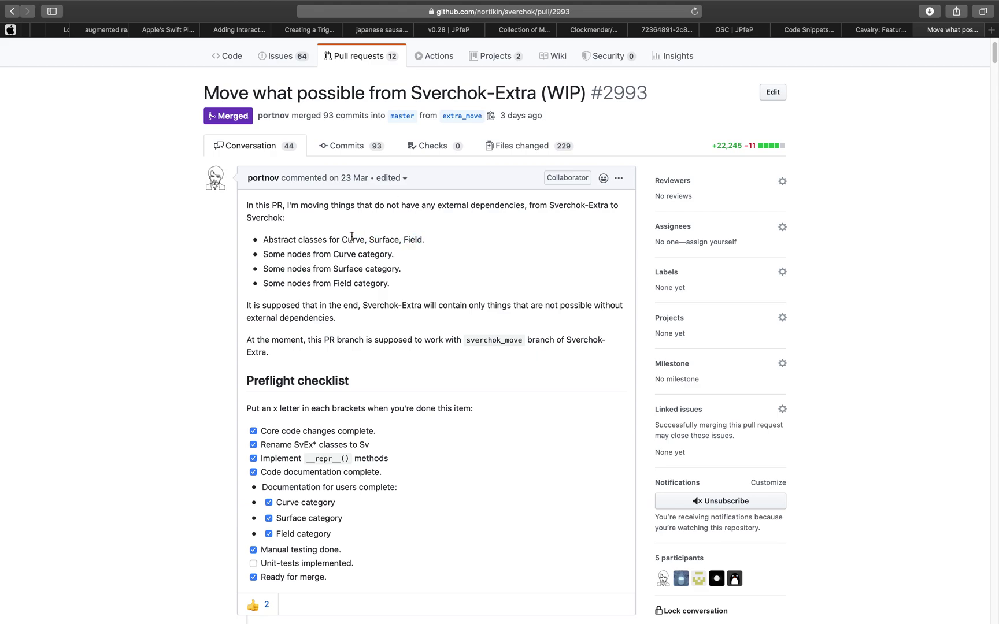
pyautogui.doubleClick(386, 239)
pyautogui.scroll(-10, 419, 239)
pyautogui.scroll(15, 511, 282)
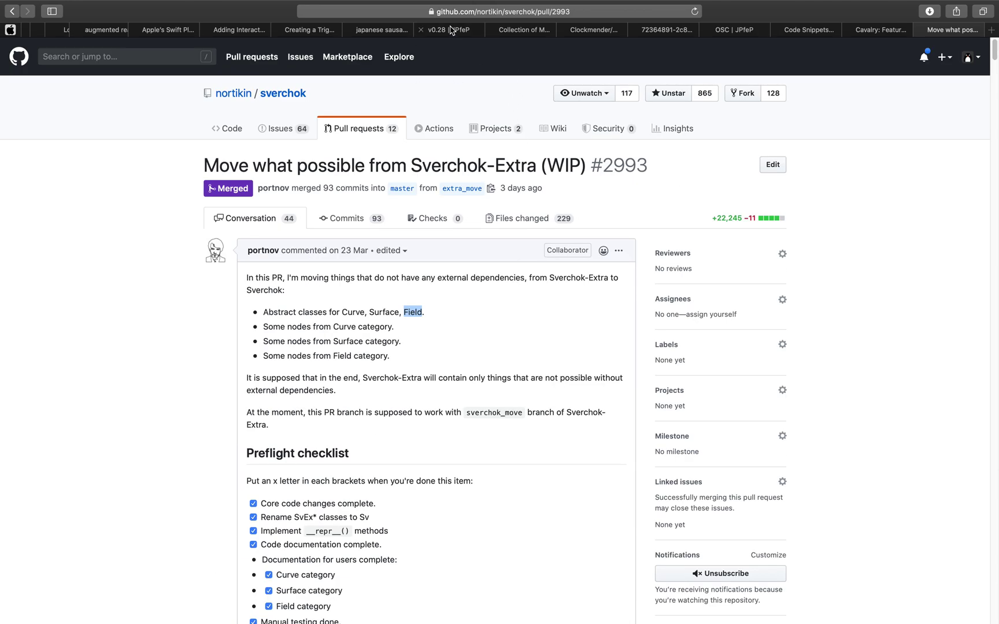
pyautogui.doubleClick(443, 169)
# Look through the pull request's comments for example node trees and renders of curves, surfaces and vector fields.
pyautogui.scroll(-20, 157, 300)
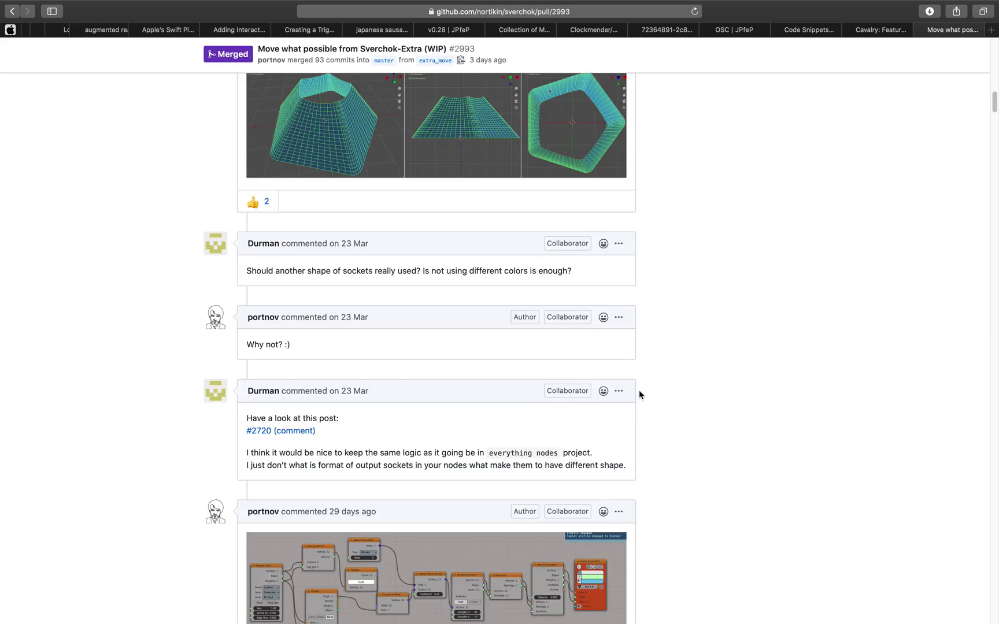
pyautogui.scroll(-14, 639, 394)
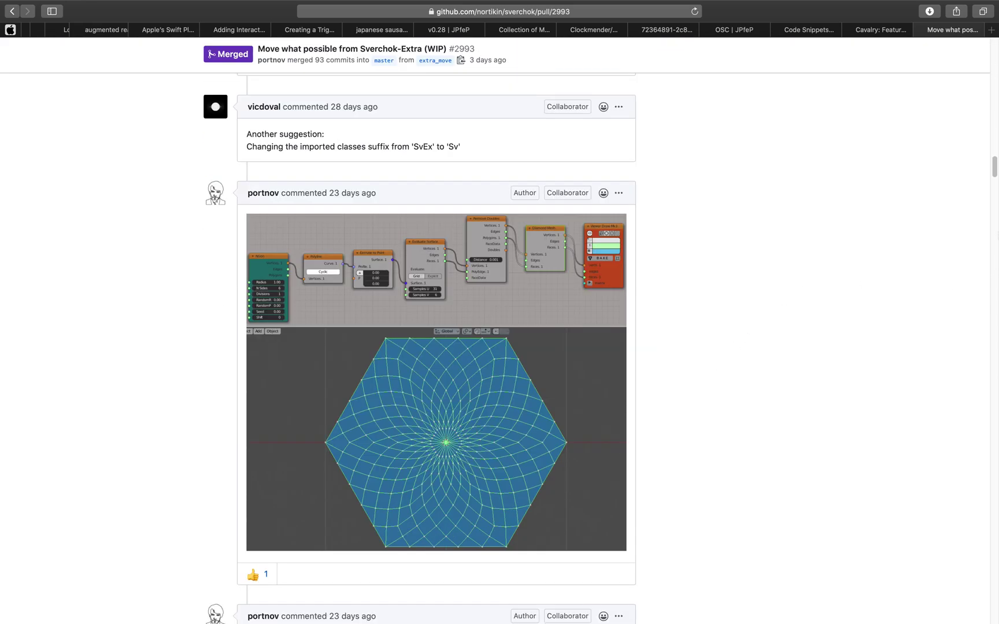
pyautogui.moveTo(996, 173); pyautogui.dragTo(995, 208)
pyautogui.scroll(-20, 586, 370)
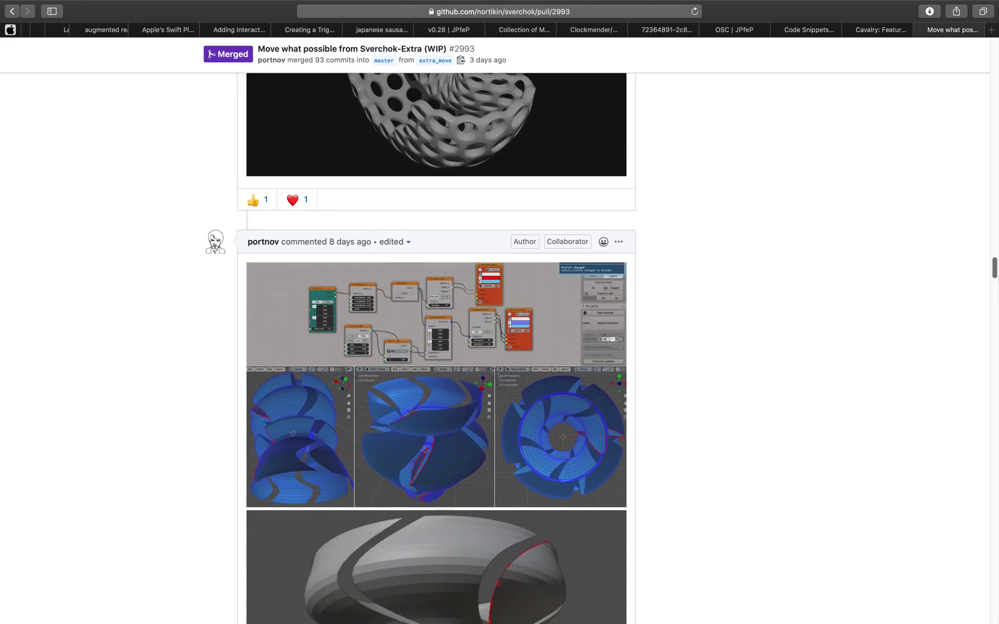
pyautogui.scroll(-20, 973, 356)
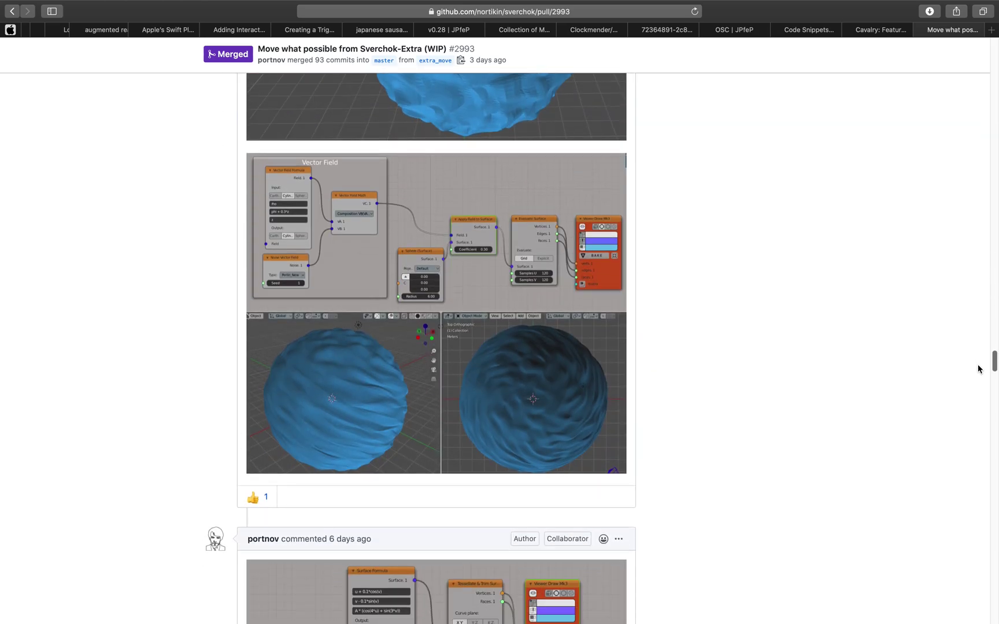
pyautogui.scroll(-20, 981, 388)
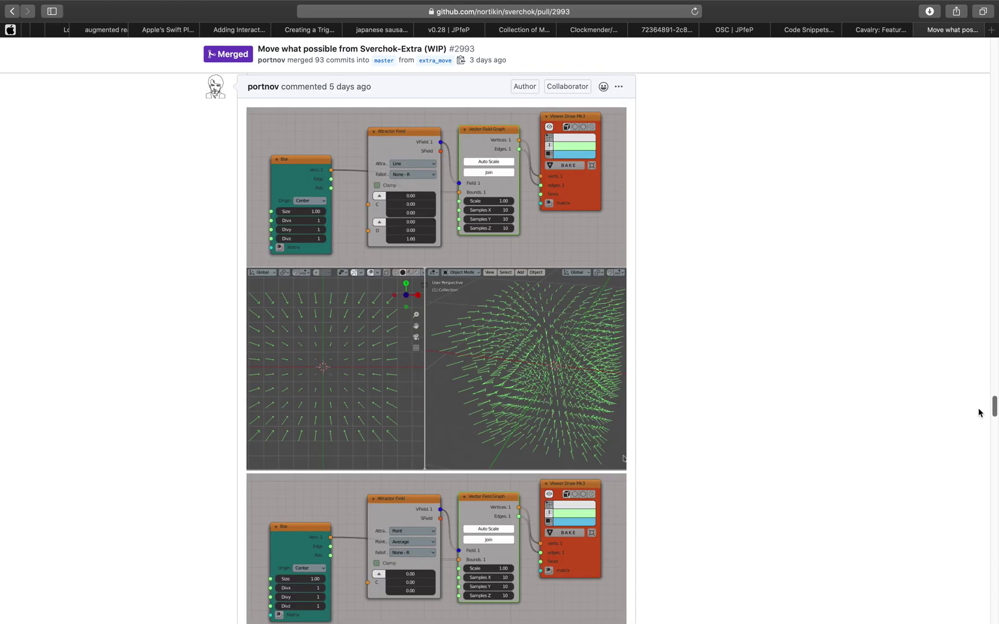
pyautogui.scroll(-20, 981, 416)
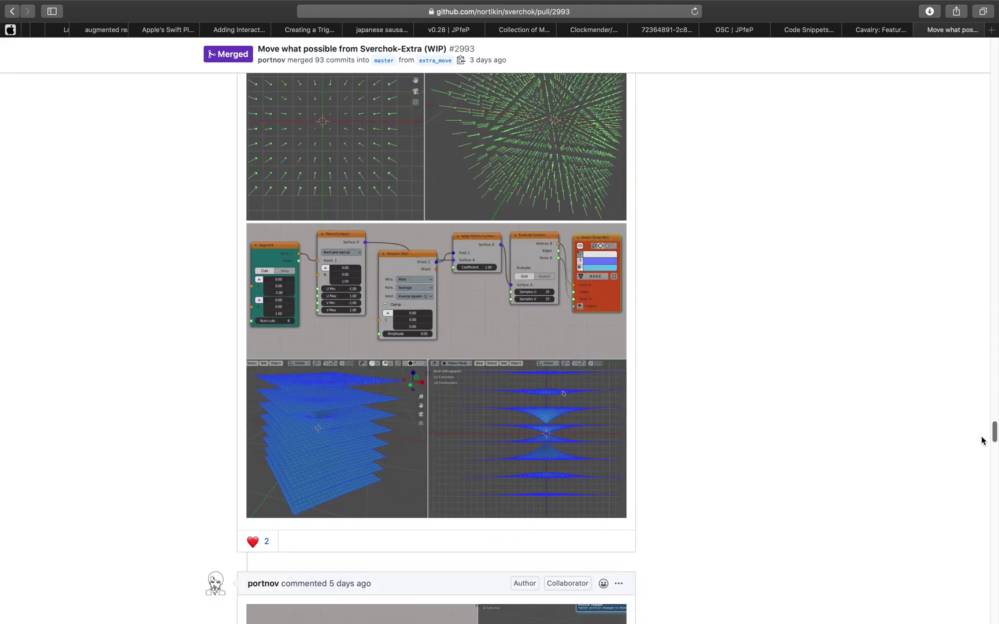
pyautogui.scroll(-8, 981, 448)
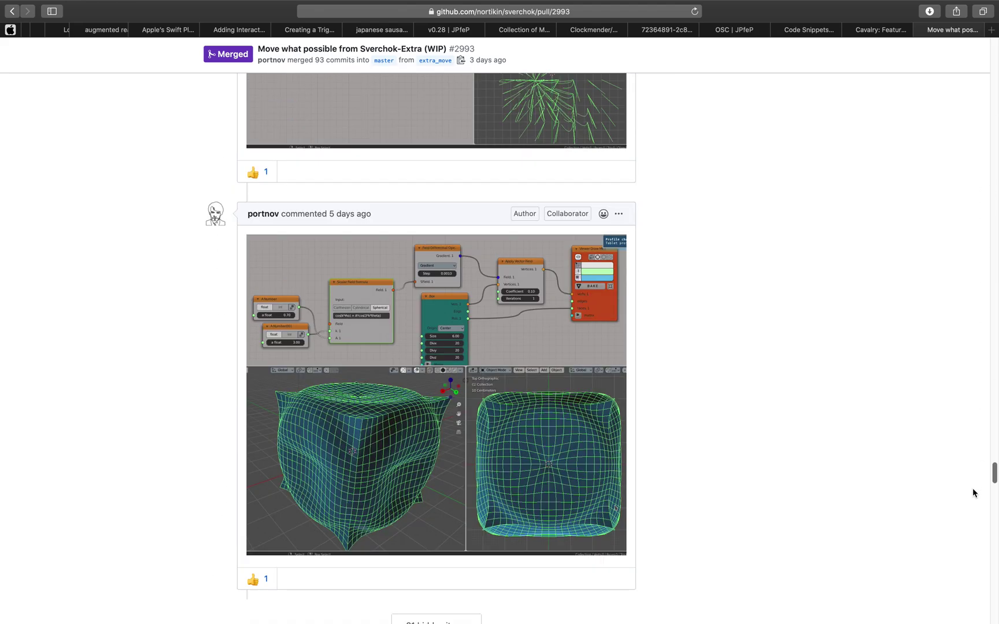
pyautogui.scroll(-20, 961, 537)
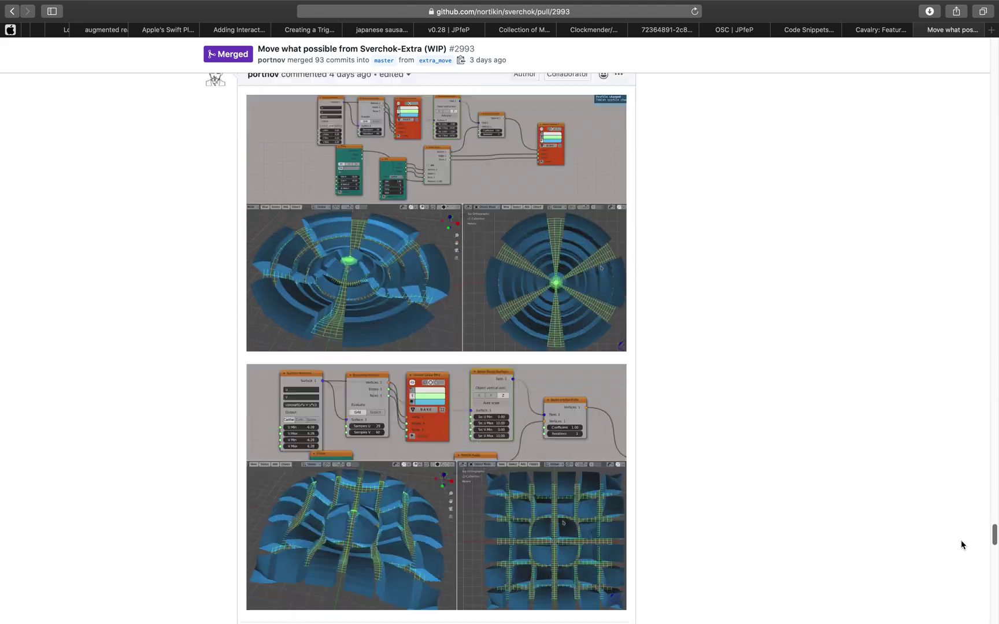
pyautogui.scroll(-20, 973, 581)
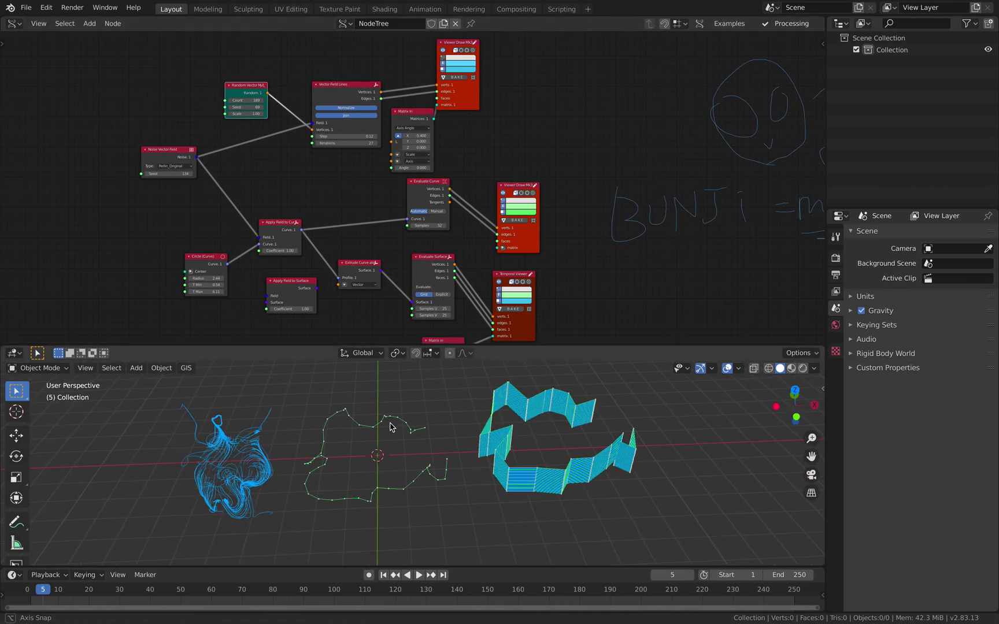
# Return to Blender and set the Random Vector seed to 101 and the Noise Vector Field seed to 192.
pyautogui.scroll(3, 228, 437)
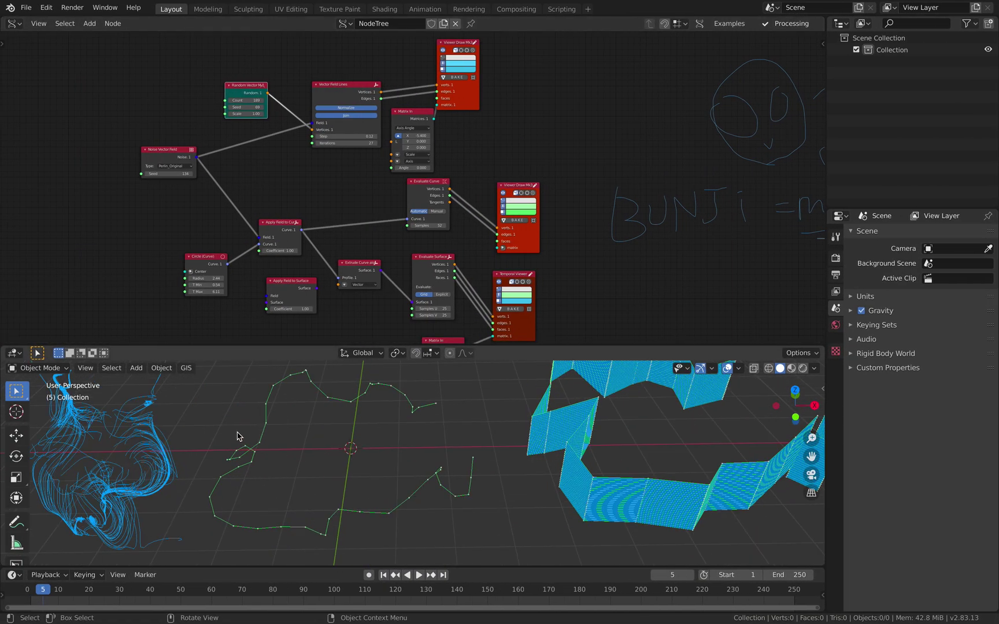
pyautogui.moveTo(228, 438)
pyautogui.mouseDown(button='middle')
pyautogui.moveTo(486, 466)
pyautogui.moveTo(364, 446)
pyautogui.moveTo(402, 440)
pyautogui.moveTo(393, 463)
pyautogui.moveTo(370, 457)
pyautogui.moveTo(404, 457)
pyautogui.moveTo(360, 435)
pyautogui.moveTo(385, 452)
pyautogui.moveTo(417, 448)
pyautogui.moveTo(410, 411)
pyautogui.mouseUp(button='middle')
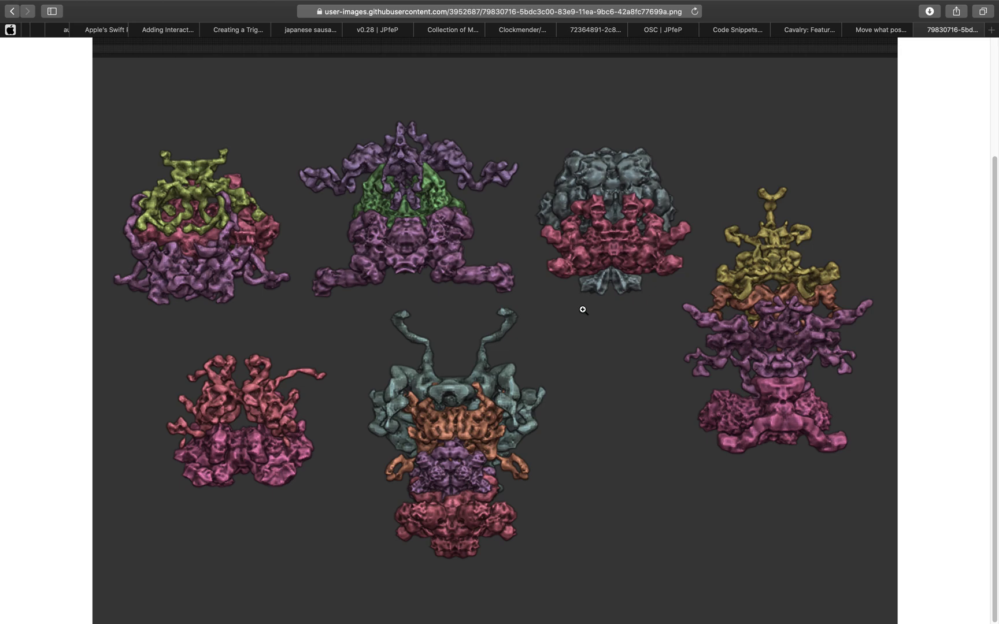
pyautogui.hotkey('ctrl', 'Left')
pyautogui.scroll(2, 338, 116)
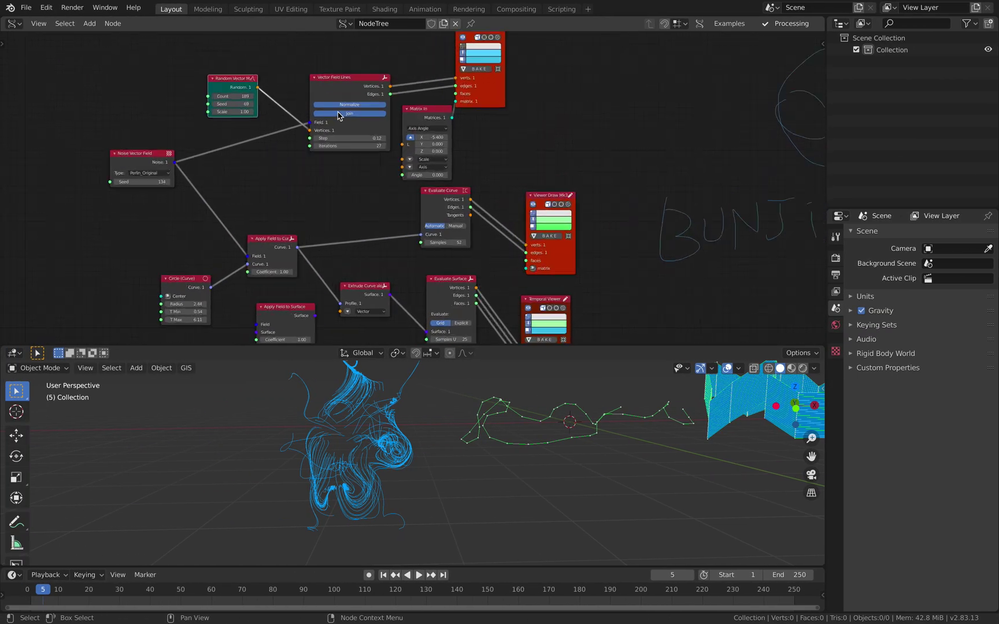
pyautogui.scroll(1, 338, 115)
pyautogui.moveTo(221, 96); pyautogui.dragTo(243, 97)
pyautogui.scroll(-1, 376, 405)
pyautogui.keyDown('shift'); pyautogui.moveTo(376, 405); pyautogui.dragTo(372, 422, button='middle'); pyautogui.keyUp('shift')
pyautogui.moveTo(120, 181); pyautogui.dragTo(153, 181)
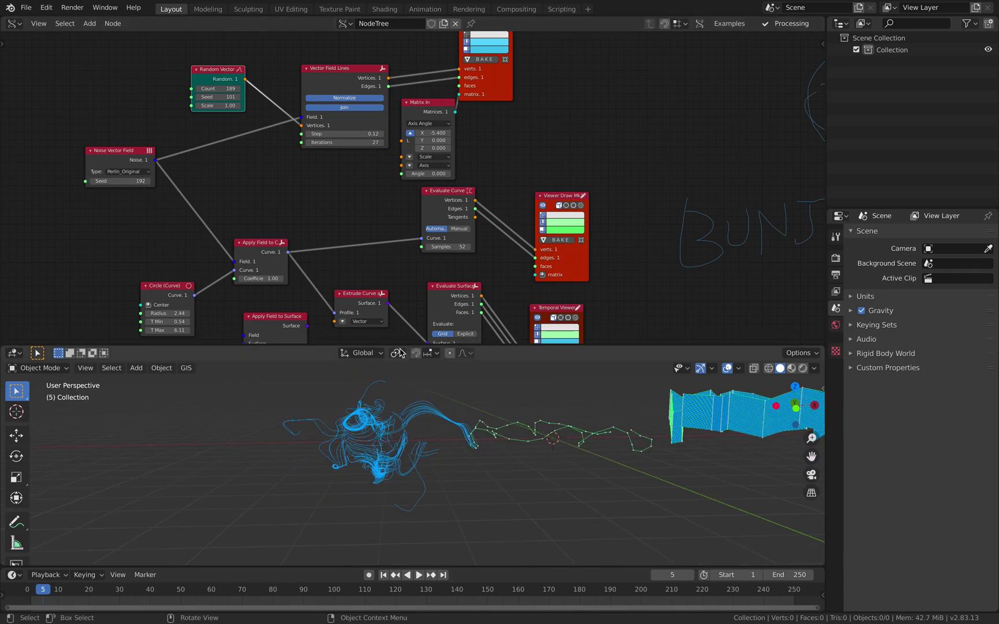
# Enlarge the 3D viewport at the node editor's expense and save the file.
pyautogui.moveTo(400, 347); pyautogui.dragTo(399, 267)
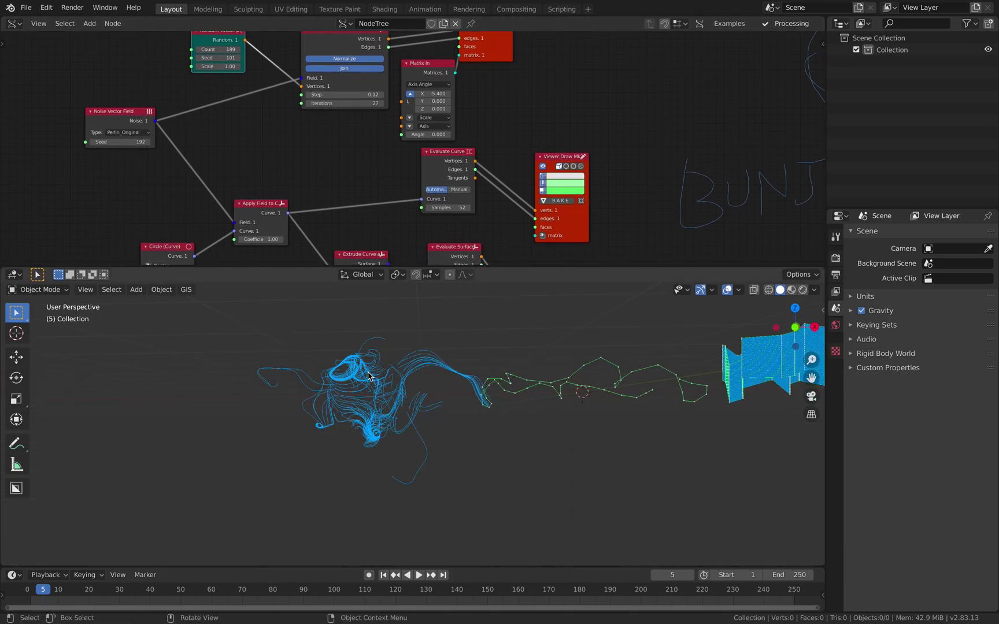
pyautogui.moveTo(368, 376); pyautogui.dragTo(323, 379, button='middle')
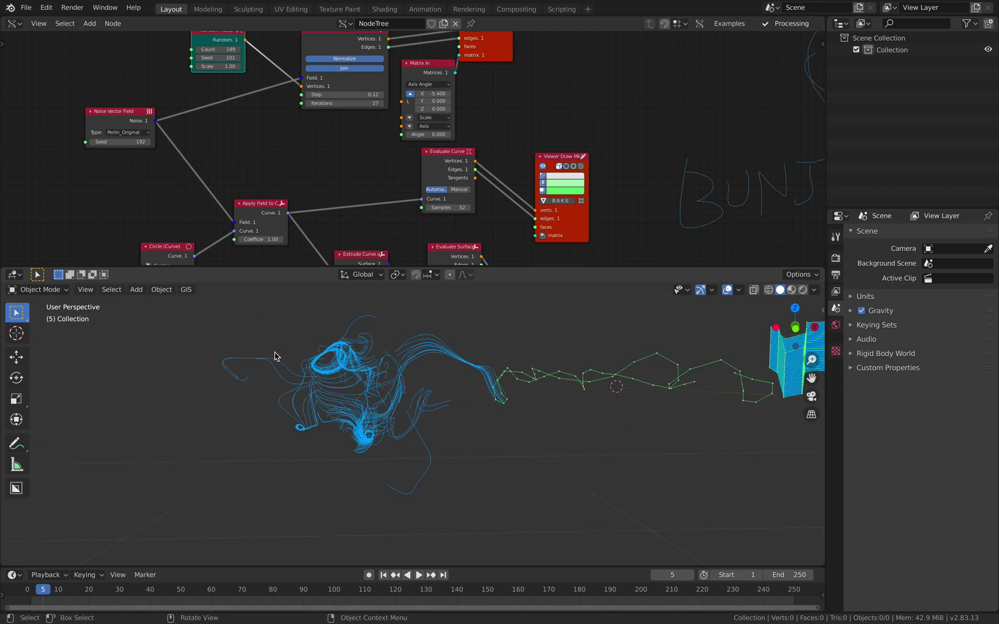
pyautogui.hotkey('ctrl', 's')
# Add a blank Grease Pencil object to the scene.
pyautogui.hotkey('shift', 'a')
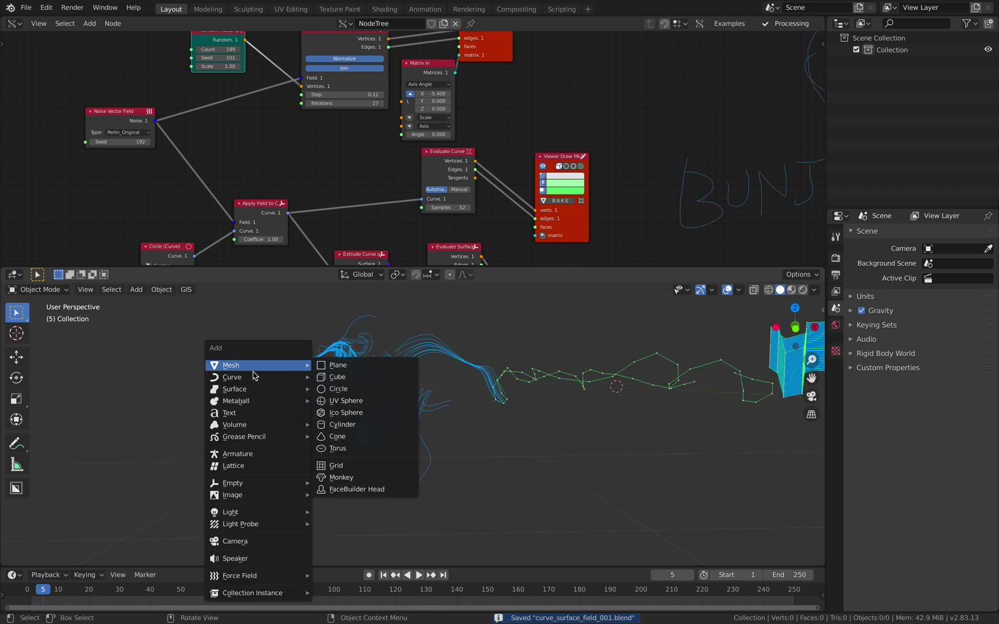
pyautogui.moveTo(258, 438)
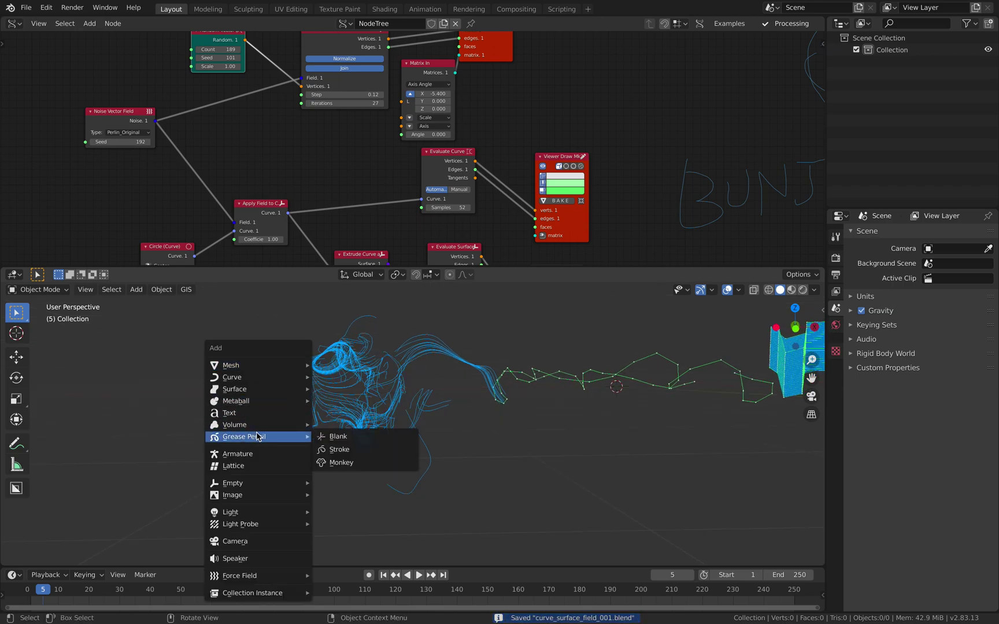
pyautogui.click(350, 438)
# Switch the Grease Pencil object to Draw mode and trace a creature-like figure with curled limbs over the blue field lines.
pyautogui.click(57, 290)
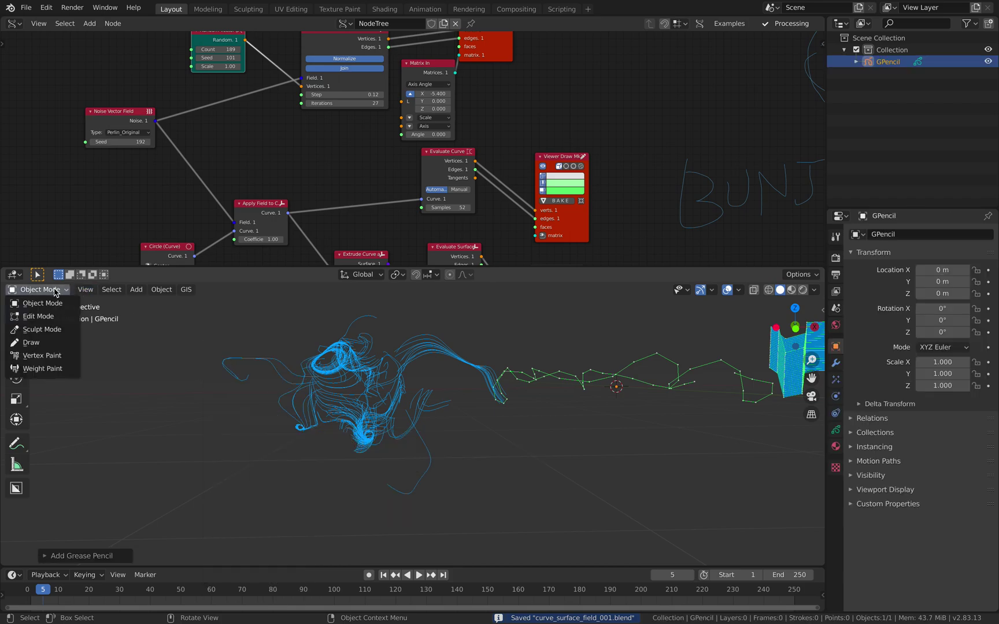
pyautogui.click(58, 342)
pyautogui.moveTo(340, 331)
pyautogui.mouseDown()
pyautogui.moveTo(312, 361)
pyautogui.moveTo(353, 345)
pyautogui.mouseUp()
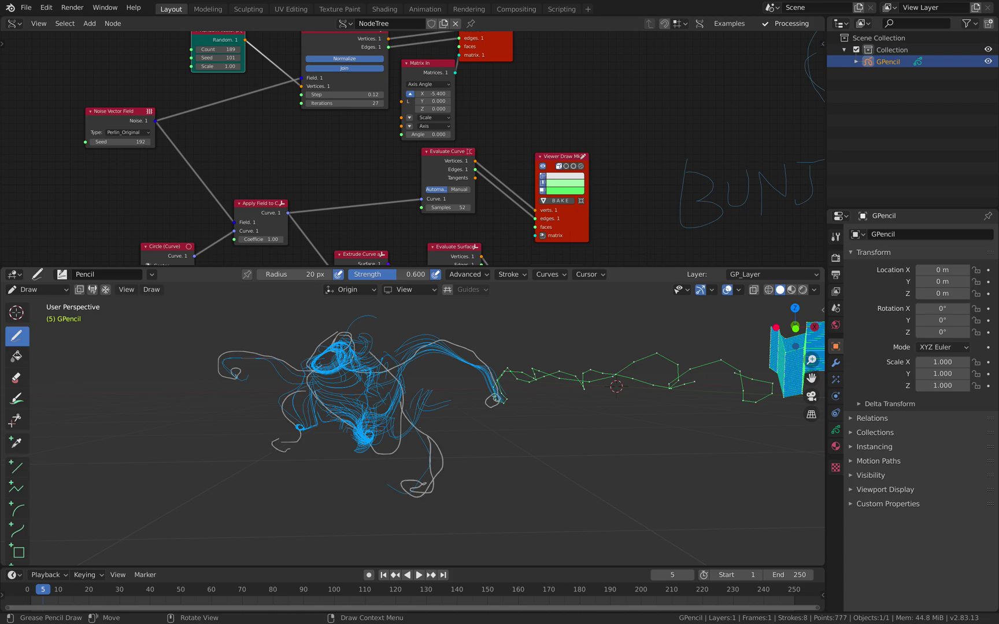
pyautogui.moveTo(417, 423); pyautogui.dragTo(385, 379)
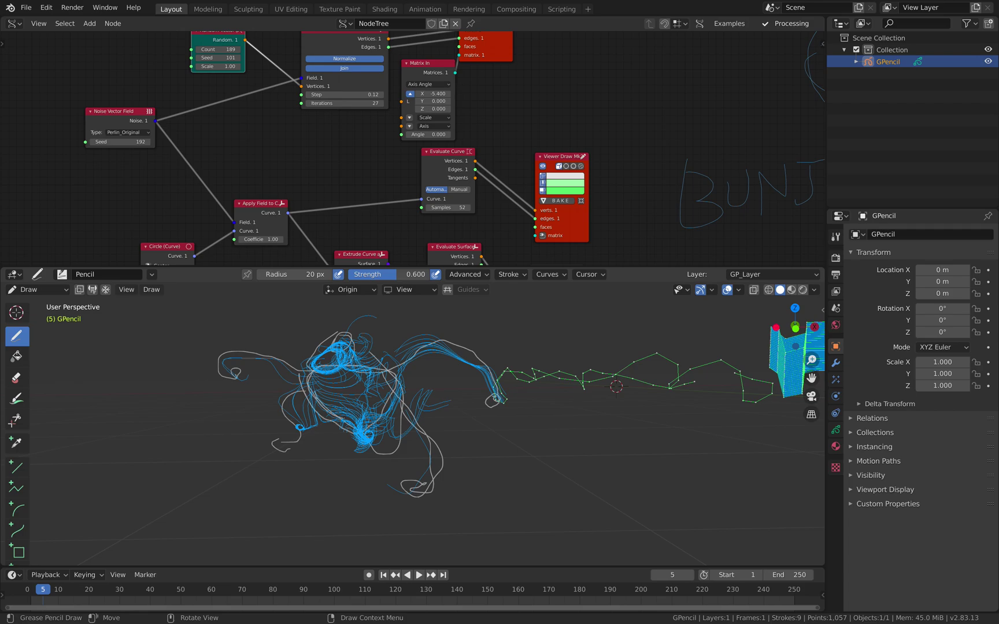
# Return to Object Mode and move the Grease Pencil drawing clear of the blue field lines, to about X -6.86 m.
pyautogui.click(37, 289)
pyautogui.click(40, 304)
pyautogui.scroll(-2, 499, 406)
pyautogui.press('g')
pyautogui.click(274, 390)
# Deselect everything and look over the row of drawing, field lines, distorted curve and extruded surface in perspective.
pyautogui.moveTo(211, 382)
pyautogui.keyDown('shift'); pyautogui.mouseDown(button='middle')
pyautogui.moveTo(300, 381)
pyautogui.moveTo(248, 349)
pyautogui.mouseUp(button='middle'); pyautogui.keyUp('shift')
pyautogui.scroll(1, 249, 385)
pyautogui.press('a')
pyautogui.press('a')
pyautogui.press('a')
pyautogui.hotkey('alt', 'a')
pyautogui.moveTo(306, 377)
pyautogui.mouseDown(button='middle')
pyautogui.moveTo(280, 382)
pyautogui.moveTo(326, 390)
pyautogui.moveTo(512, 380)
pyautogui.moveTo(260, 368)
pyautogui.moveTo(318, 376)
pyautogui.moveTo(339, 393)
pyautogui.moveTo(357, 383)
pyautogui.moveTo(404, 387)
pyautogui.moveTo(247, 369)
pyautogui.moveTo(463, 426)
pyautogui.moveTo(475, 383)
pyautogui.moveTo(424, 404)
pyautogui.mouseUp(button='middle')
pyautogui.moveTo(585, 362)
pyautogui.keyDown('shift'); pyautogui.mouseDown(button='middle')
pyautogui.moveTo(440, 391)
pyautogui.moveTo(551, 415)
pyautogui.moveTo(519, 324)
pyautogui.mouseUp(button='middle'); pyautogui.keyUp('shift')
pyautogui.moveTo(588, 405); pyautogui.dragTo(423, 379, button='middle')
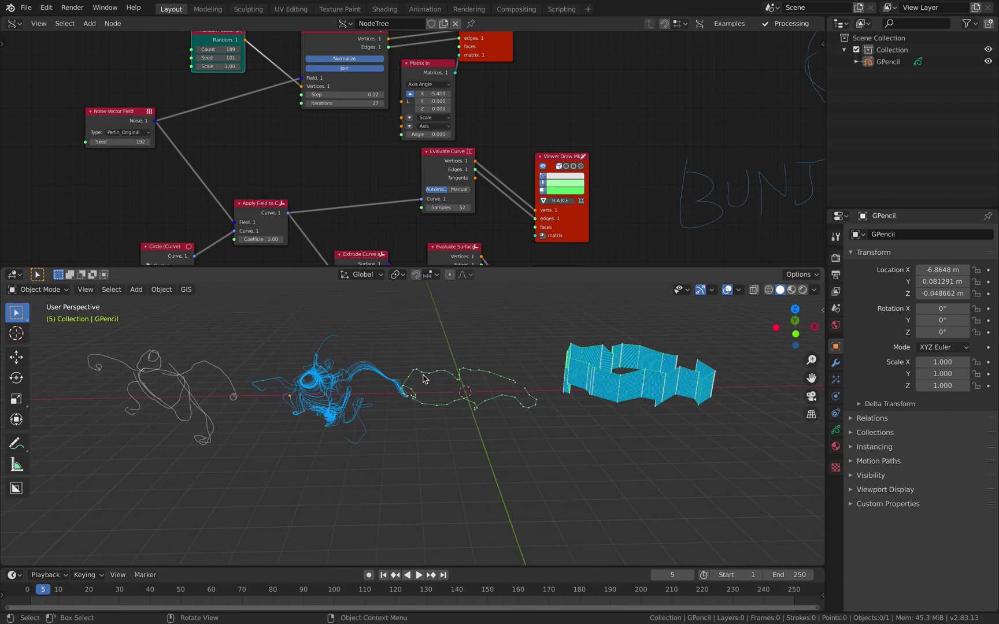